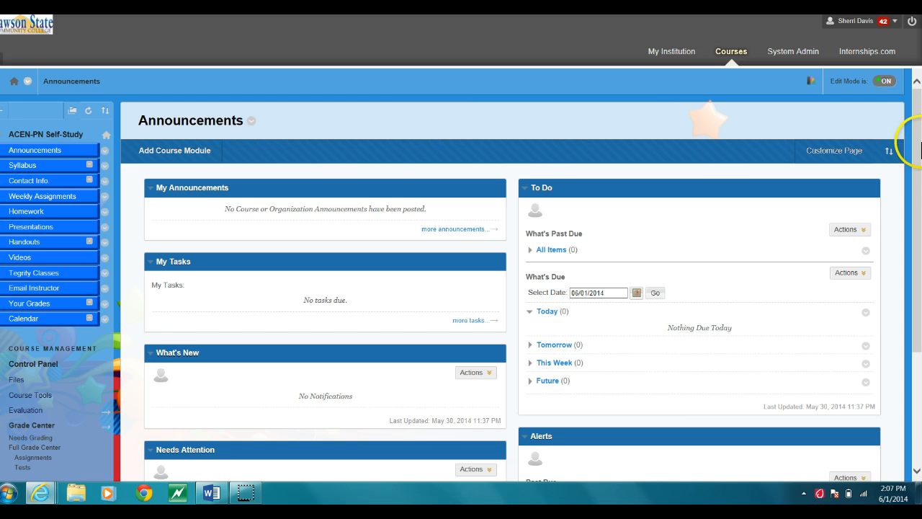
Step: Open the Full Grade Center of the ACEN-PN Self-Study course
left_click_drag(917, 144, 919, 240)
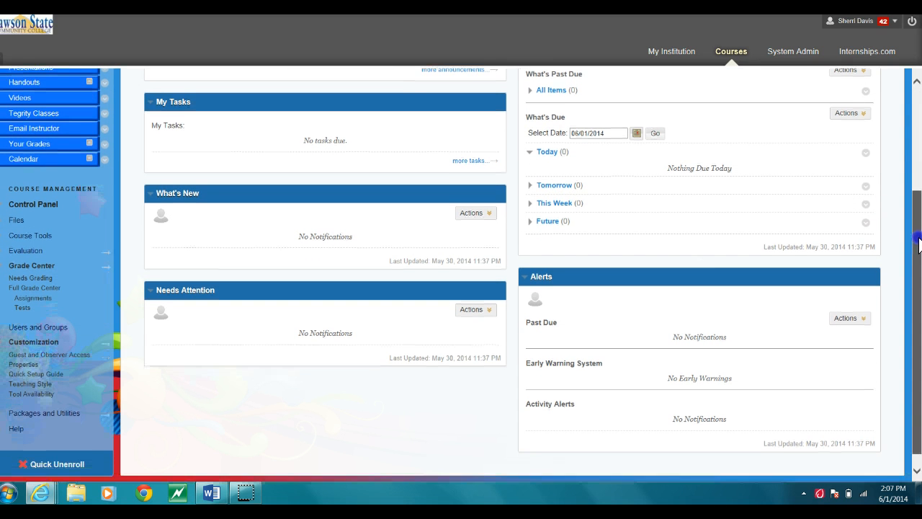
left_click(15, 267)
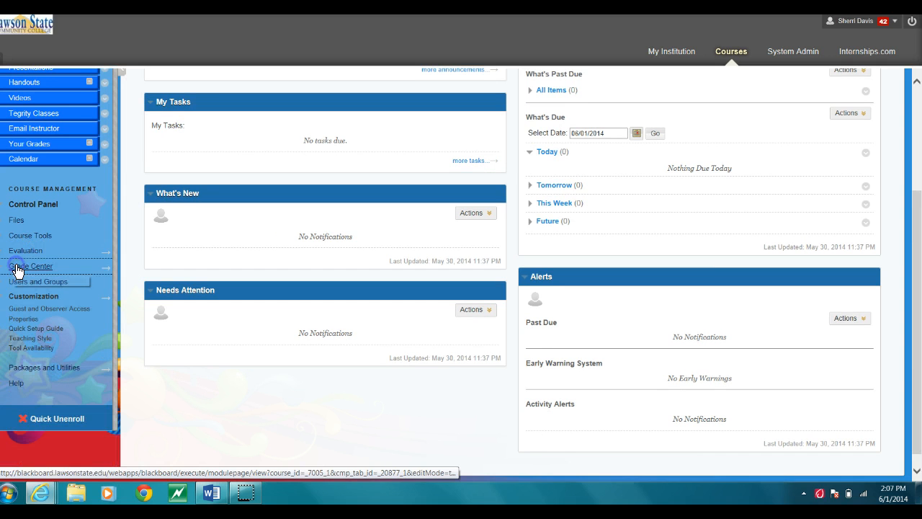
left_click(17, 265)
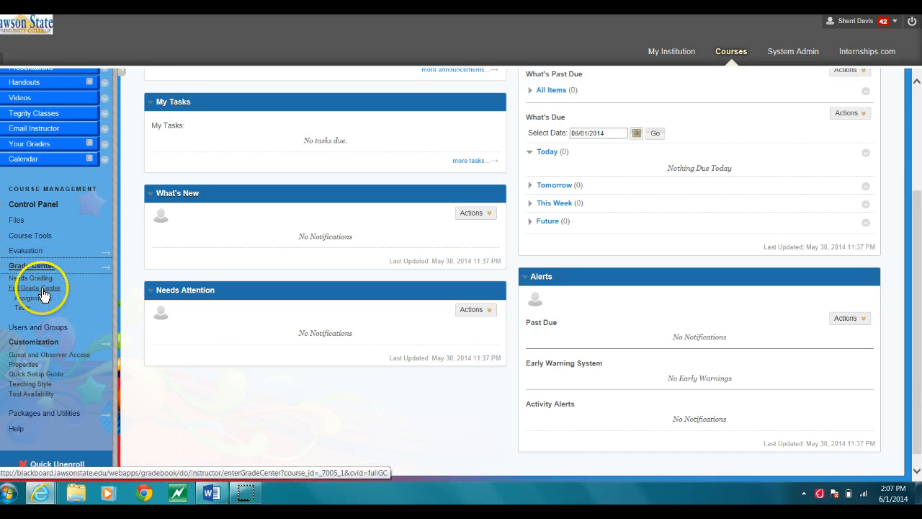
left_click(44, 290)
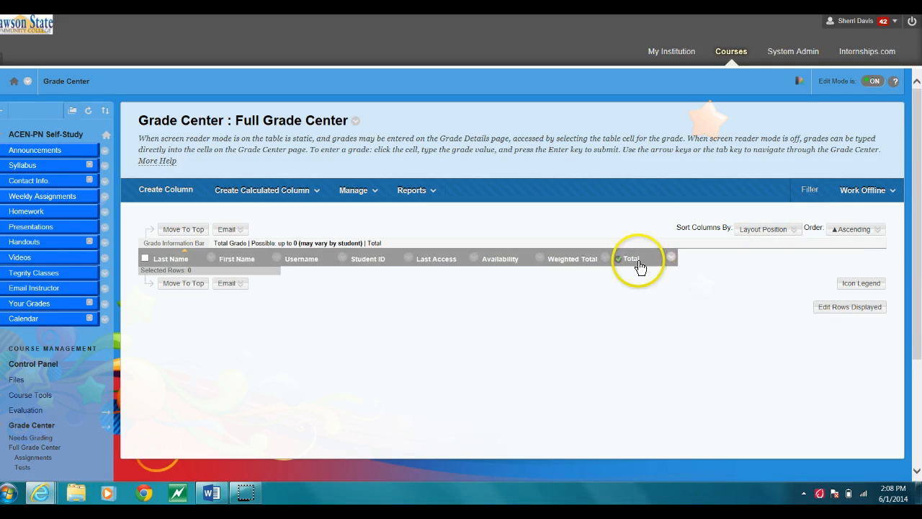
Step: Hide the Availability and Student ID columns in the Full Grade Center
left_click(539, 262)
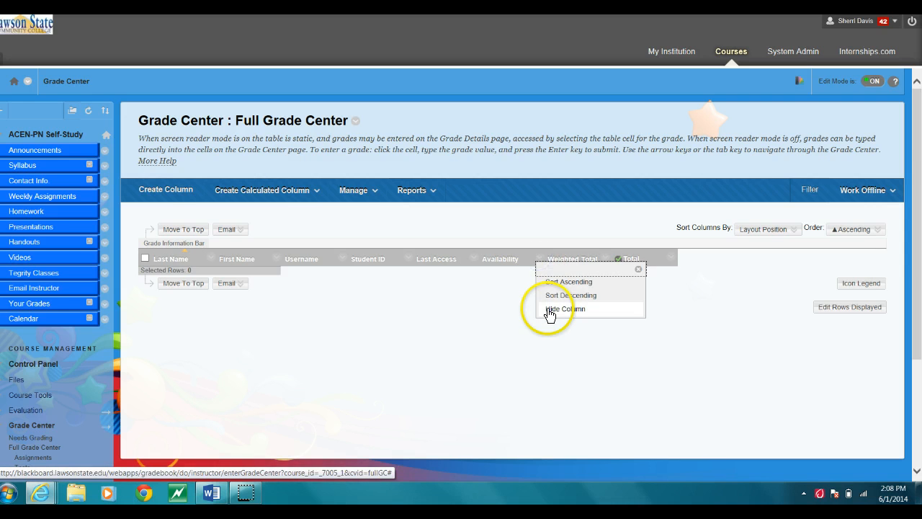
left_click(550, 311)
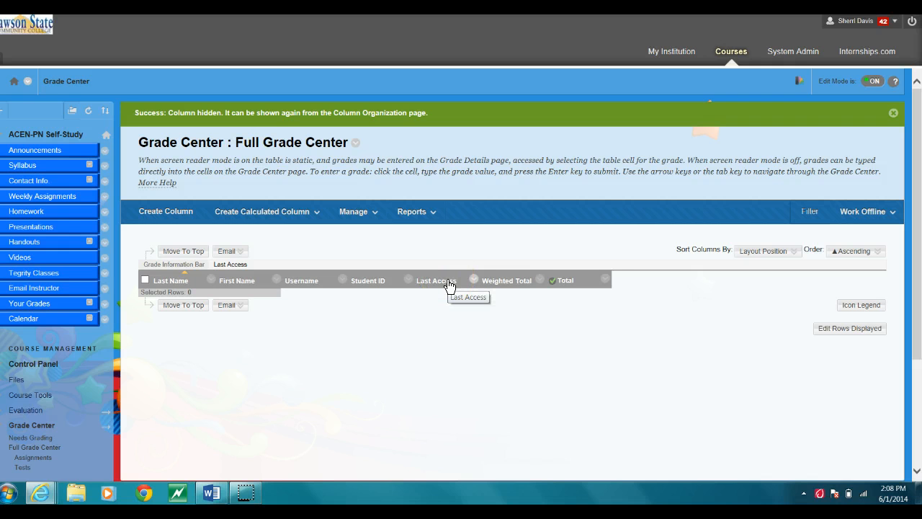
left_click(408, 282)
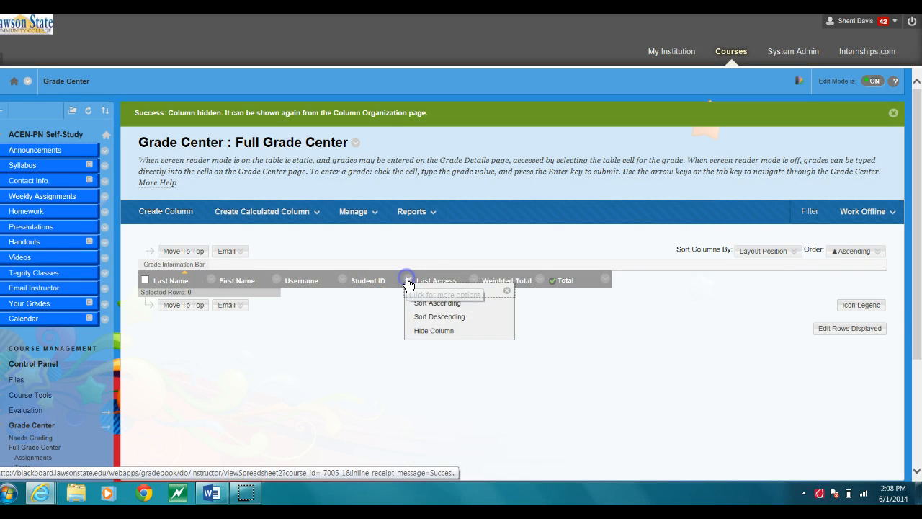
left_click(418, 331)
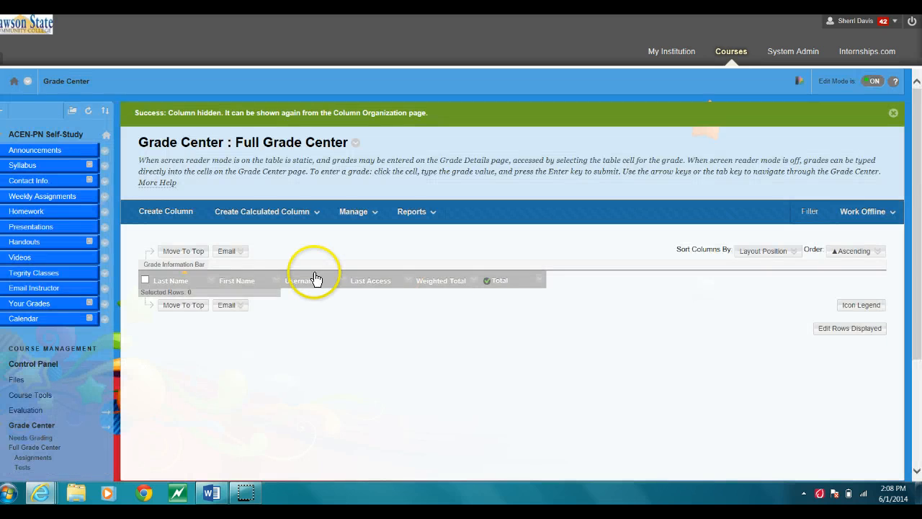
Step: Hide the Username and Last Access columns in the Full Grade Center
left_click(342, 281)
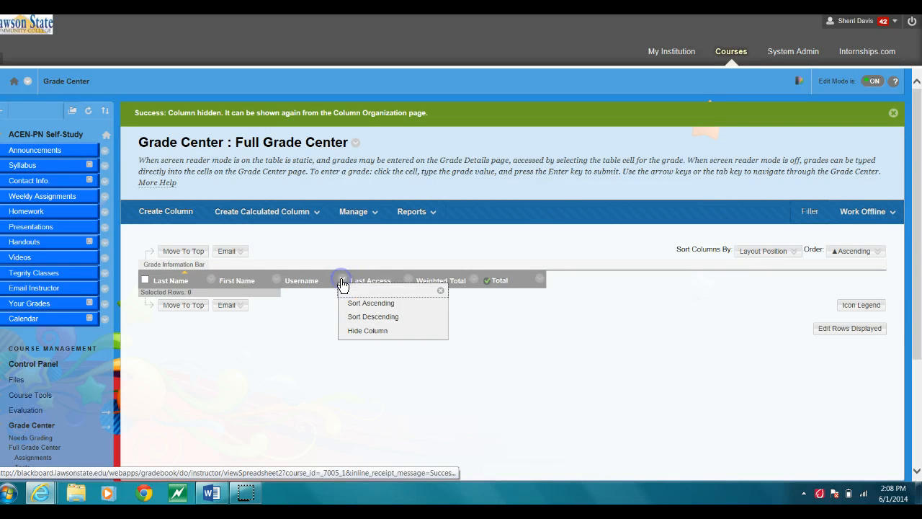
left_click(363, 331)
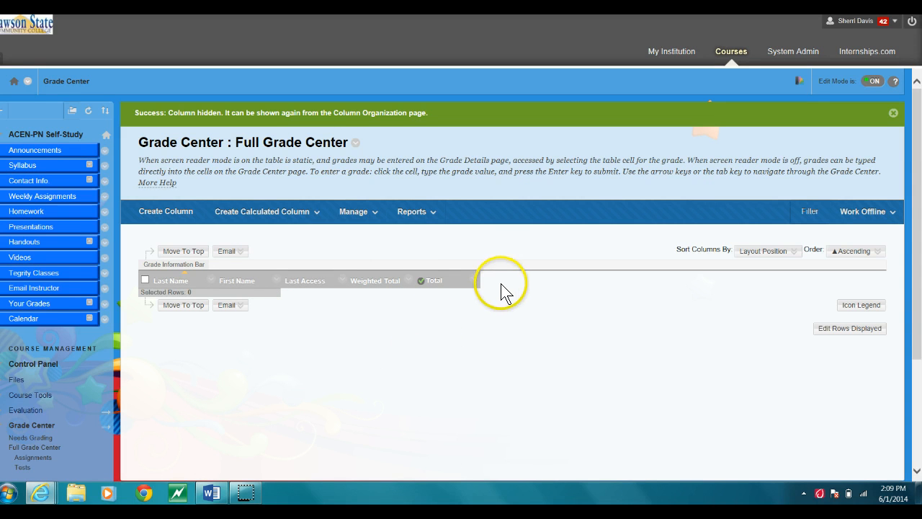
left_click(342, 281)
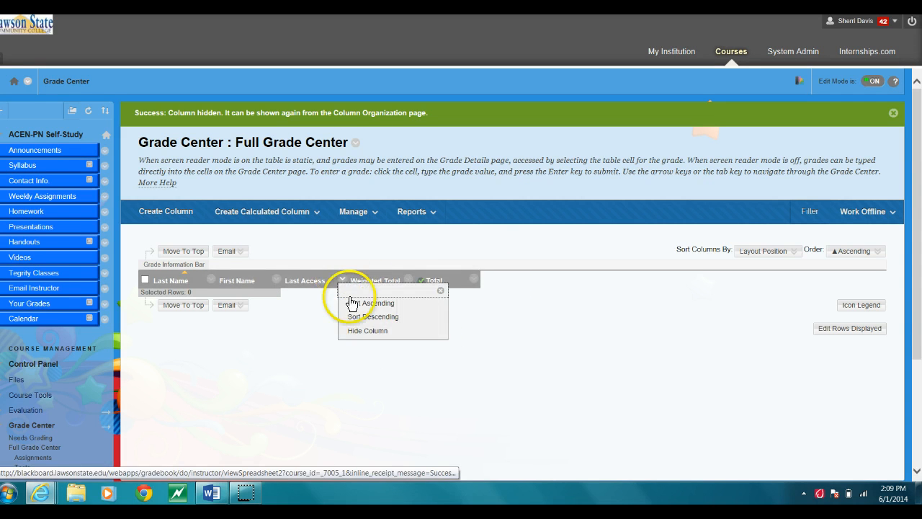
left_click(356, 333)
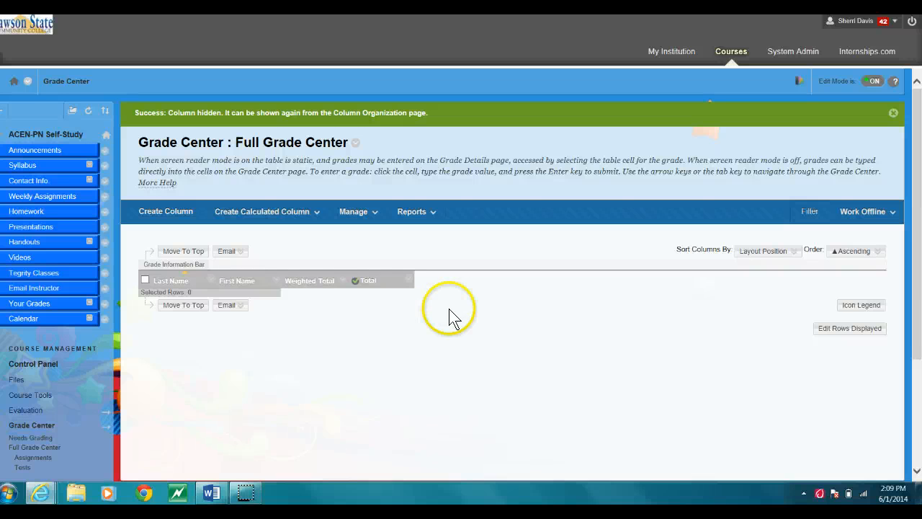
Step: Show the hidden Last Access column again from the Column Organization page
left_click(376, 216)
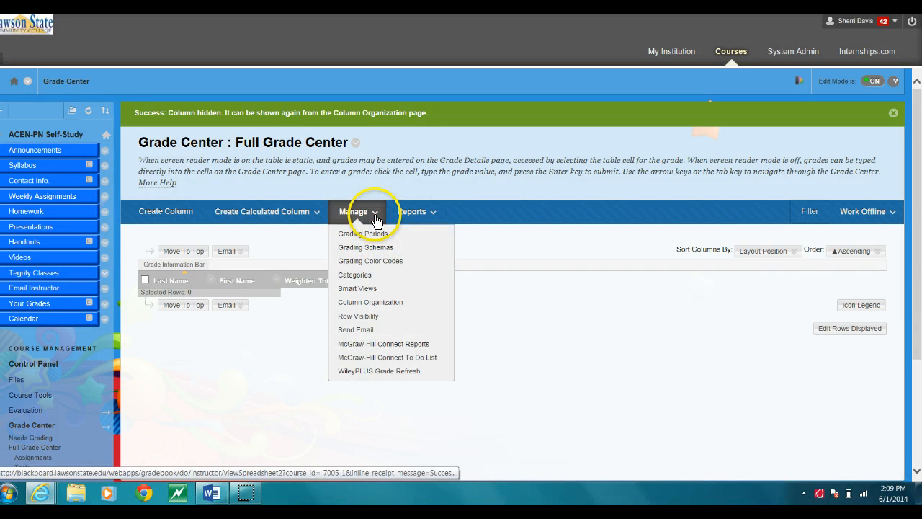
left_click(374, 303)
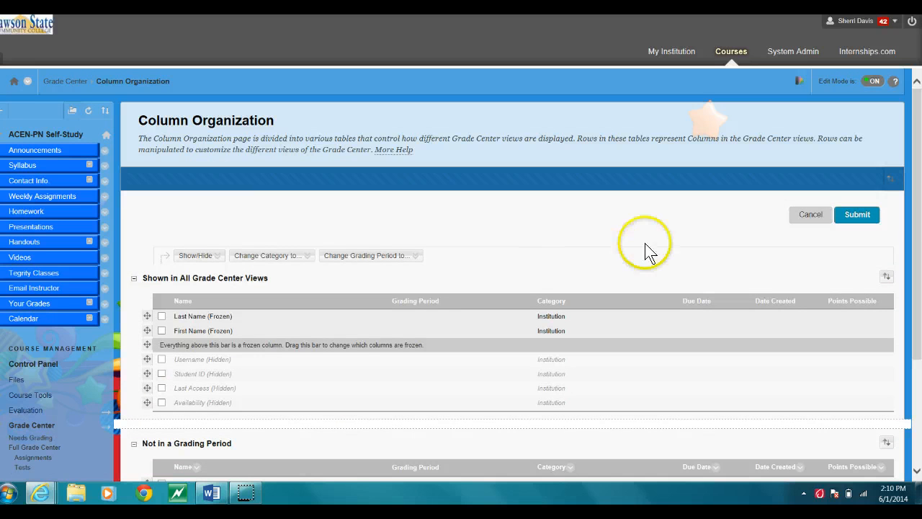
left_click_drag(916, 231, 919, 343)
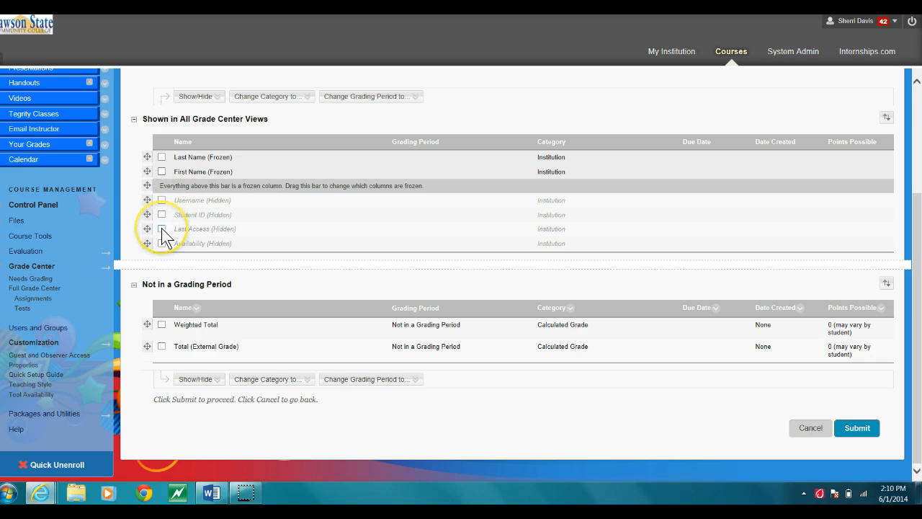
left_click(190, 379)
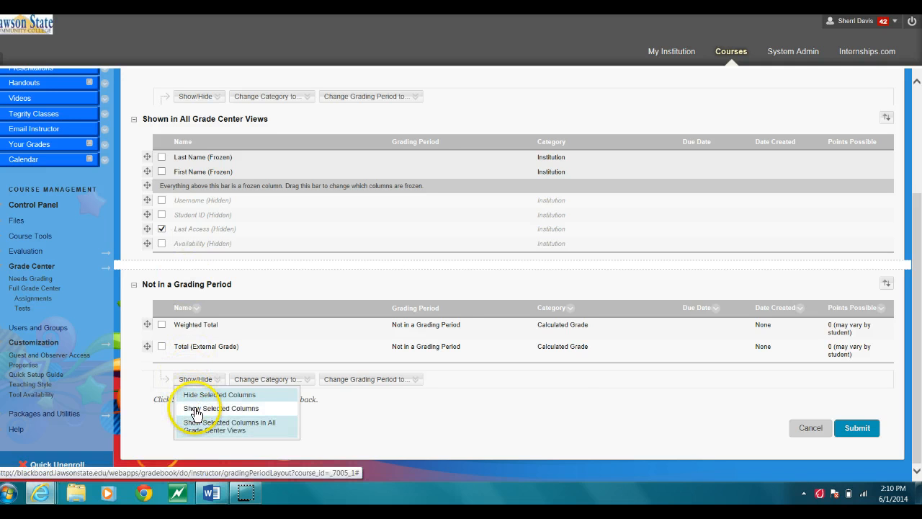
left_click(196, 409)
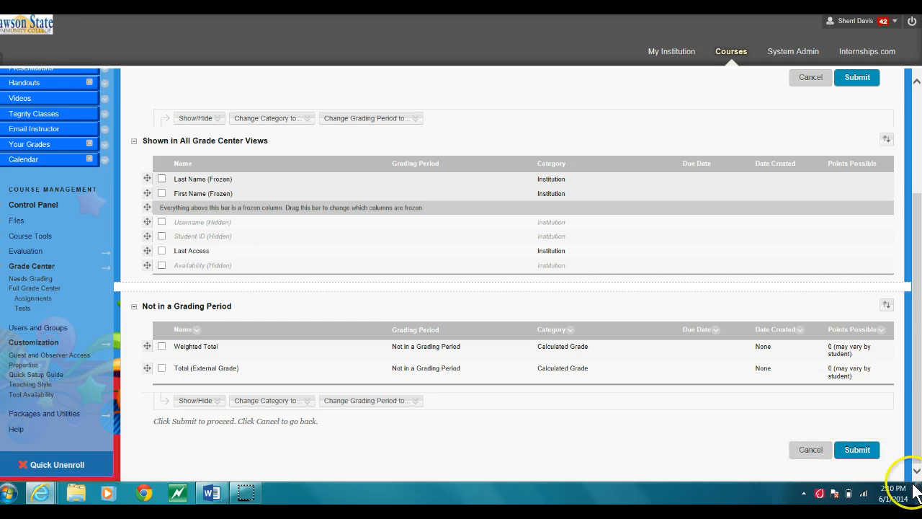
left_click(858, 449)
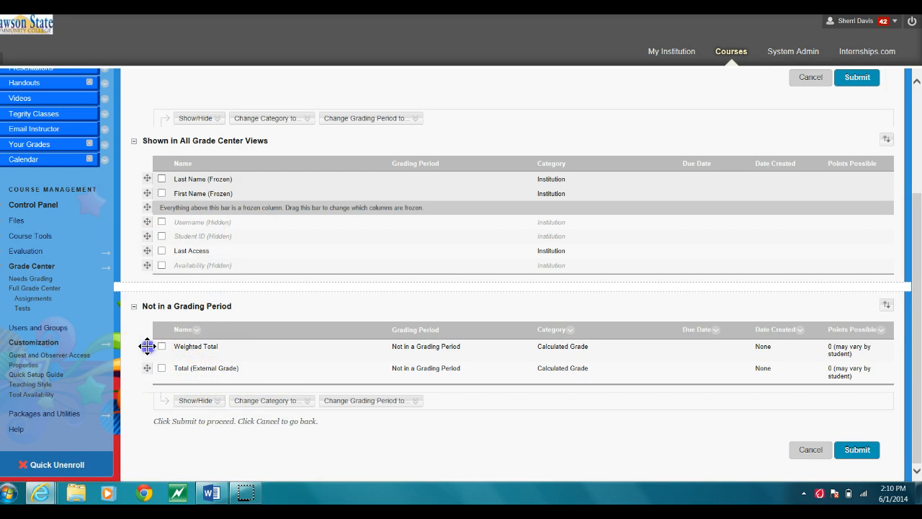
Step: Move the Weighted Total column below Total (External Grade) and submit the column organization
mouse_move(149, 344)
left_mouse_down()
mouse_move(147, 369)
mouse_move(152, 346)
left_mouse_up()
left_click(336, 449)
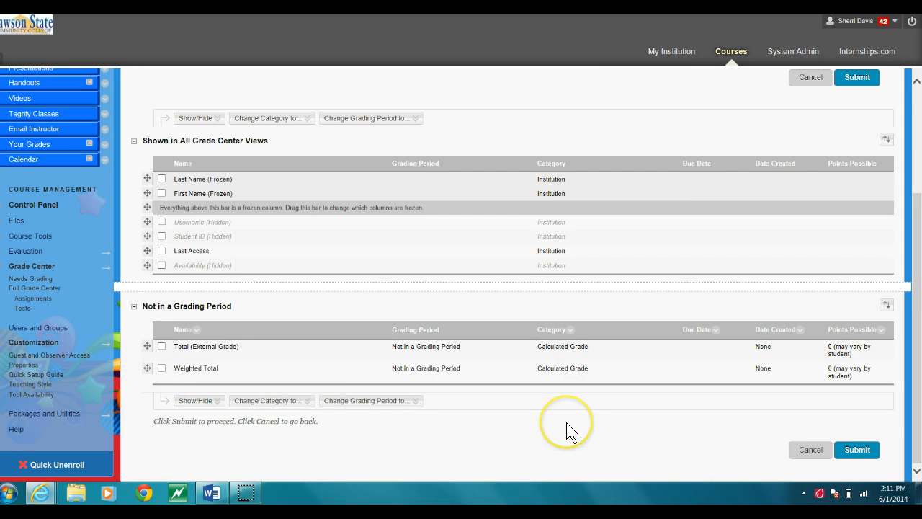
left_click(858, 449)
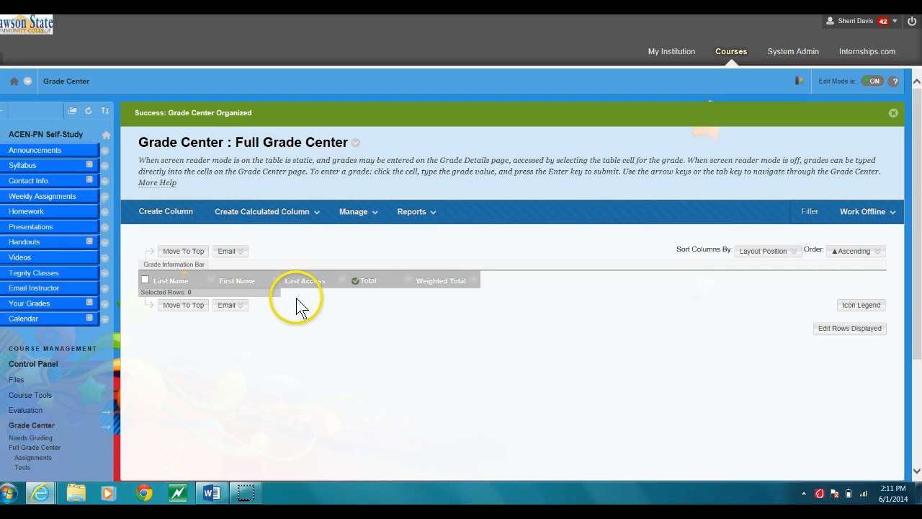
Step: Open the Grade Center's Categories management page
left_click(360, 211)
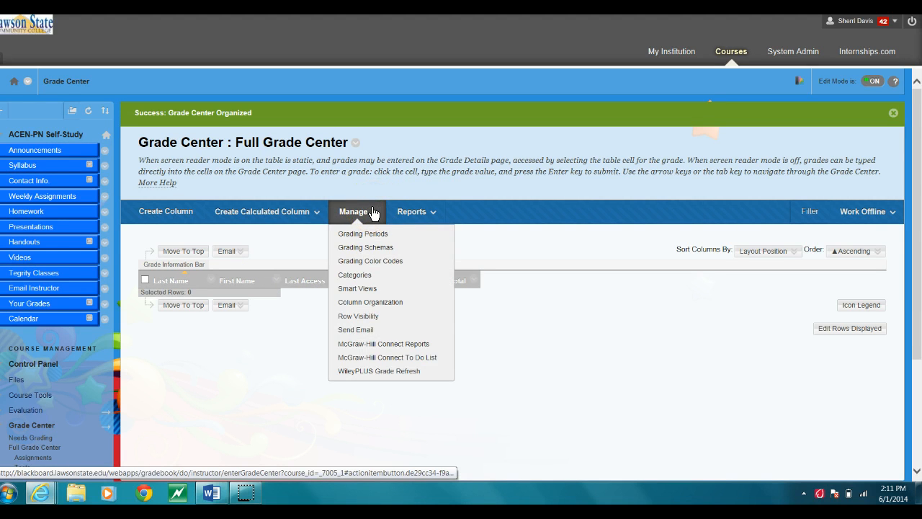
left_click(371, 211)
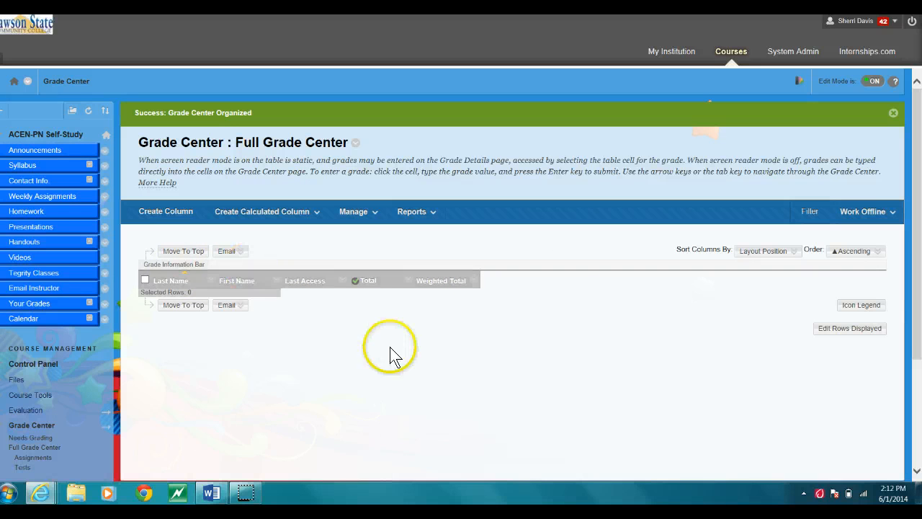
left_click(353, 211)
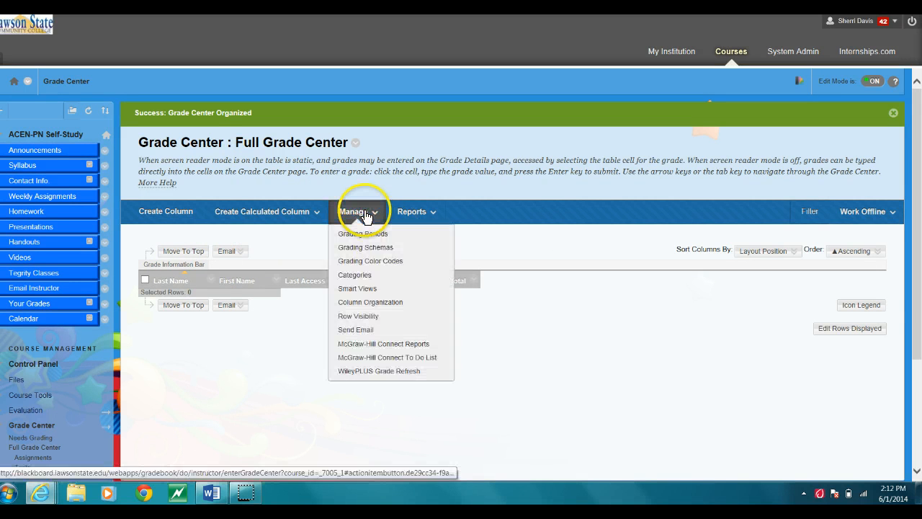
left_click(355, 280)
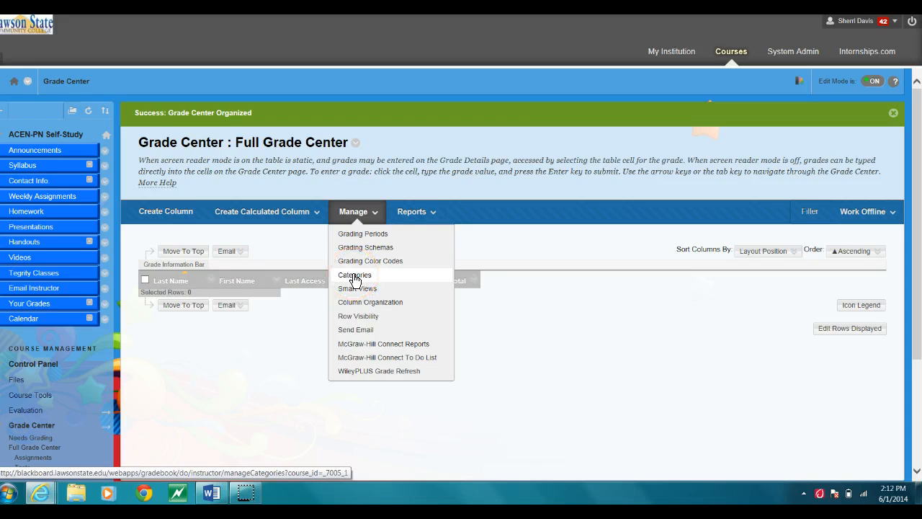
left_click(356, 277)
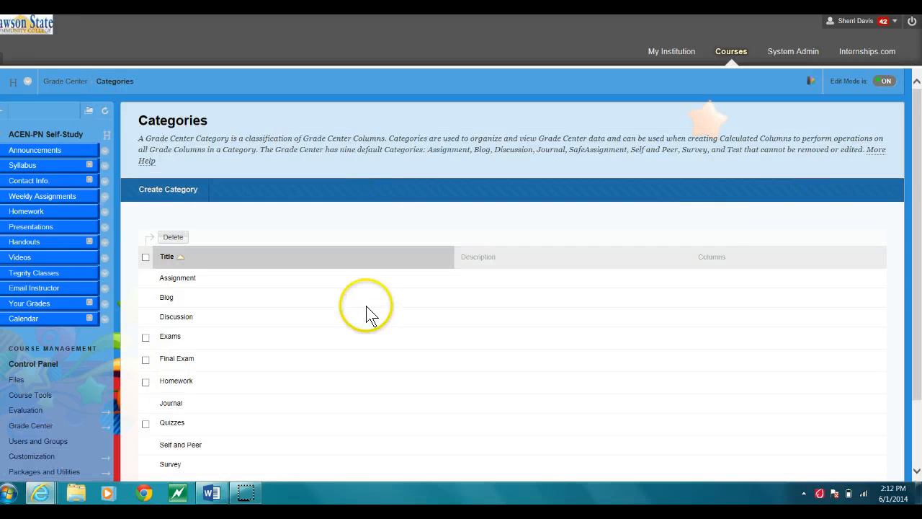
Step: Delete the Exams and Final Exam categories from the Grade Center, confirming each deletion
mouse_move(915, 195)
left_mouse_down()
mouse_move(915, 257)
mouse_move(918, 235)
left_mouse_up()
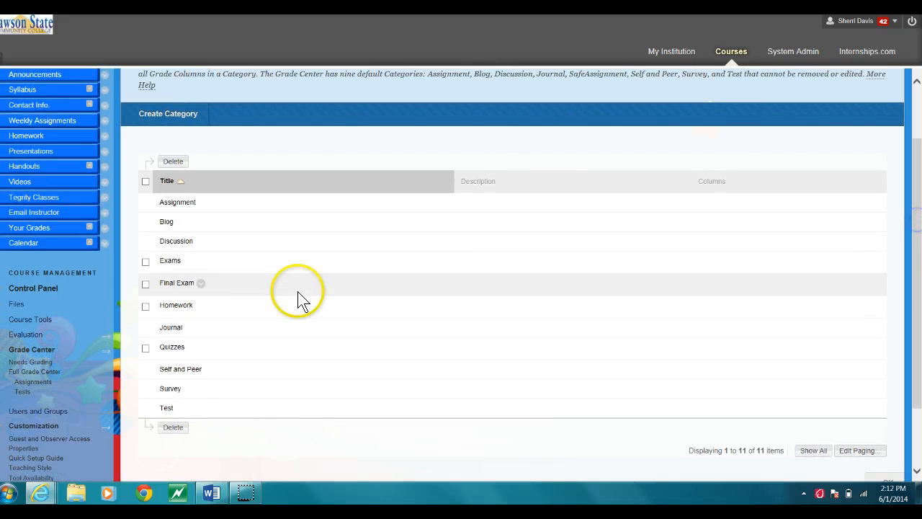
left_click(186, 264)
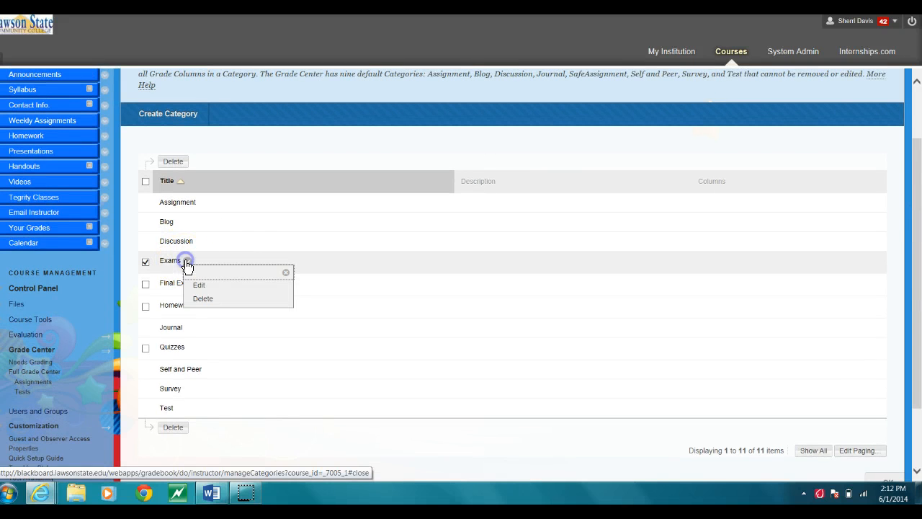
left_click(202, 298)
left_click(496, 282)
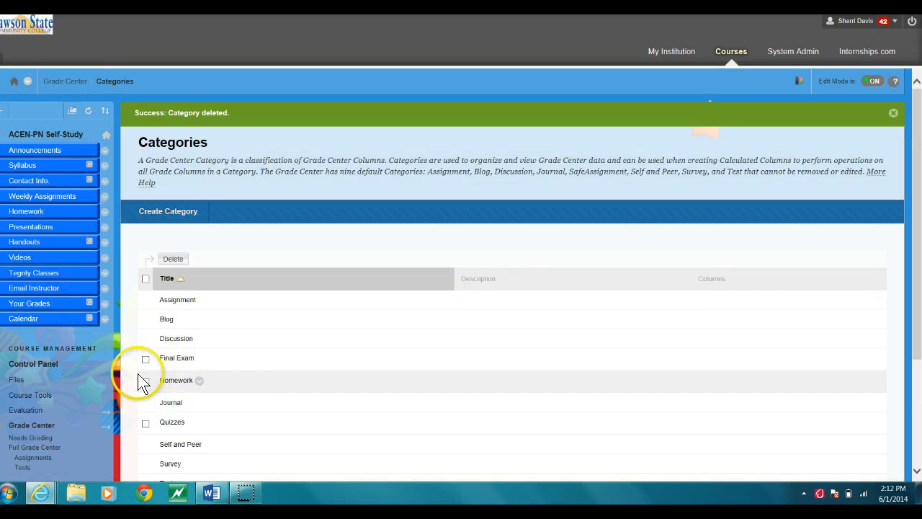
left_click(200, 360)
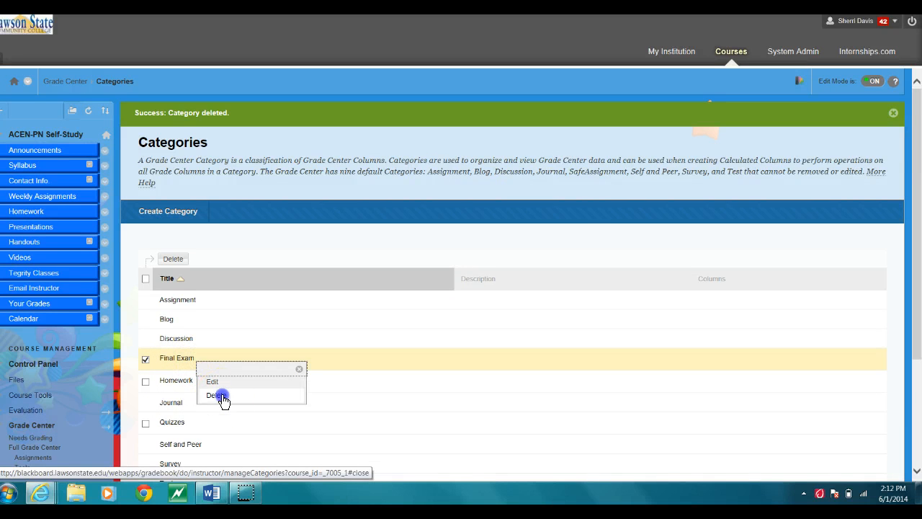
left_click(219, 396)
left_click(504, 280)
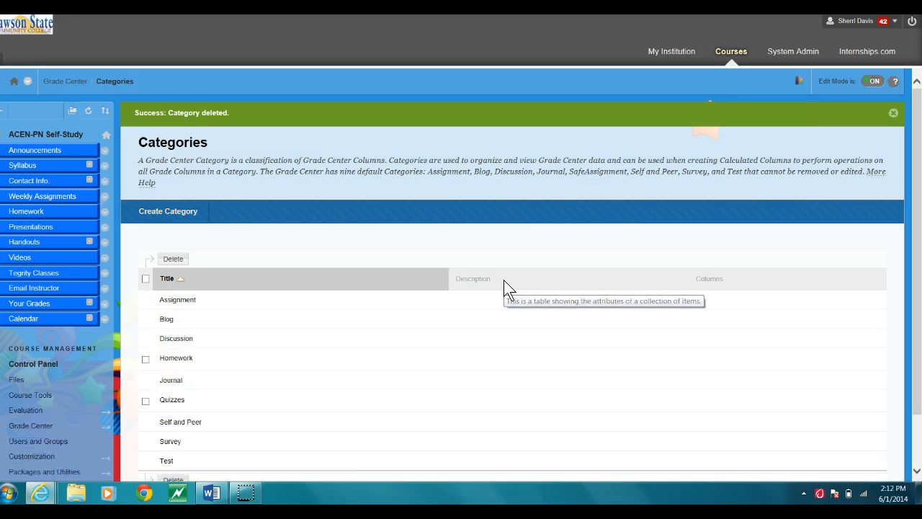
Step: Delete the Homework and Quizzes categories from the Grade Center, confirming each deletion
left_click(199, 358)
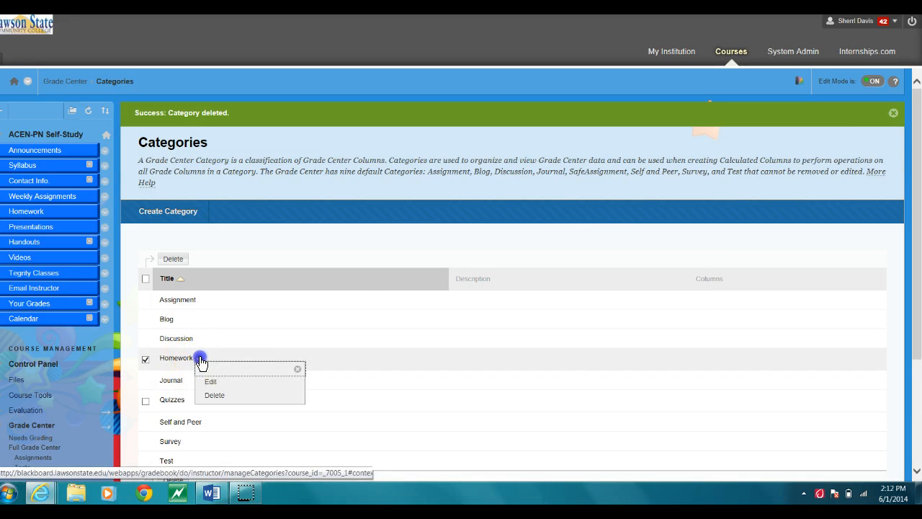
left_click(227, 393)
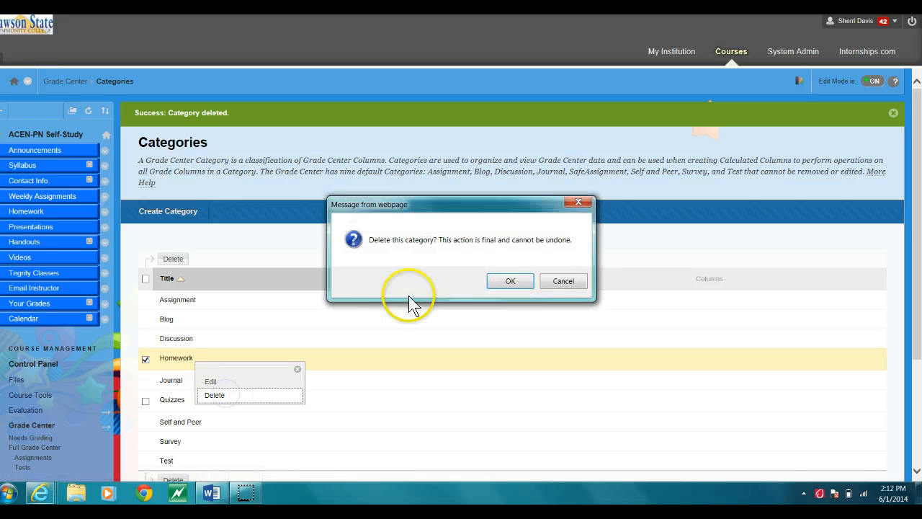
left_click(498, 278)
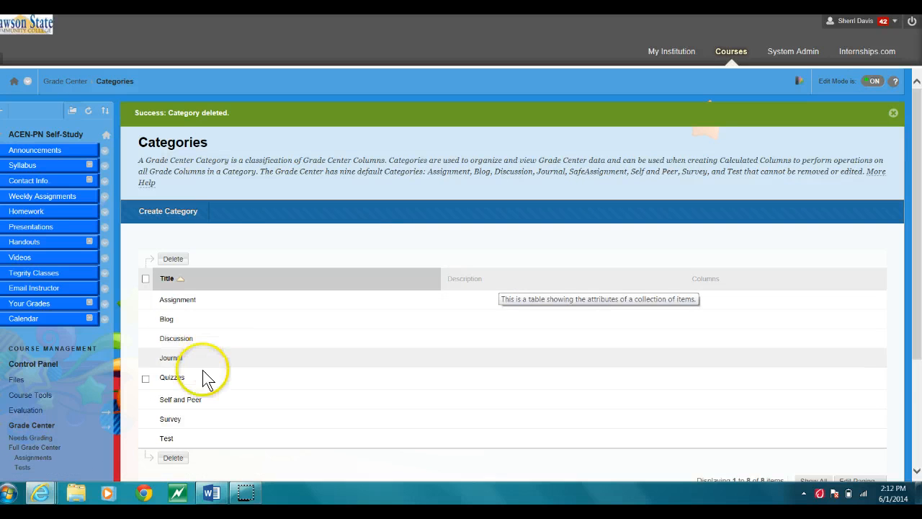
left_click(192, 379)
left_click(209, 415)
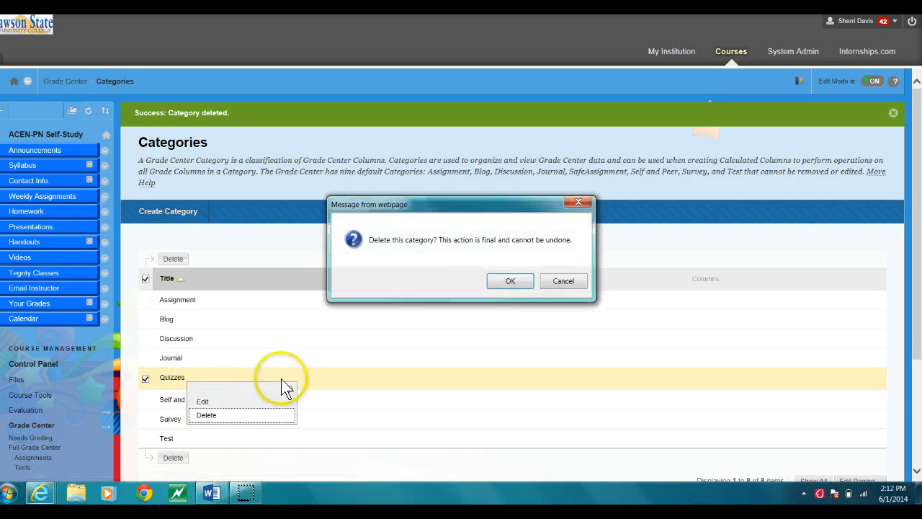
left_click(504, 281)
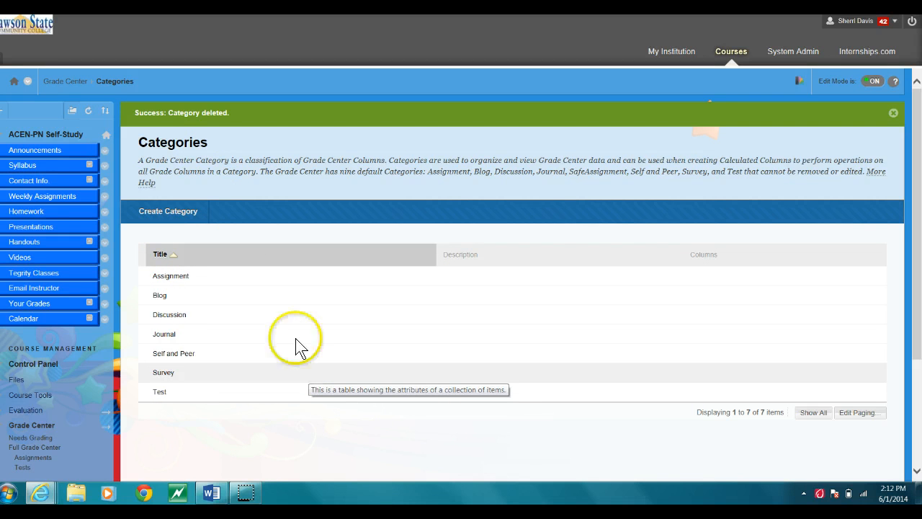
Step: Create two new Grade Center categories named Lab and Quizzes, submitting each one
left_click(178, 213)
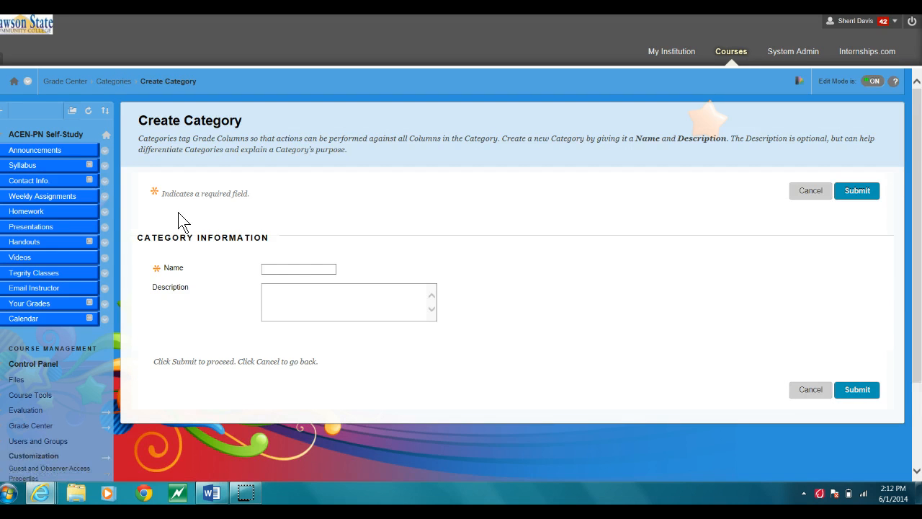
left_click(283, 268)
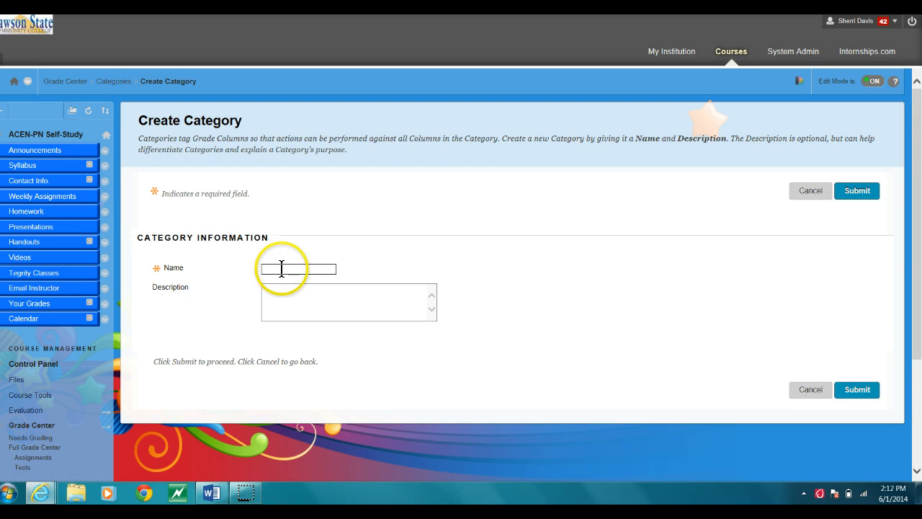
type("Lab")
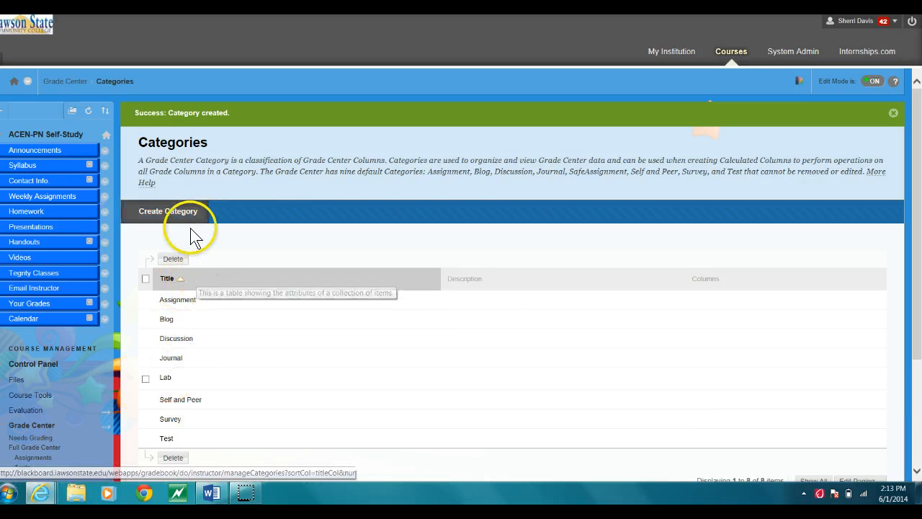
left_click(174, 217)
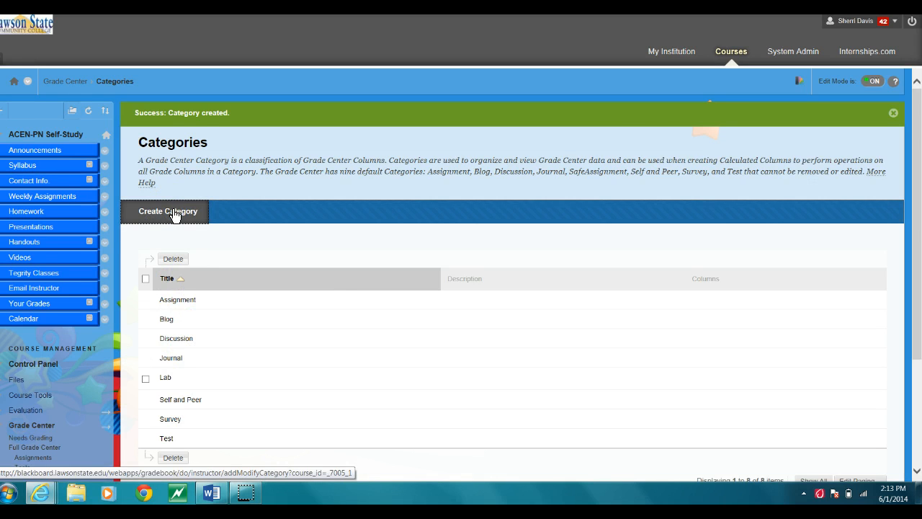
left_click(279, 268)
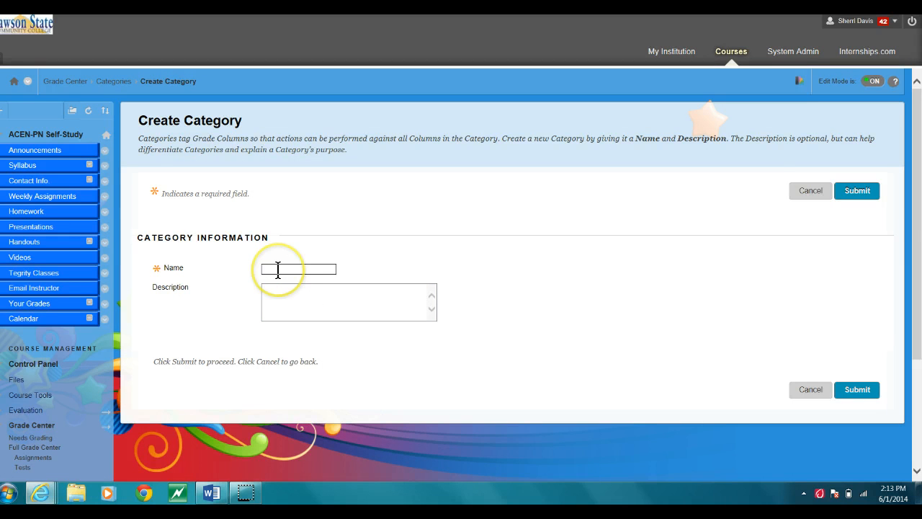
type("Quizzes")
left_click(846, 390)
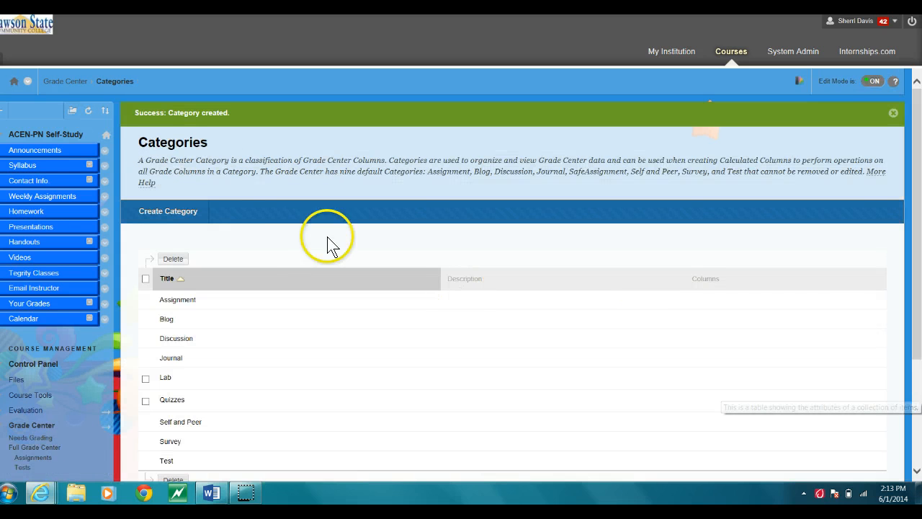
Step: Create a Grade Center category named Homework and submit it
left_click(193, 212)
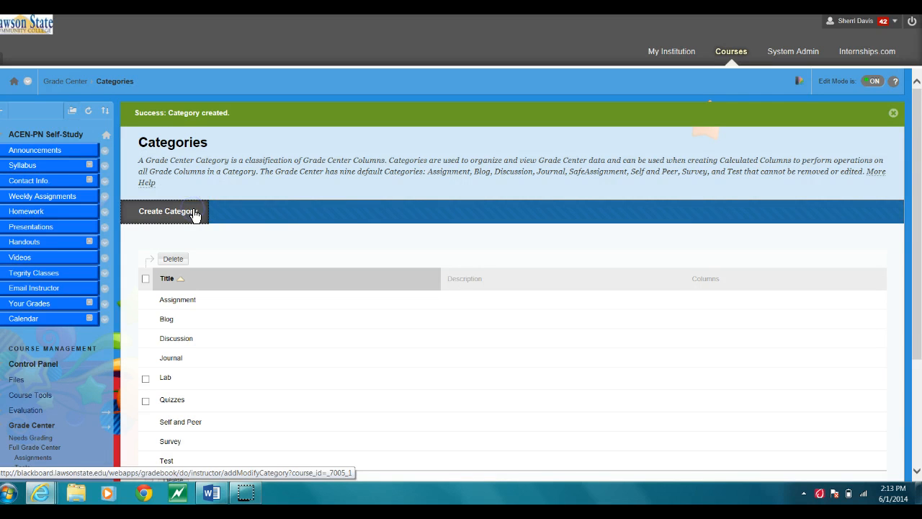
left_click(283, 268)
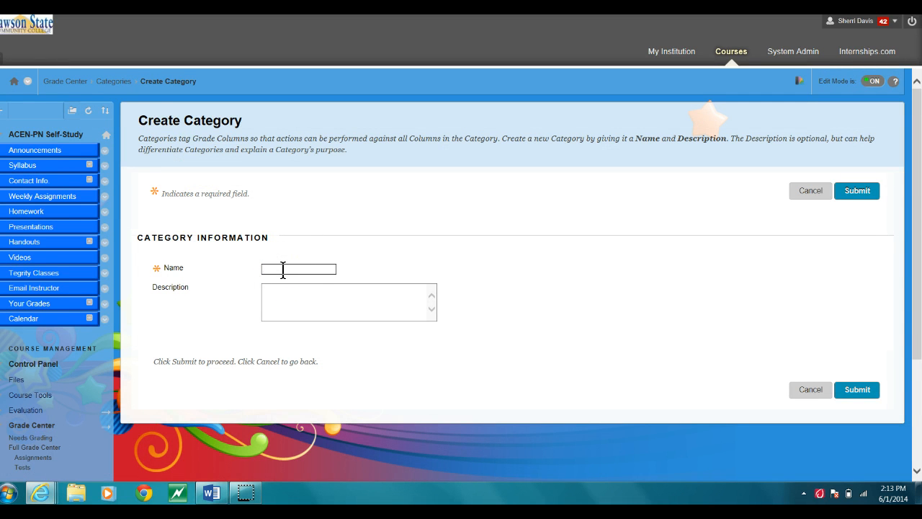
type("HOm")
type("omw")
type("ork")
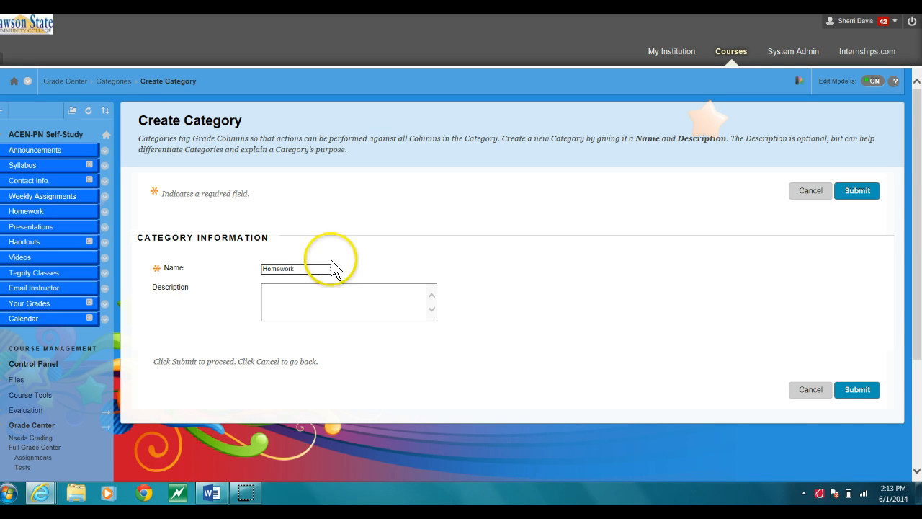
left_click(857, 389)
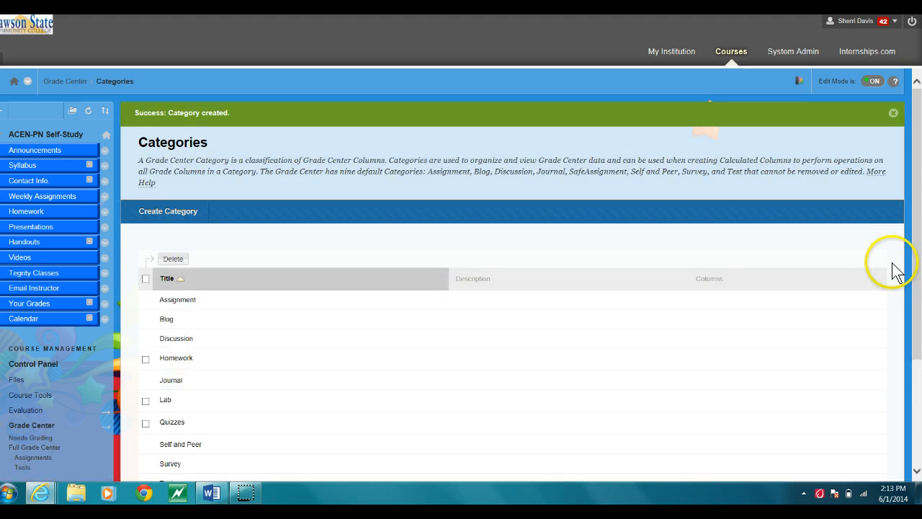
Step: Create a Grade Center category named Discussion Boards and submit it
left_click_drag(921, 193, 920, 241)
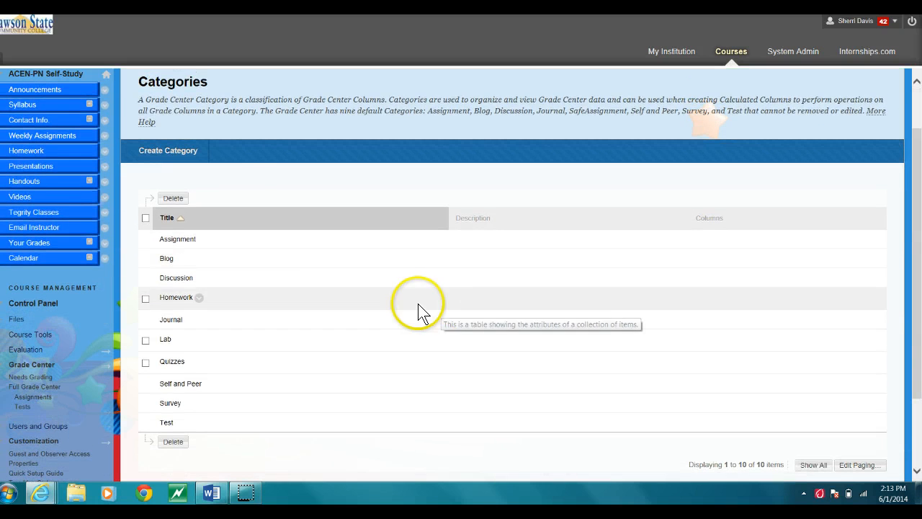
left_click(182, 153)
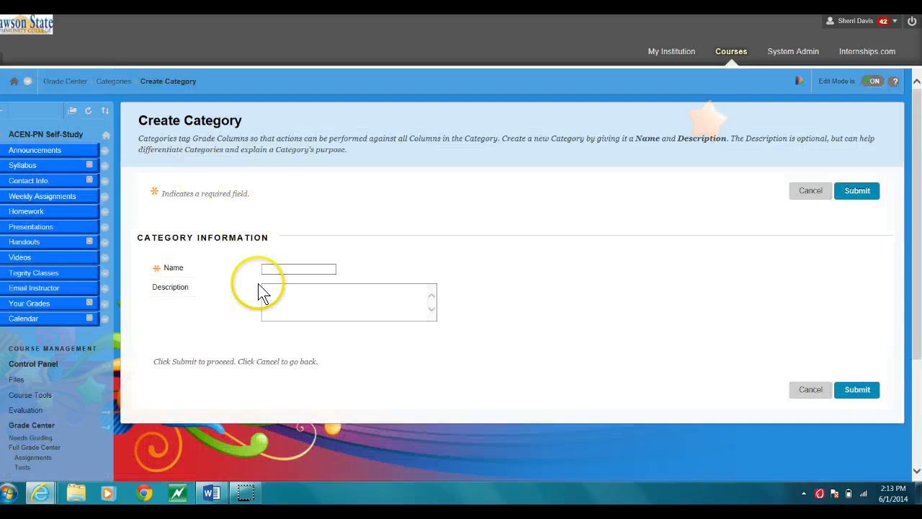
left_click(287, 268)
type("Discus")
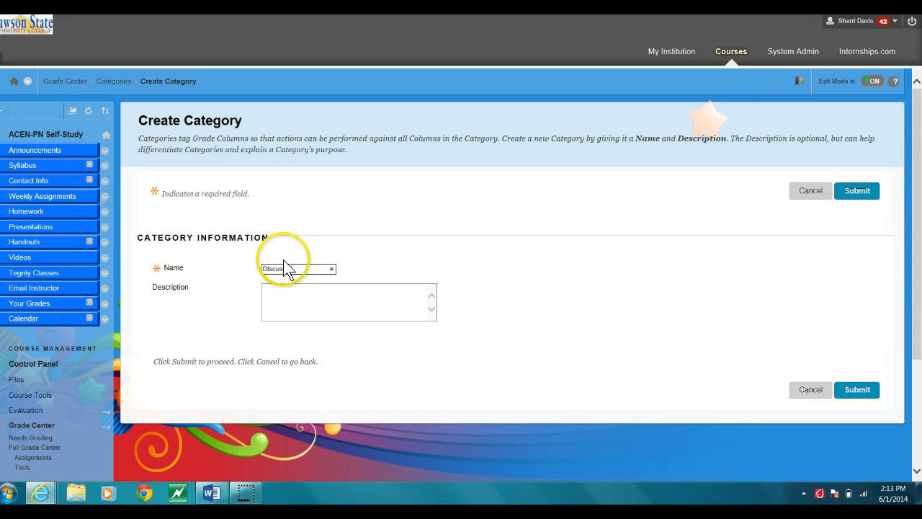
type("sion Boards")
left_click(867, 389)
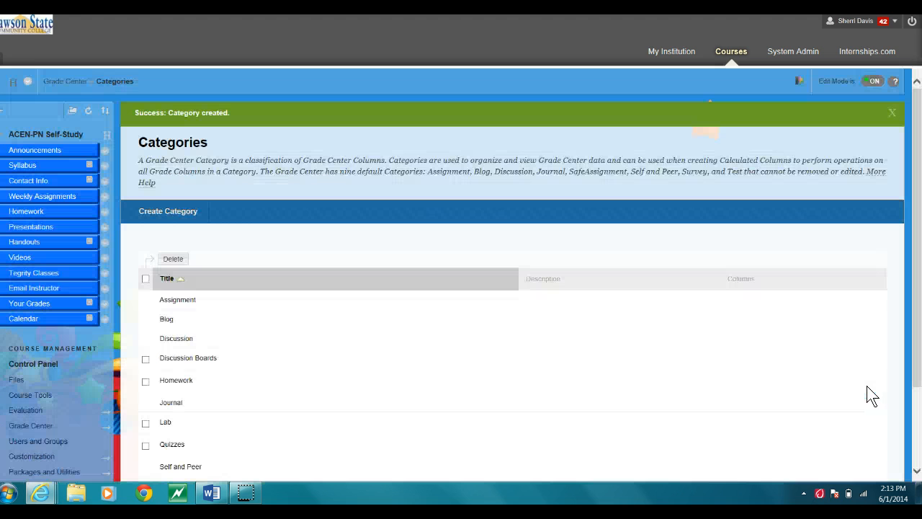
Step: Create a Grade Center category named Essay, submit it, and return from the category list to the Full Grade Center
left_click(172, 214)
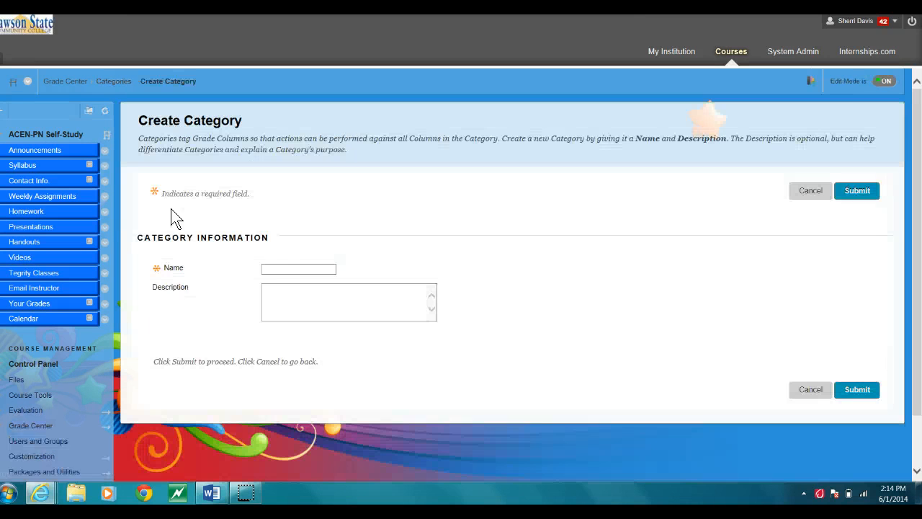
left_click(283, 266)
type("Essay")
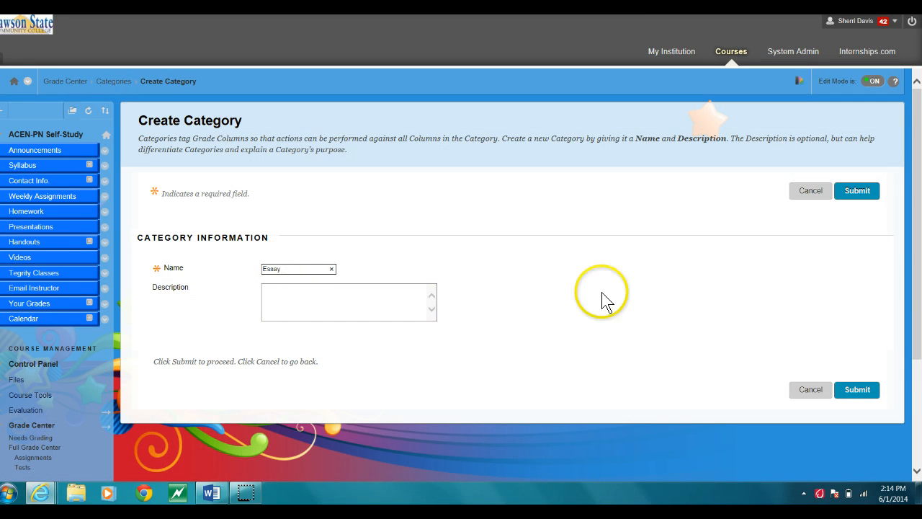
left_click(864, 389)
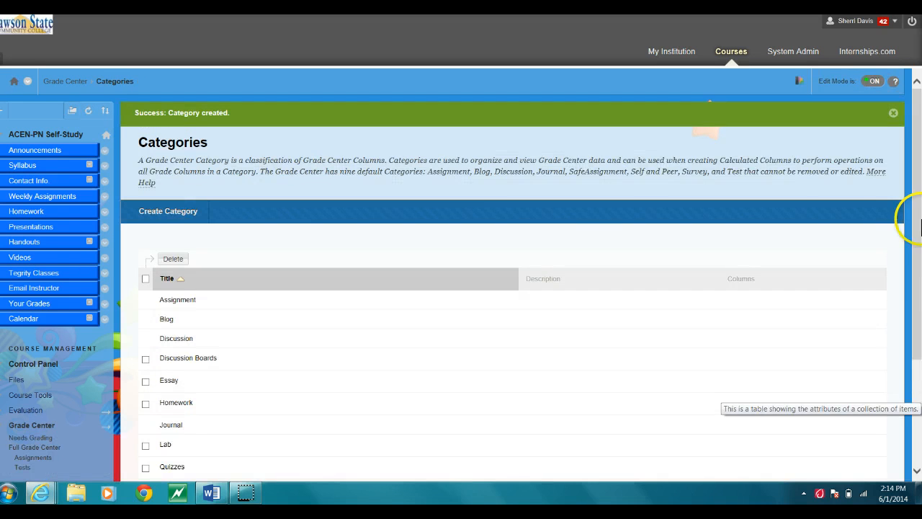
left_click_drag(915, 216, 914, 325)
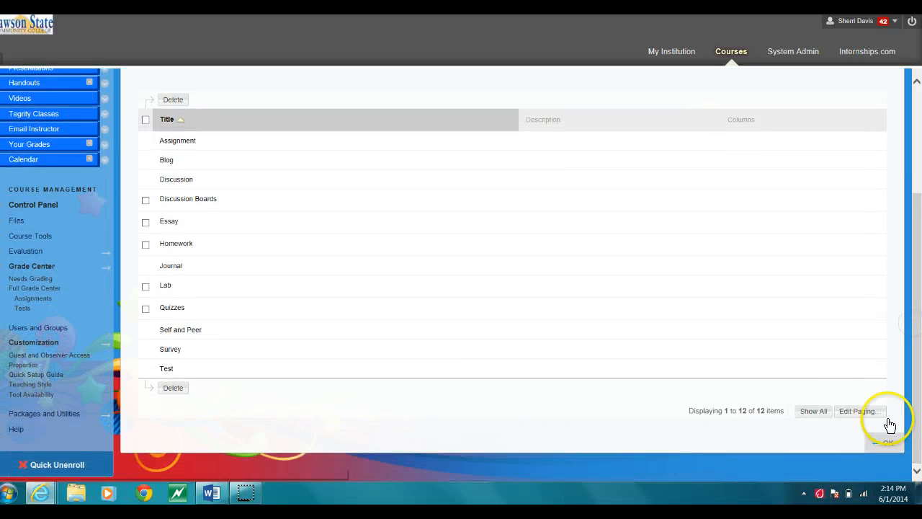
left_click(885, 443)
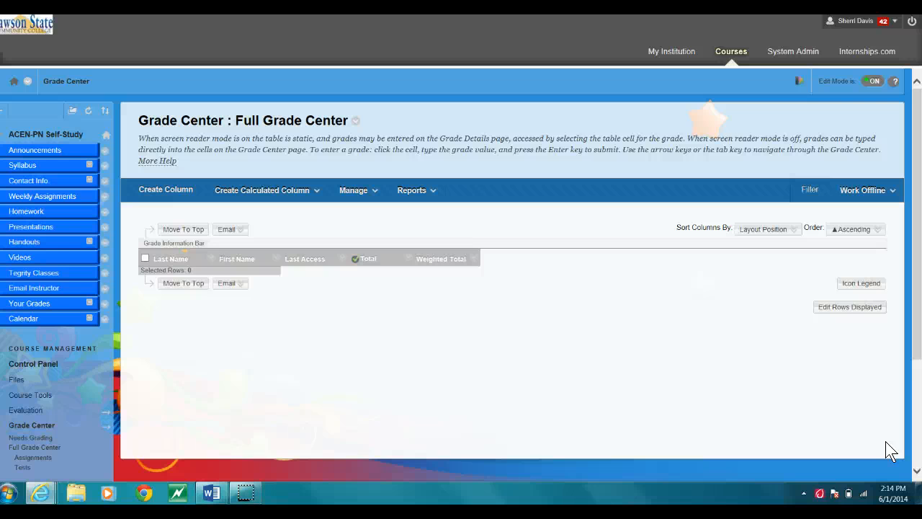
left_click(360, 192)
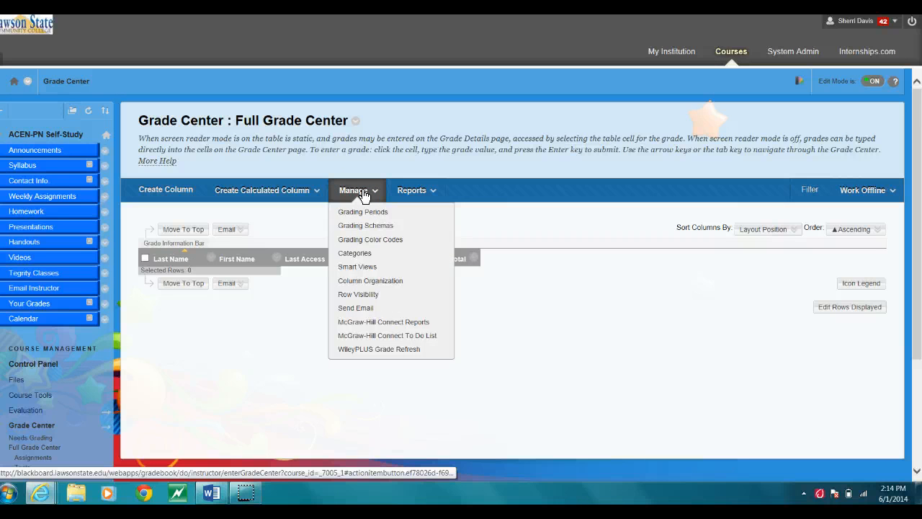
left_click(366, 256)
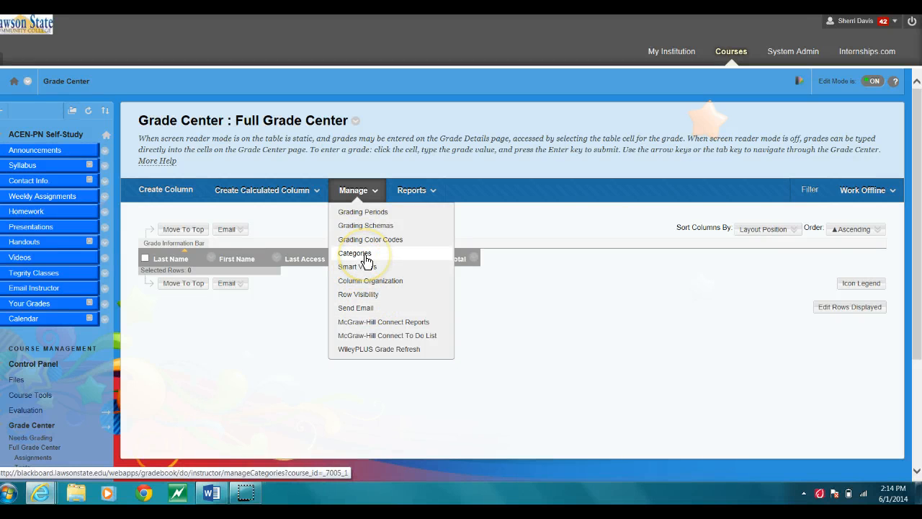
left_click(365, 286)
Step: Start a new calculated weighted column in the Full Grade Center and name it Final Grades
left_click(255, 191)
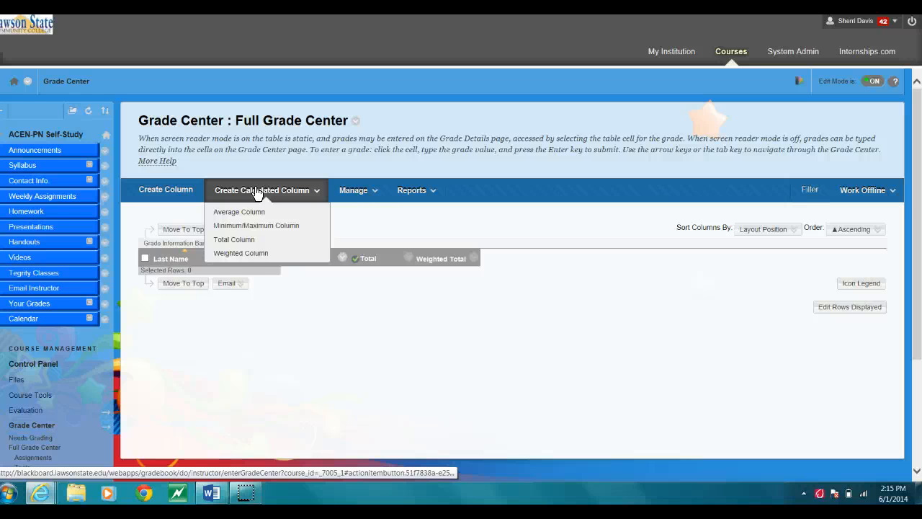
left_click(236, 254)
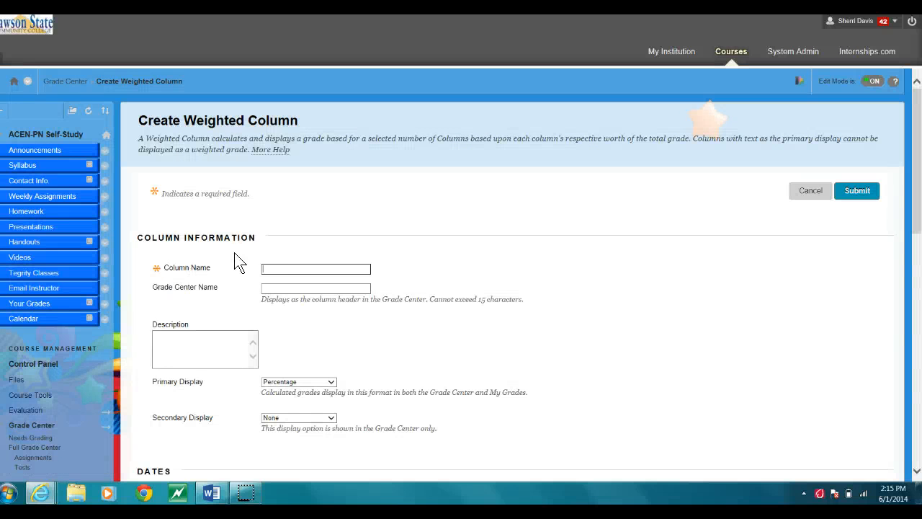
left_click_drag(918, 182, 919, 220)
left_click(276, 176)
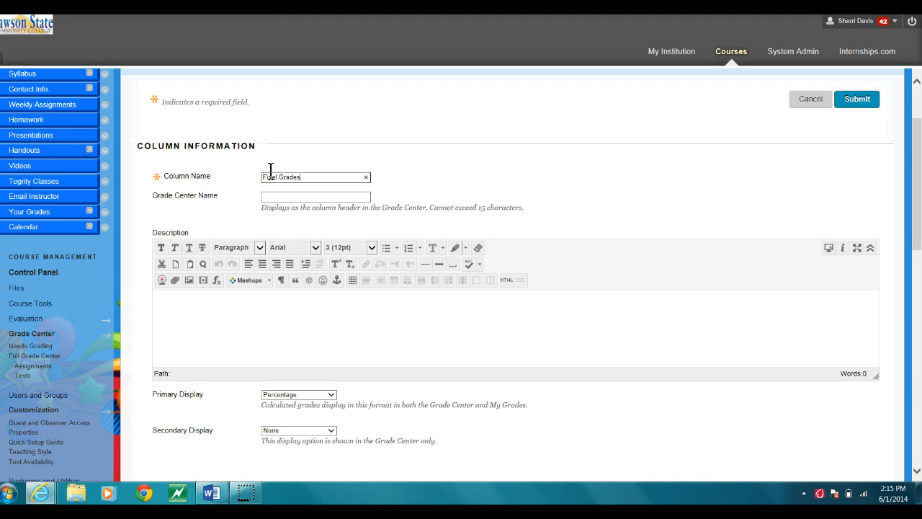
type("Final Grades")
Step: Set the Final Grades column's primary display to Score and its secondary display to Percentage
left_click_drag(918, 199, 920, 282)
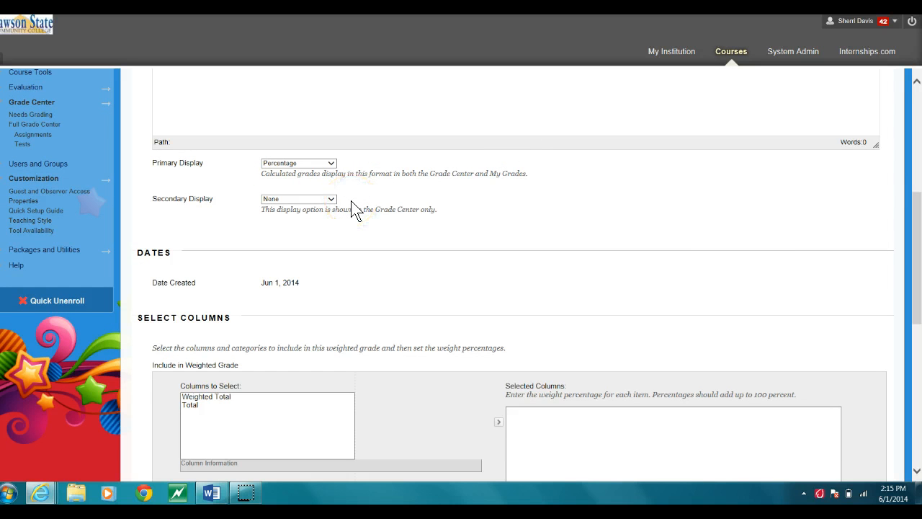
left_click(331, 162)
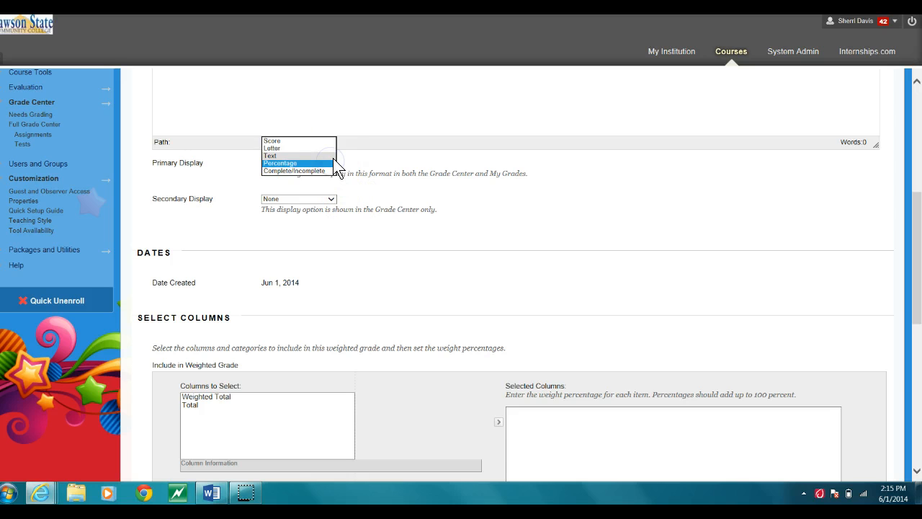
left_click(309, 141)
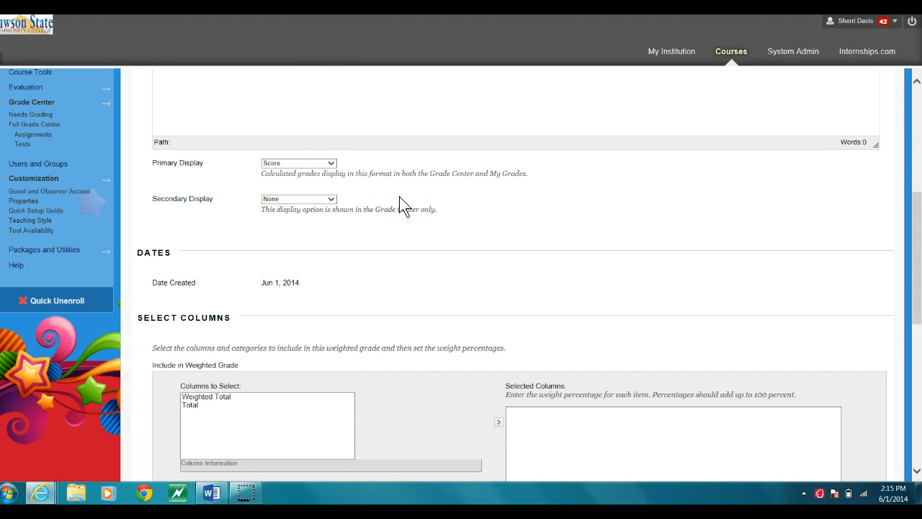
left_click(331, 200)
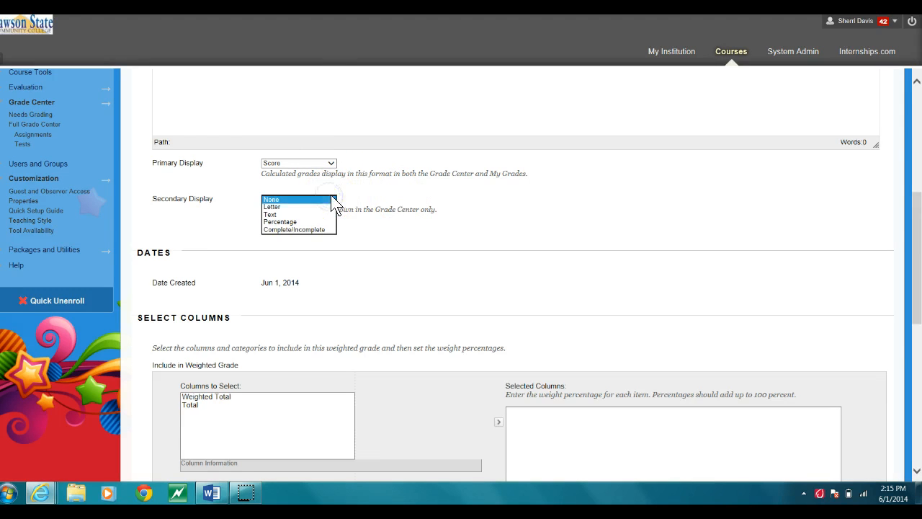
left_click(315, 222)
left_click(326, 166)
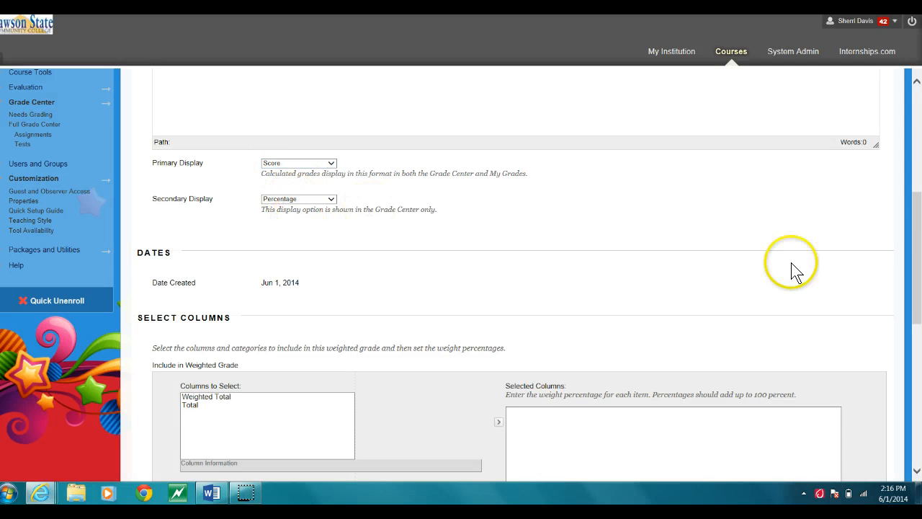
Step: Add the Assignment and Test categories to the selected columns of the weighted grade
left_click_drag(917, 238, 918, 284)
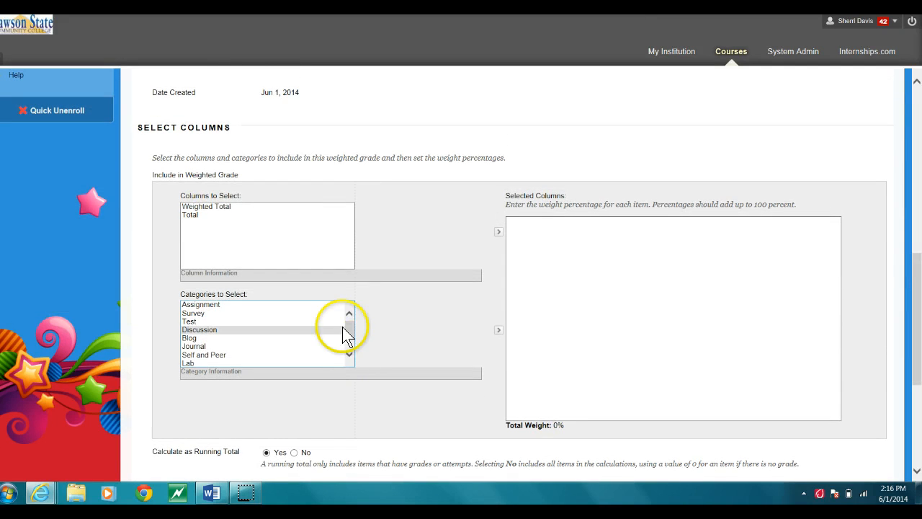
left_click_drag(347, 324, 349, 300)
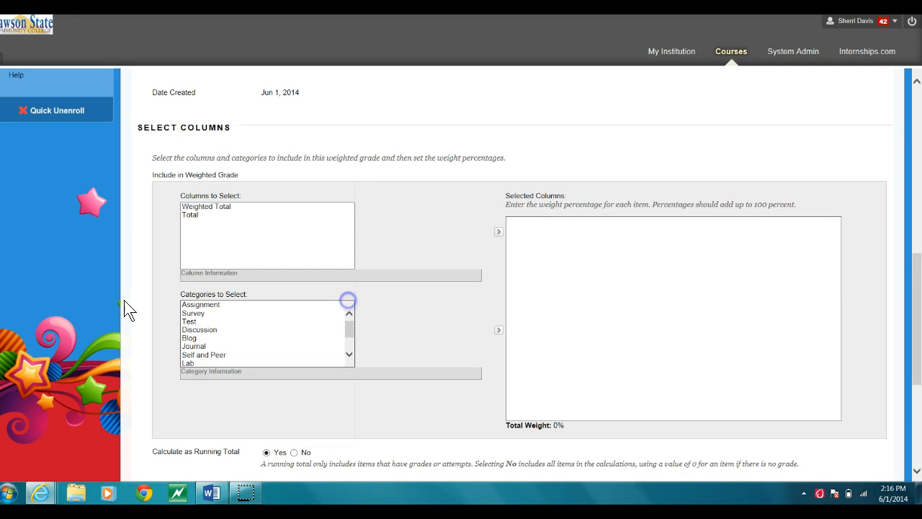
left_click(204, 304)
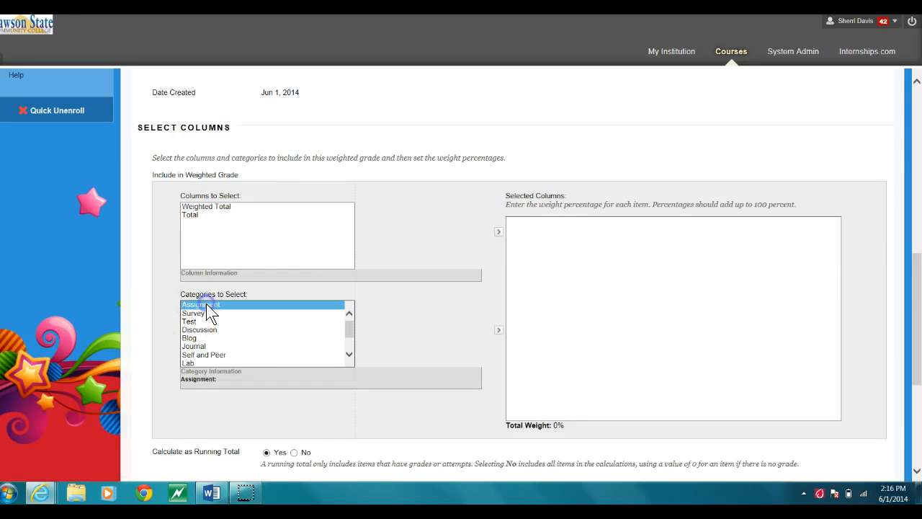
left_click(498, 329)
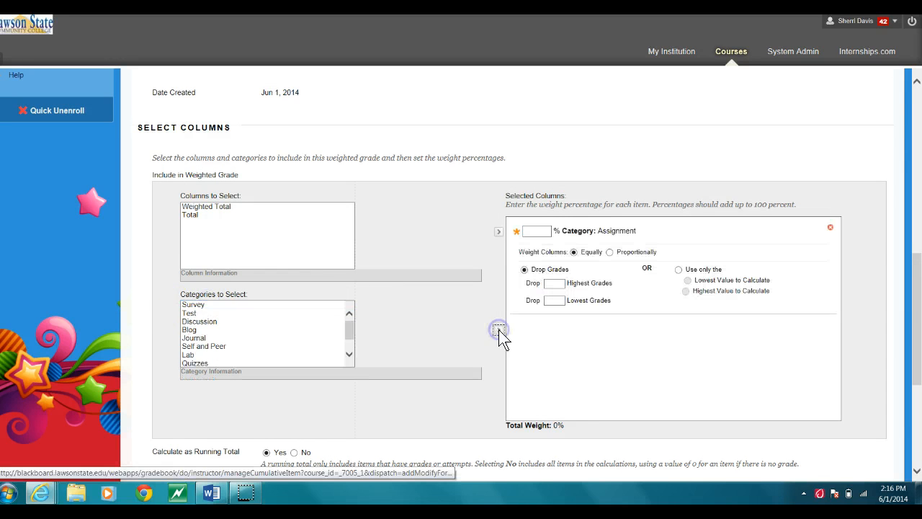
left_click(190, 313)
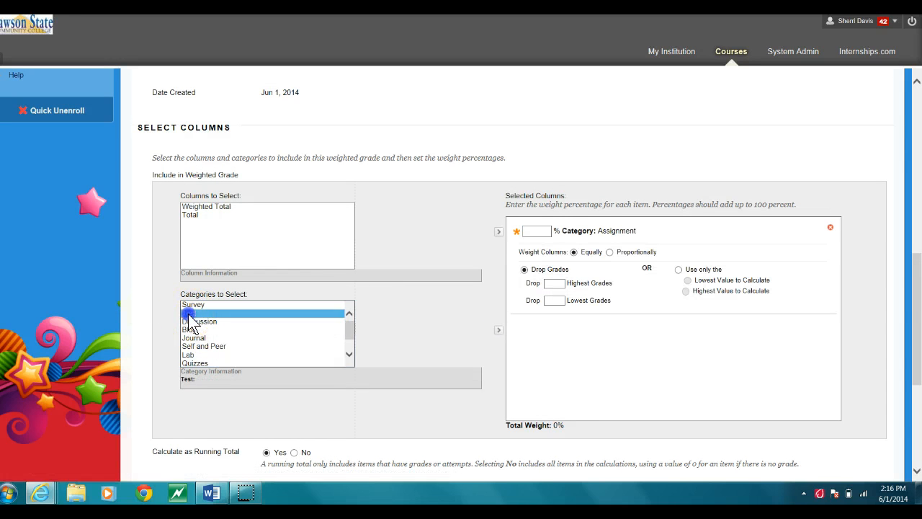
left_click(498, 331)
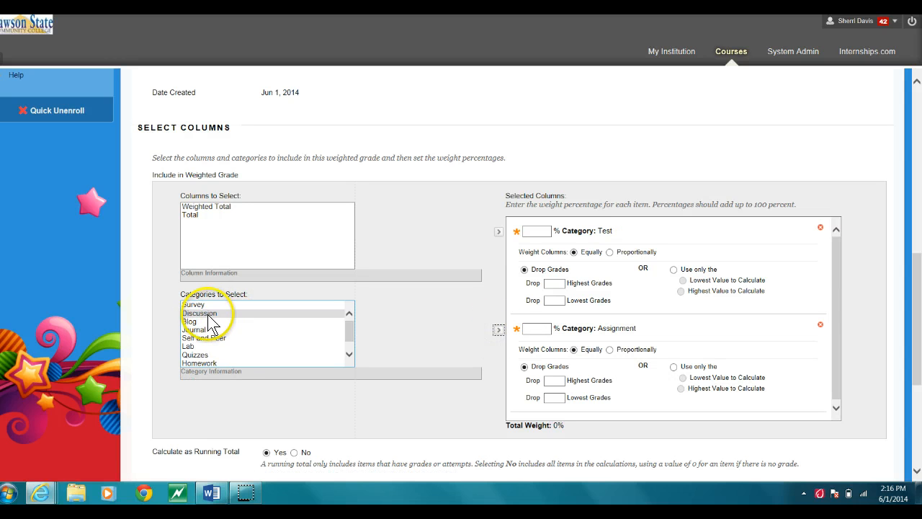
Step: Add the Lab, Quizzes and Homework categories to the selected columns of the weighted grade
left_click_drag(347, 330, 347, 336)
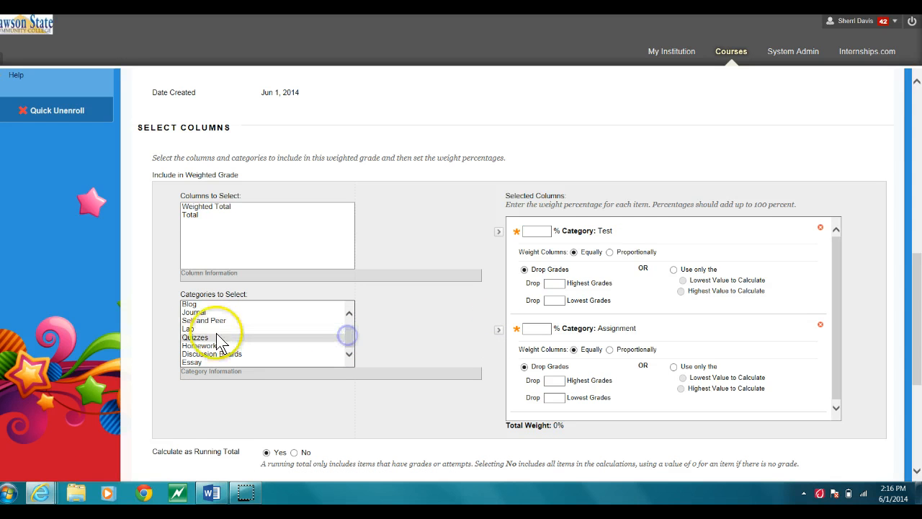
left_click(191, 328)
left_click(498, 331)
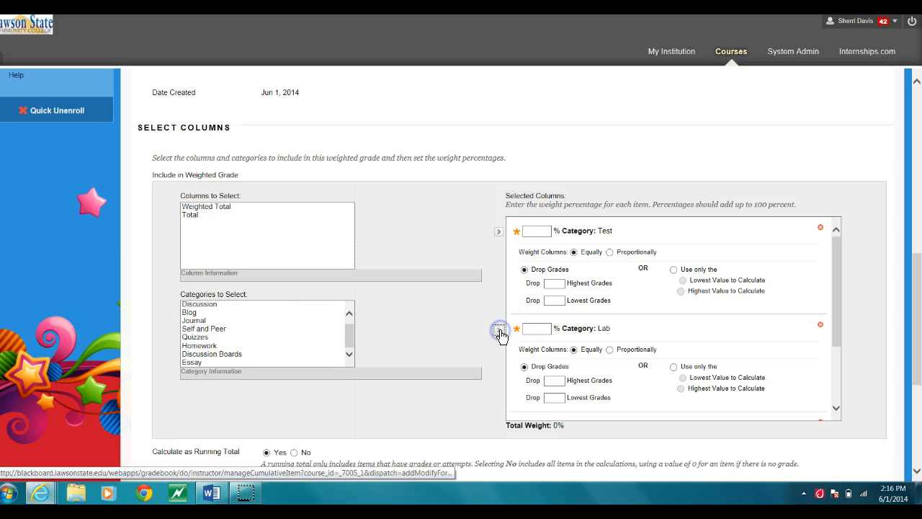
left_click(198, 338)
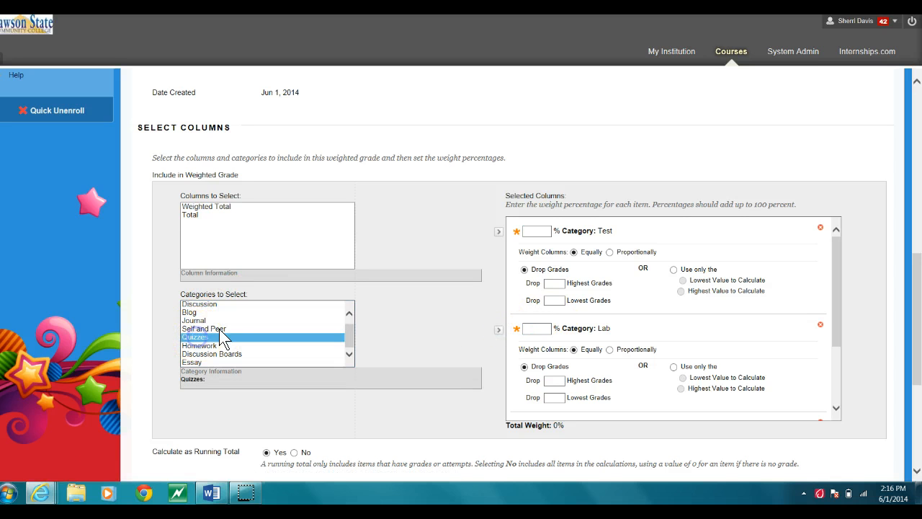
left_click(498, 329)
left_click(216, 346)
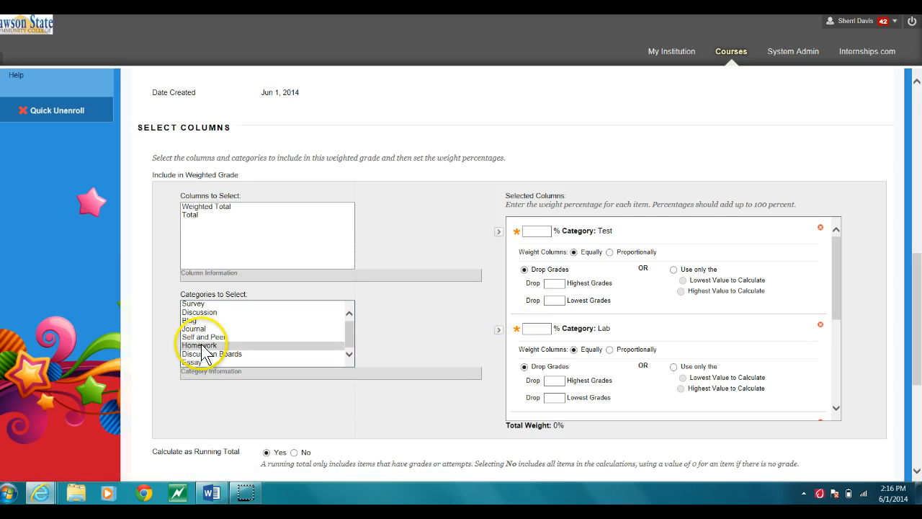
left_click(499, 332)
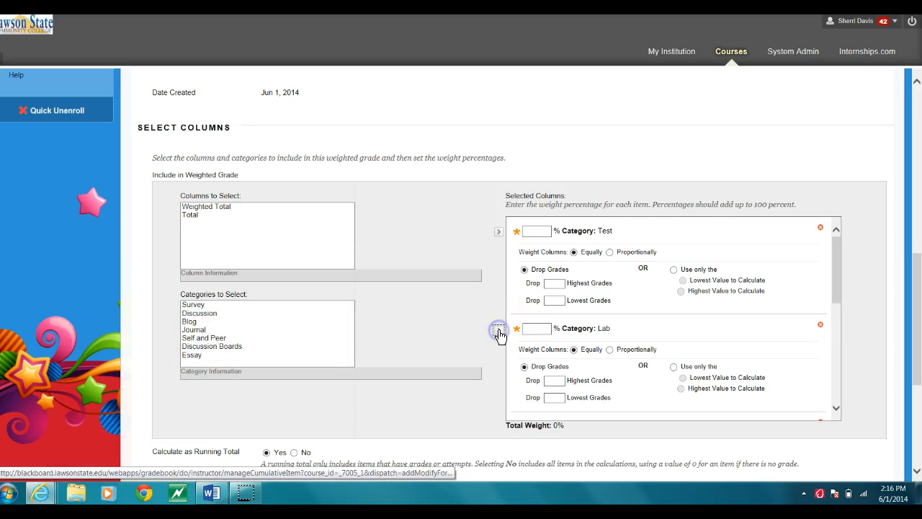
Step: Add the Essay and Discussion Boards categories to the weighted grade's selected columns
left_click(191, 355)
left_click(499, 330)
left_click(239, 346)
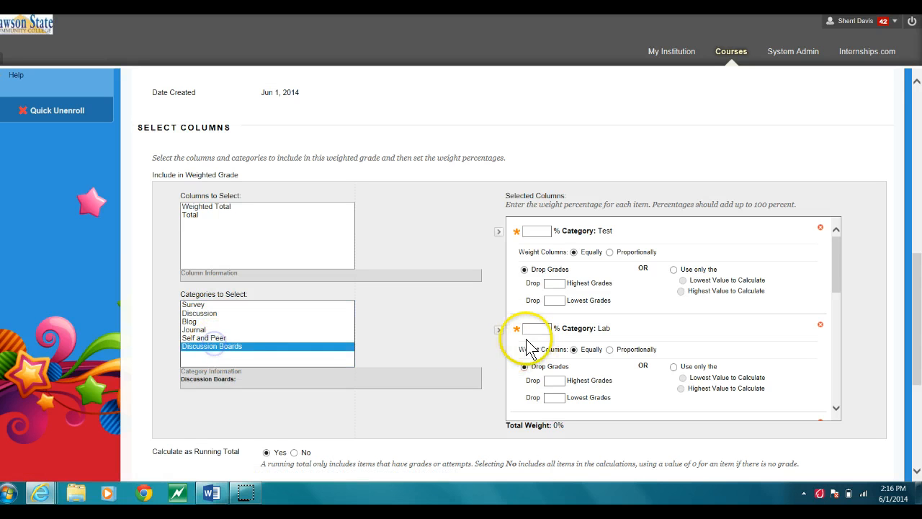
left_click(499, 329)
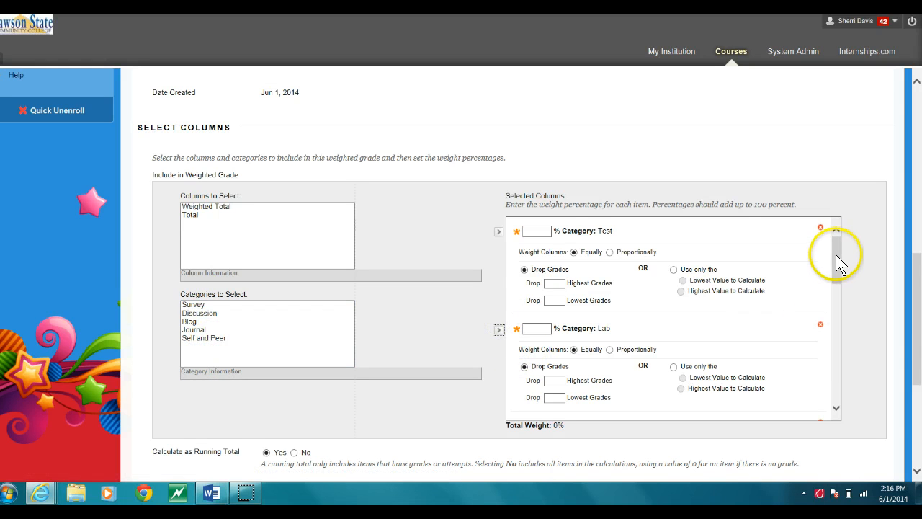
left_click_drag(836, 254, 847, 233)
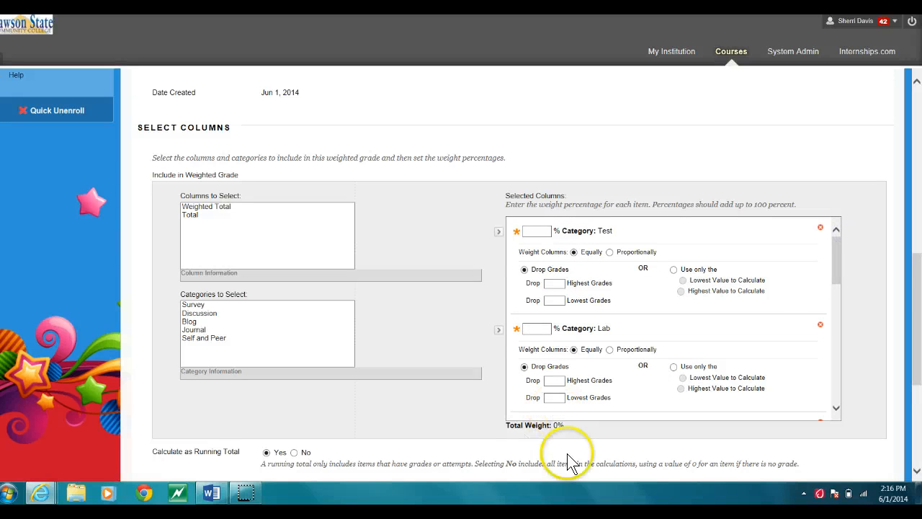
Step: Set the weight of the Test category to 20% and of the Lab category to 10%
left_click(542, 230)
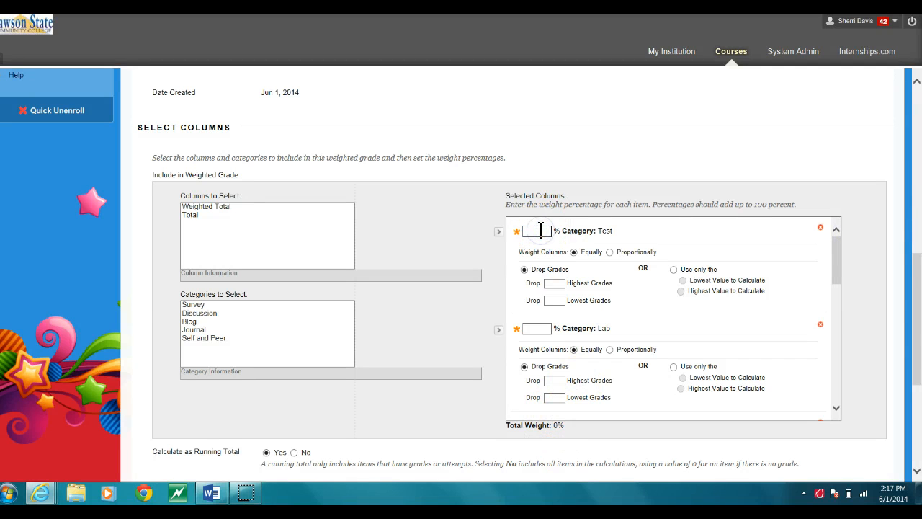
left_click(531, 328)
type("10")
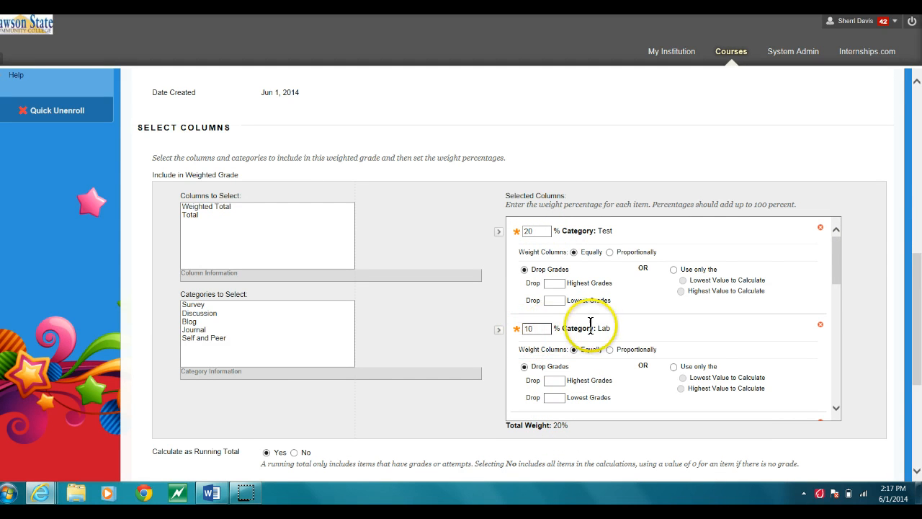
left_click(668, 332)
Step: Set the weight of the Quizzes category to 10% and of the Homework category to 20%
left_click_drag(831, 267, 834, 302)
left_click(543, 281)
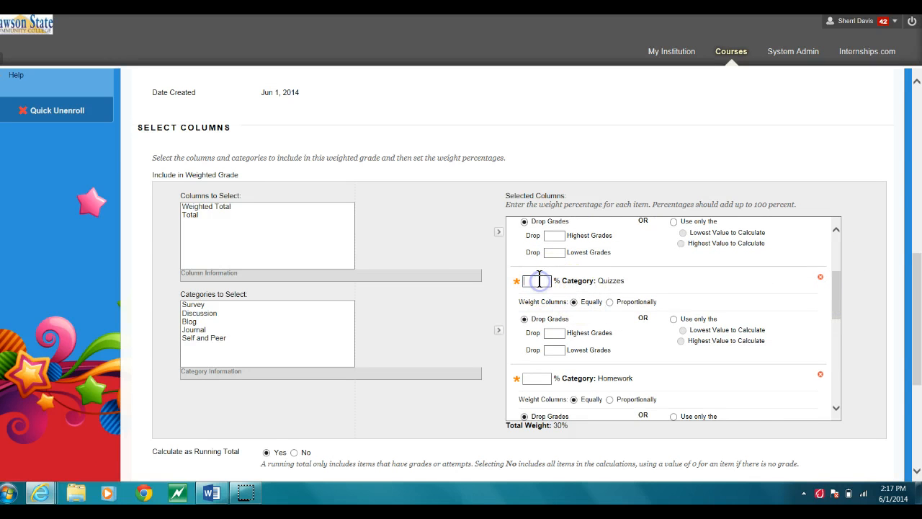
type("10")
left_click(533, 377)
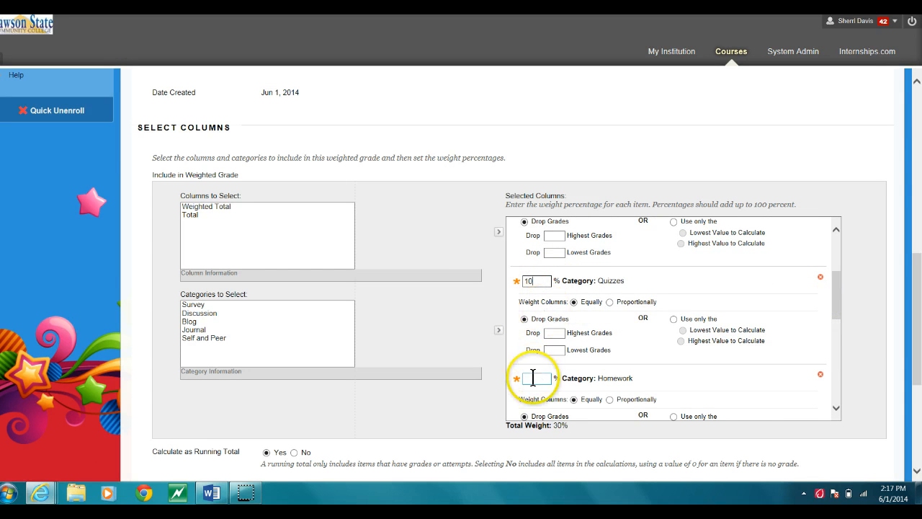
type("20")
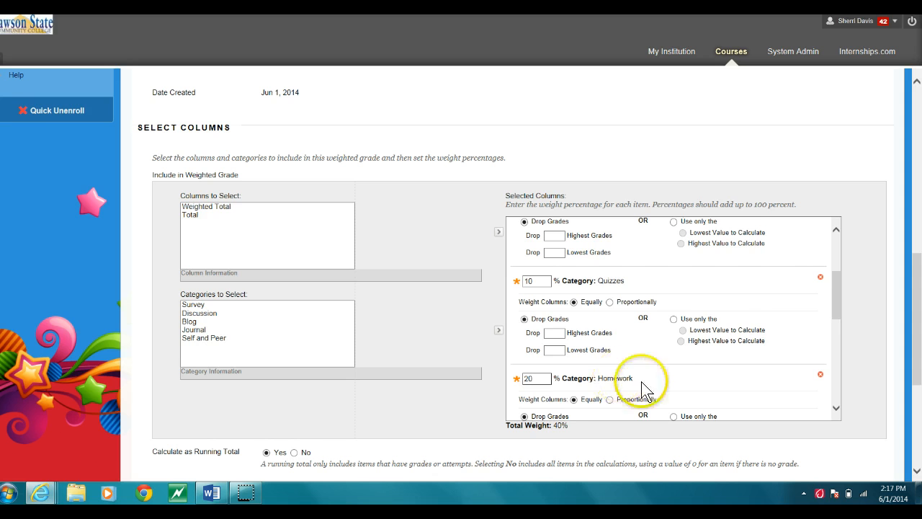
Step: Set the Essay category's weight to 10% and agree to continue although the weights do not total 100 percent
left_click_drag(836, 300, 838, 340)
left_click(533, 302)
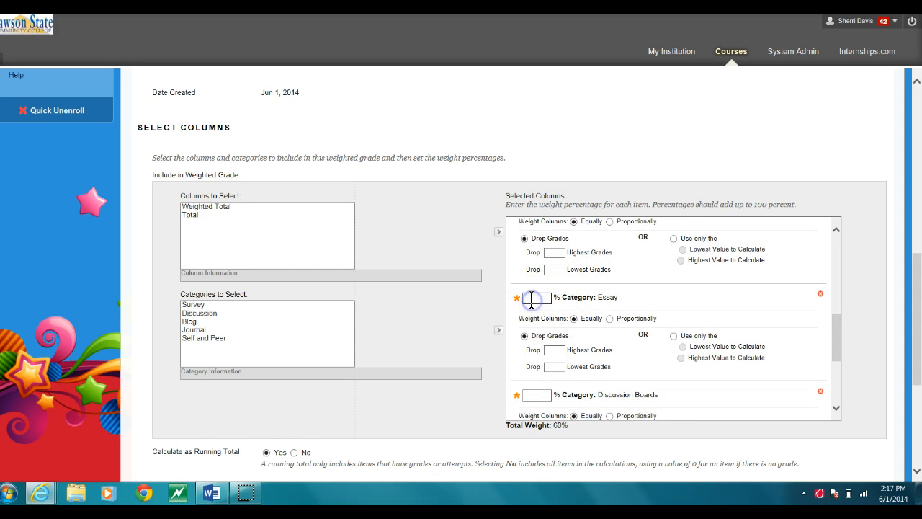
type("10")
key("Tab")
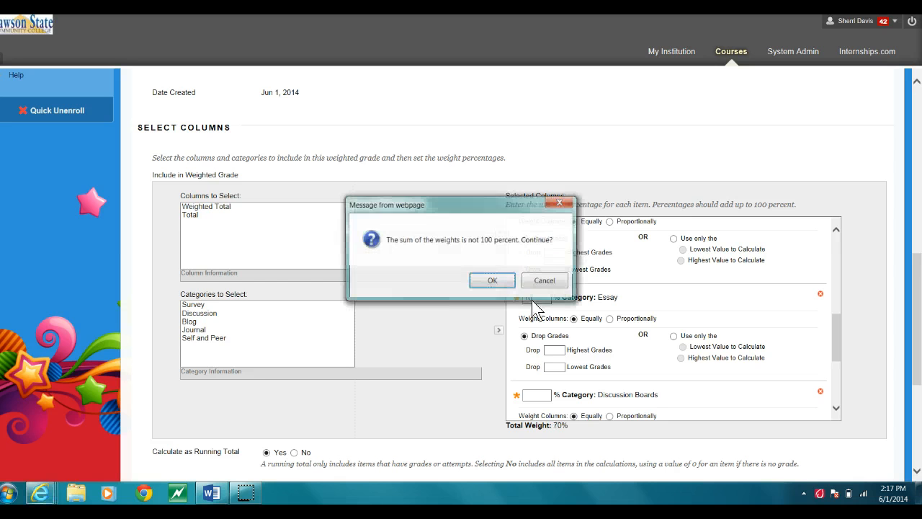
left_click(495, 278)
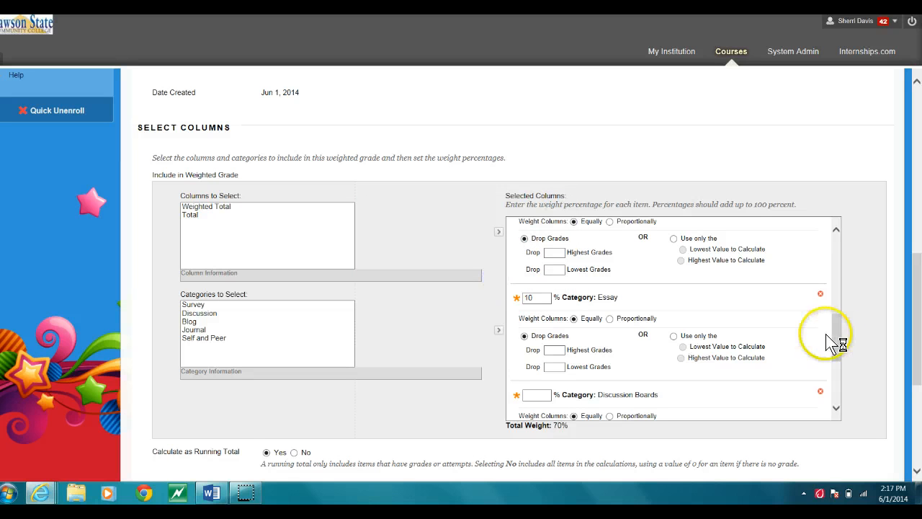
left_click_drag(838, 344, 836, 363)
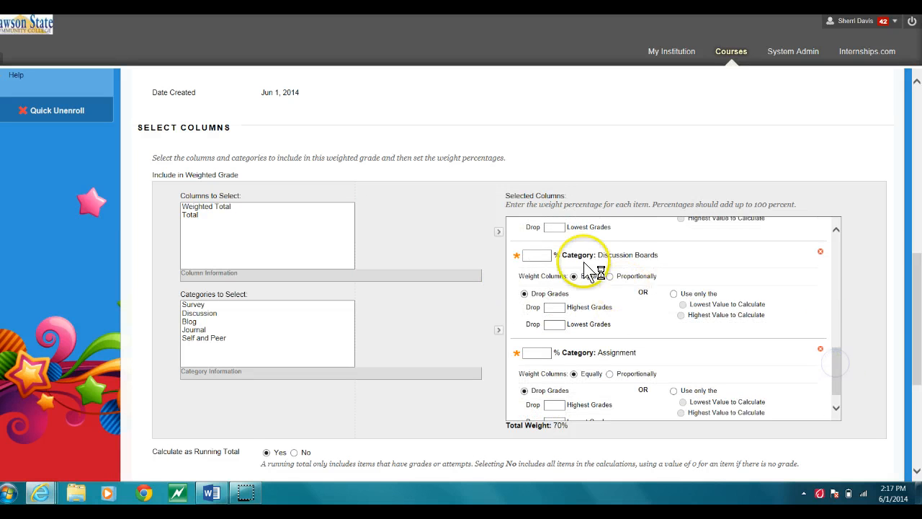
left_click(533, 256)
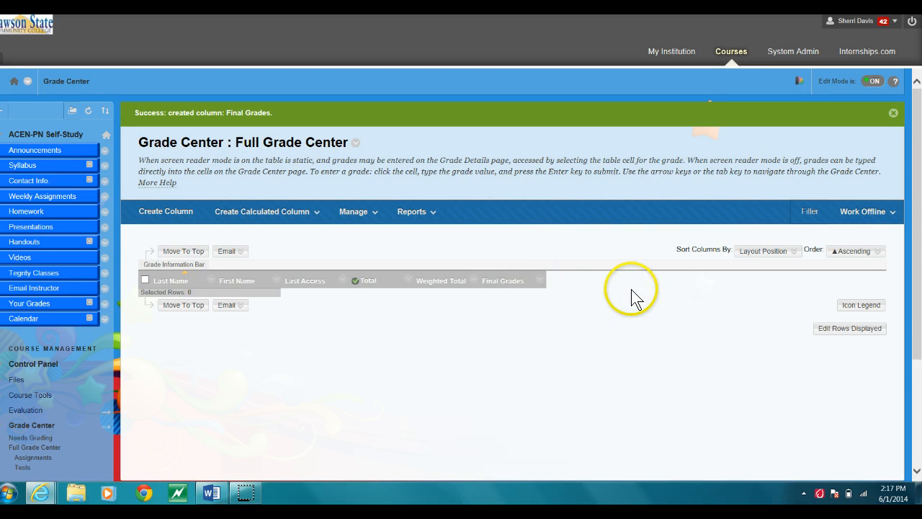
Step: Start another calculated weighted column in the Full Grade Center and name it Final Grades
left_click_drag(918, 303, 918, 224)
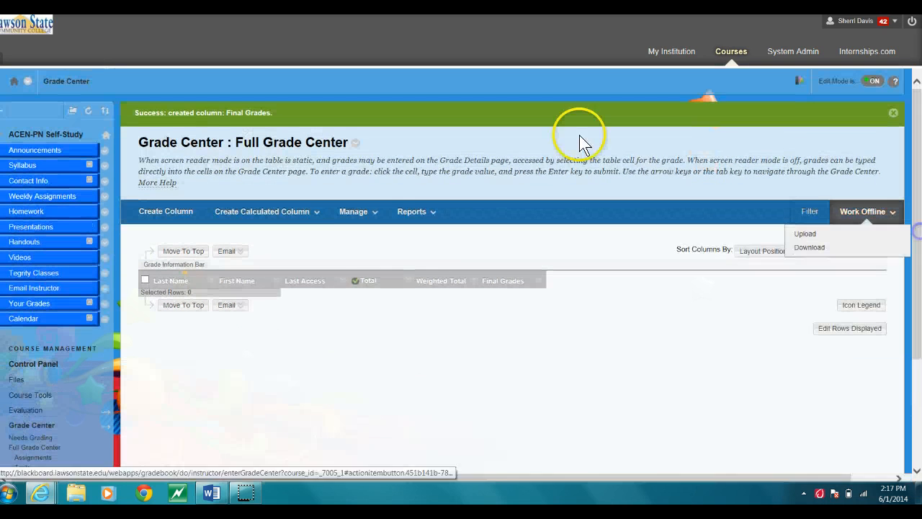
mouse_move(271, 211)
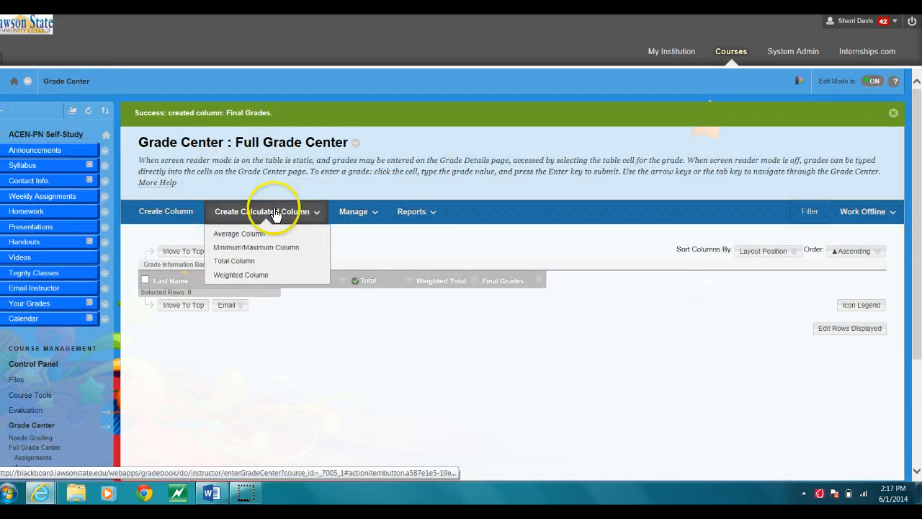
left_click(250, 277)
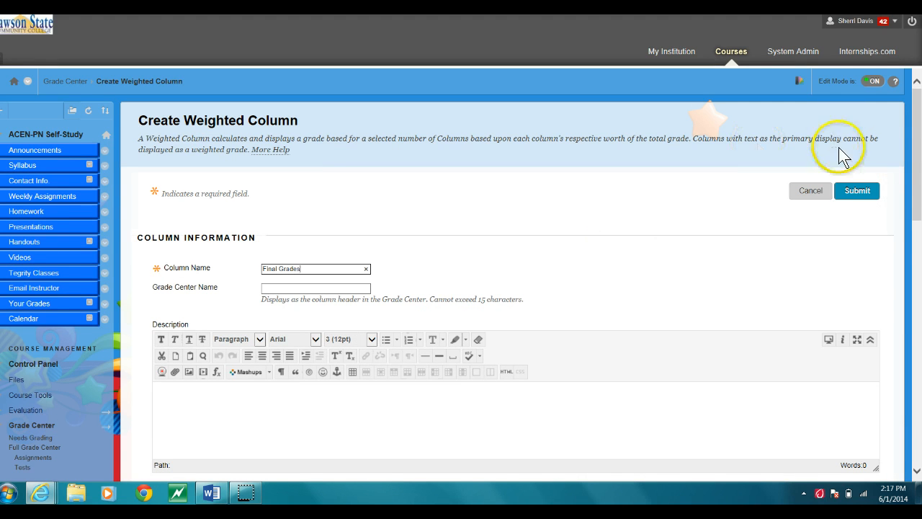
left_click_drag(915, 144, 915, 313)
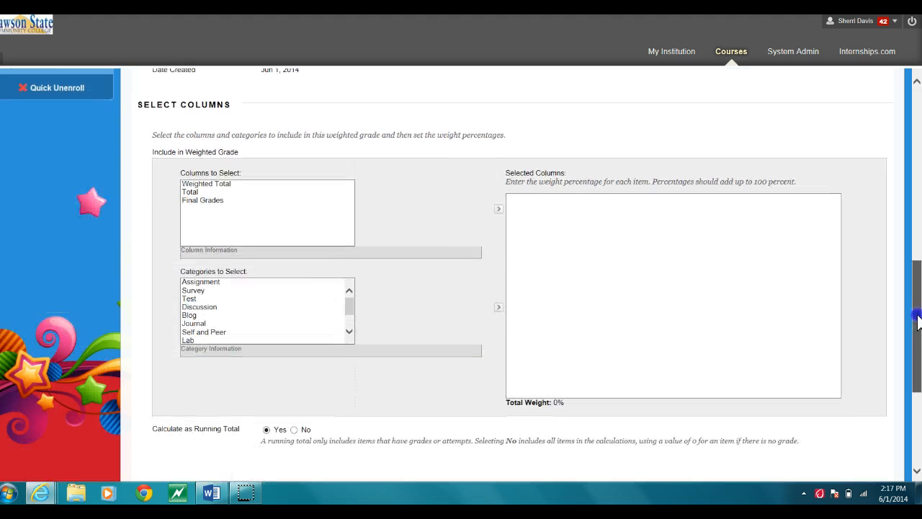
left_click(196, 282)
left_click(196, 283)
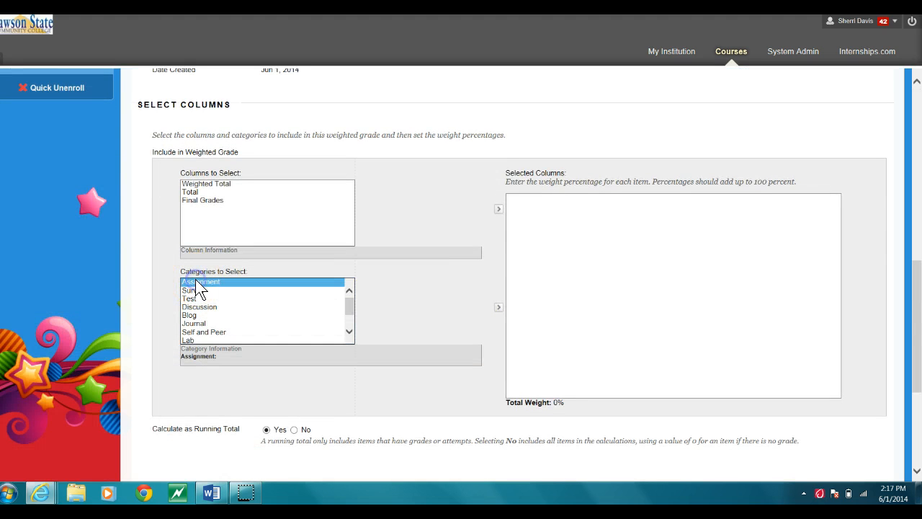
key("shift+Down")
key("shift+Down")
key("shift+Down")
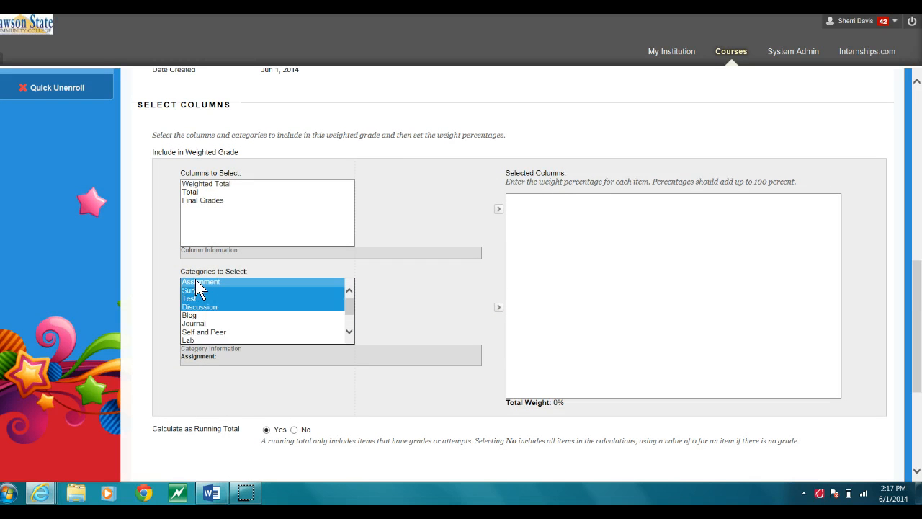
key("shift+Down")
key("shift+Down")
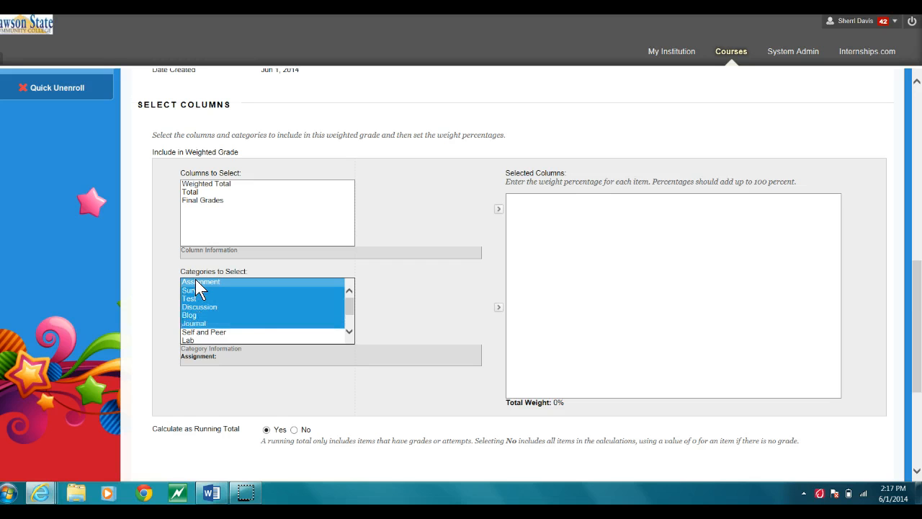
left_click(261, 324)
Step: Add the Lab, Quizzes, Homework, Discussion Boards and Essay categories together, plus the Assignment category, to the new column's selected columns
left_click_drag(351, 305, 353, 321)
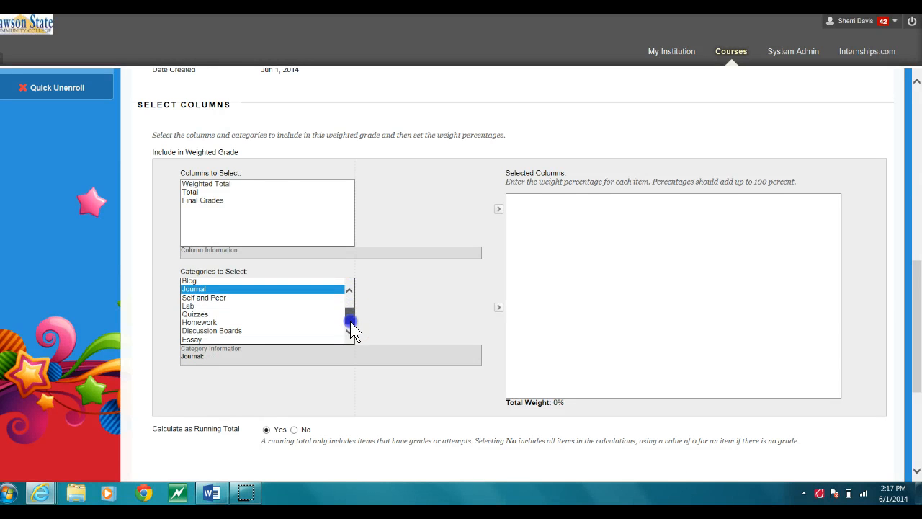
left_click(206, 339)
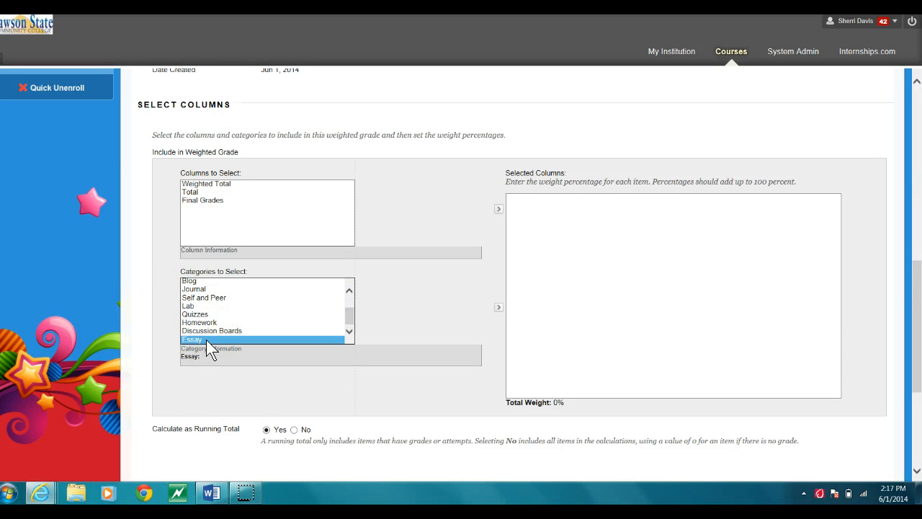
key("shift+Up")
key("shift+Up")
key("shift+Up")
key("shift+Up")
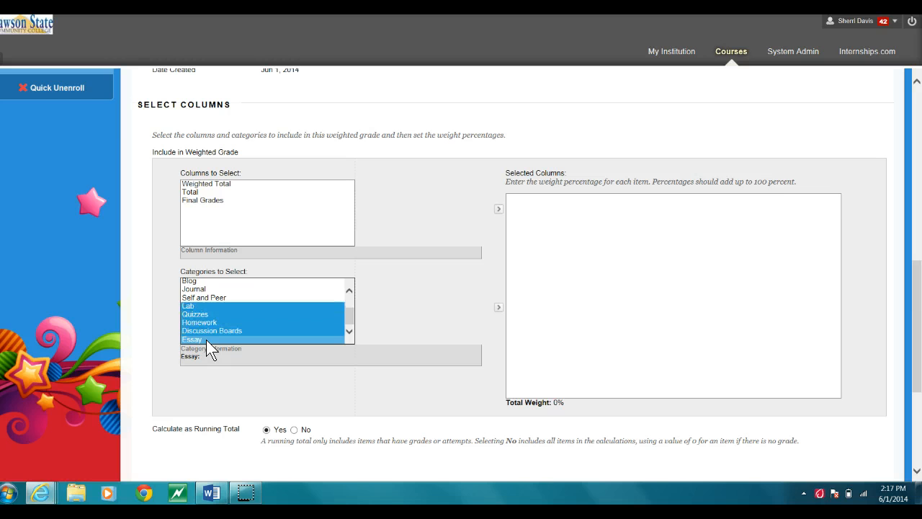
left_click(498, 307)
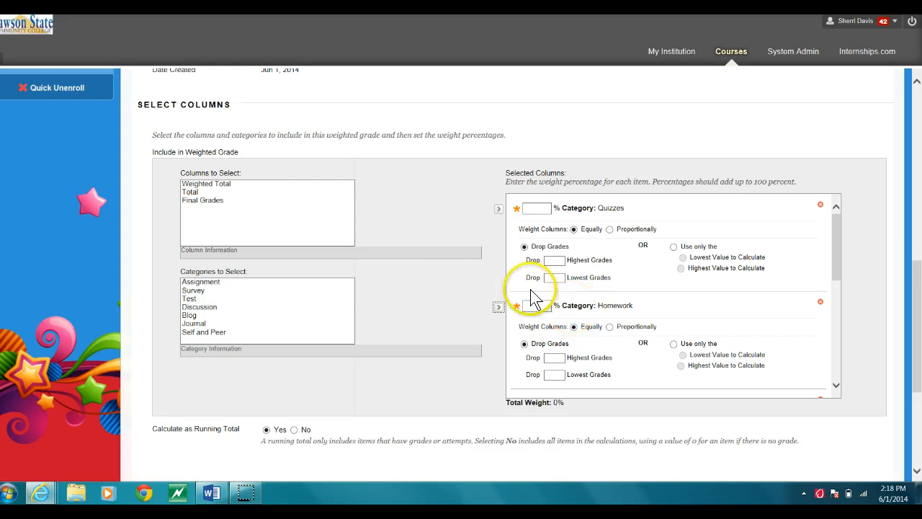
left_click(237, 282)
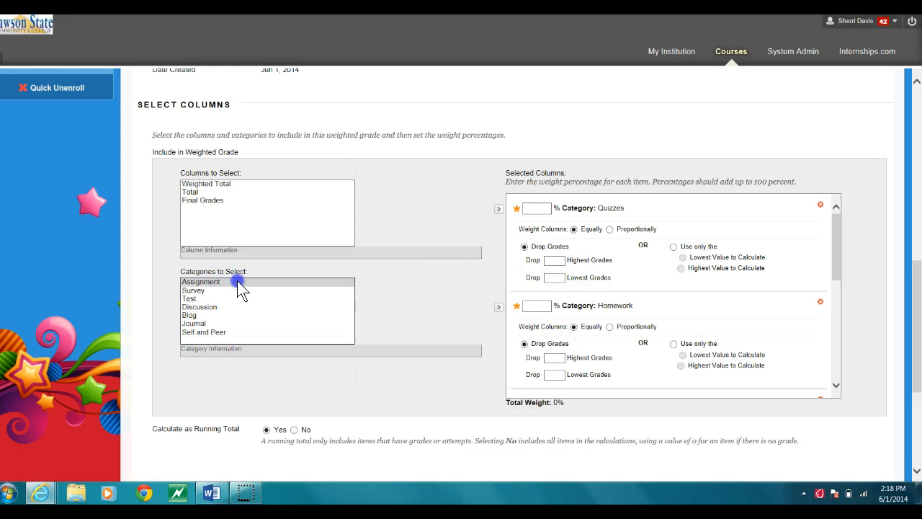
left_click(498, 307)
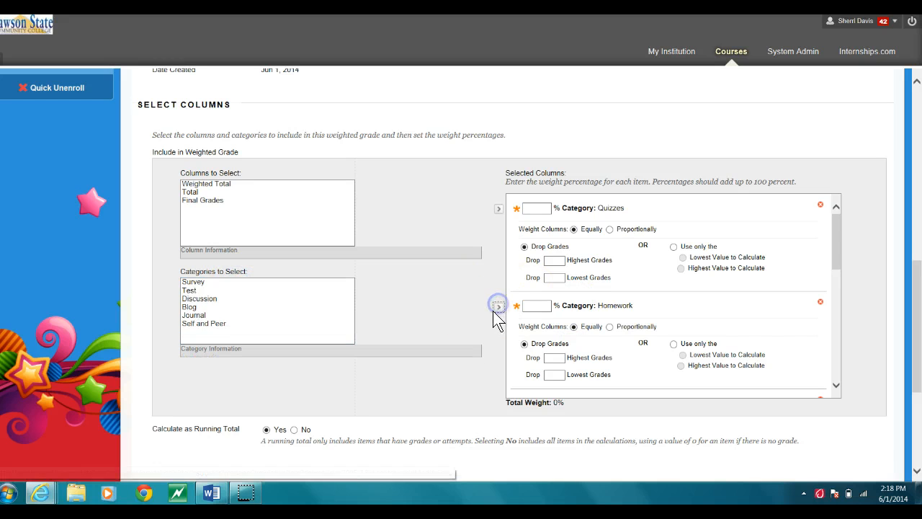
Step: Set the category weights to 10% for Quizzes and Homework, 15% for Discussion Boards and 10% for Essay
left_click(535, 209)
left_click(537, 209)
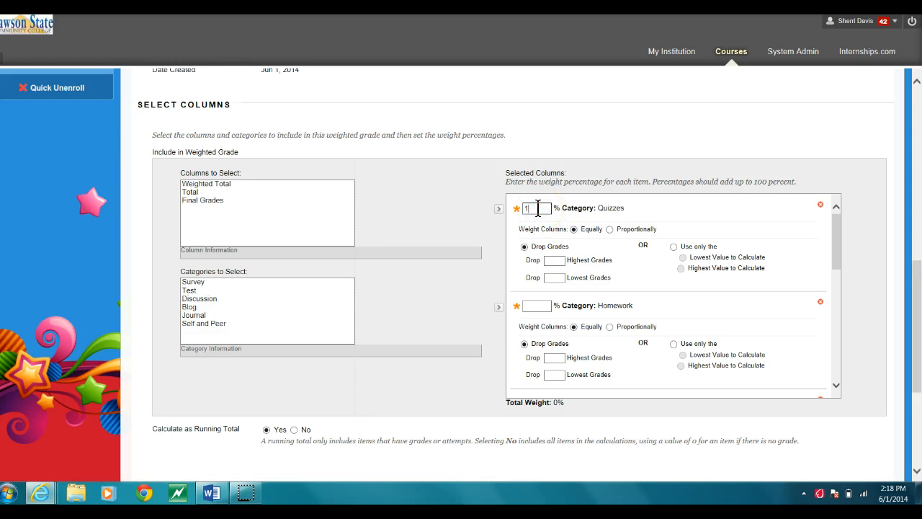
left_click(532, 305)
left_click_drag(836, 243, 845, 281)
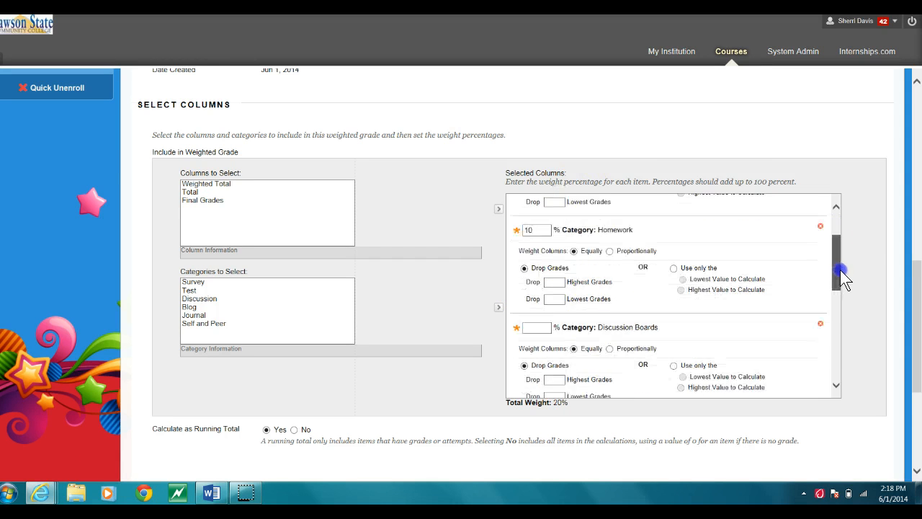
left_click(536, 292)
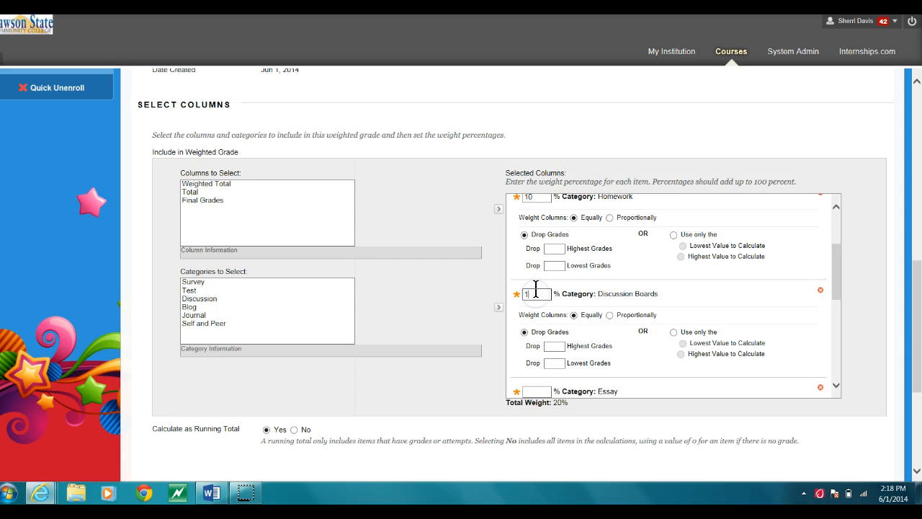
left_click(533, 389)
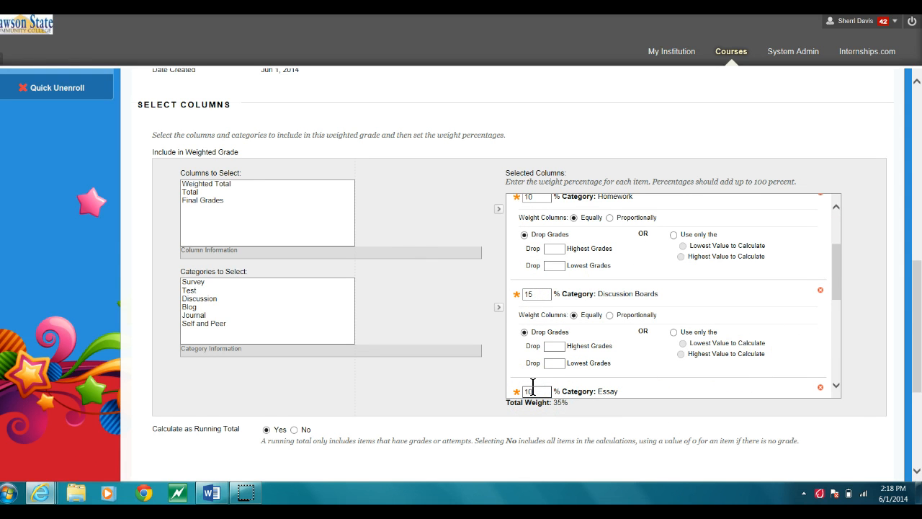
Step: Set the category weights to 10% for Essay, 15% for Assignment and 10% for Lab
type("10")
left_click_drag(832, 299, 841, 327)
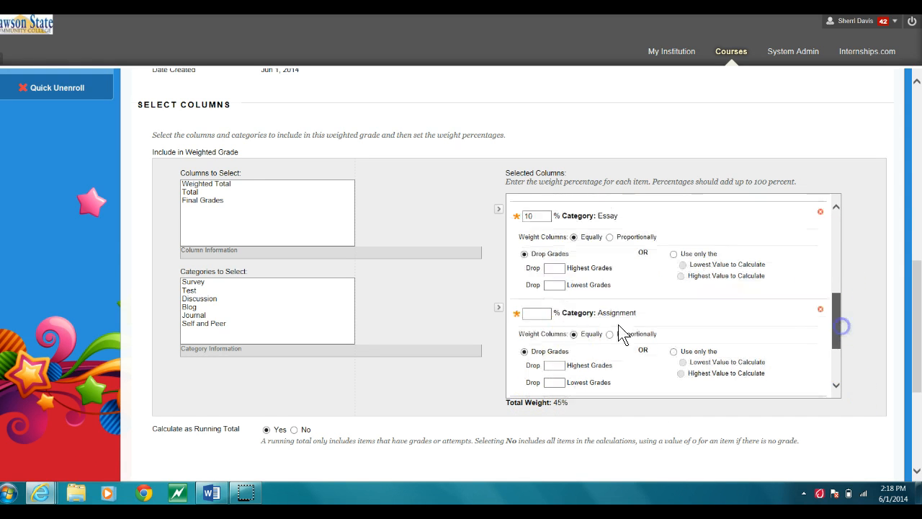
left_click(537, 313)
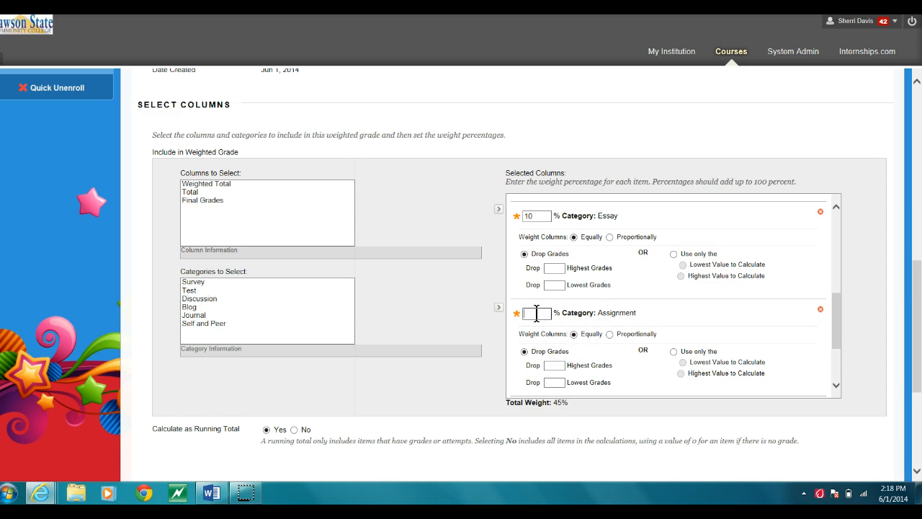
left_click(598, 308)
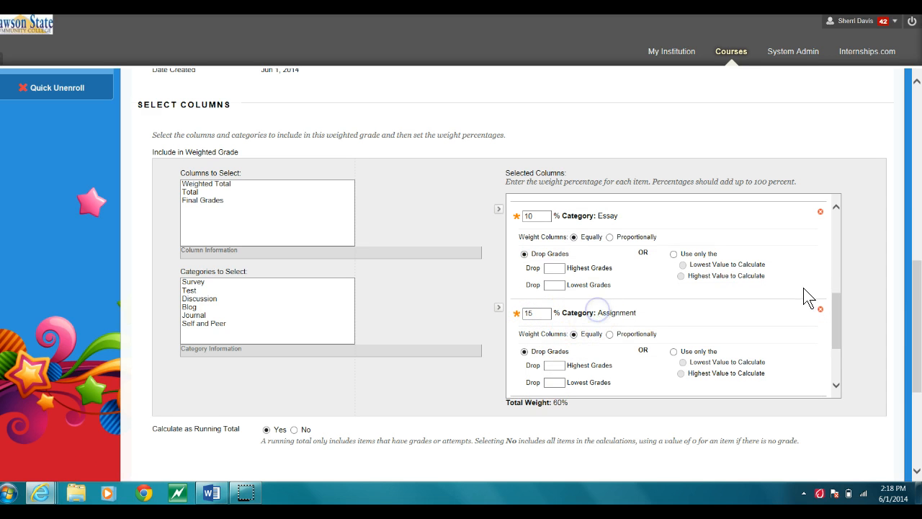
left_click_drag(831, 304, 841, 345)
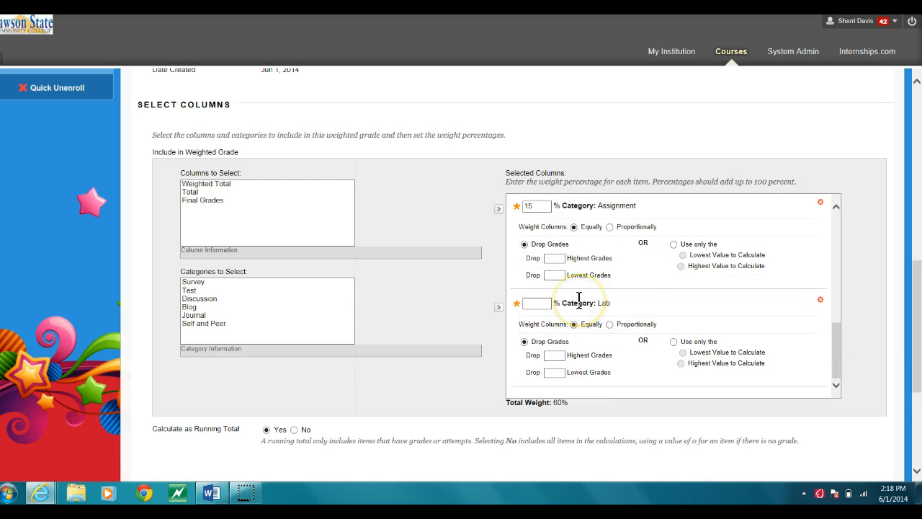
left_click(529, 304)
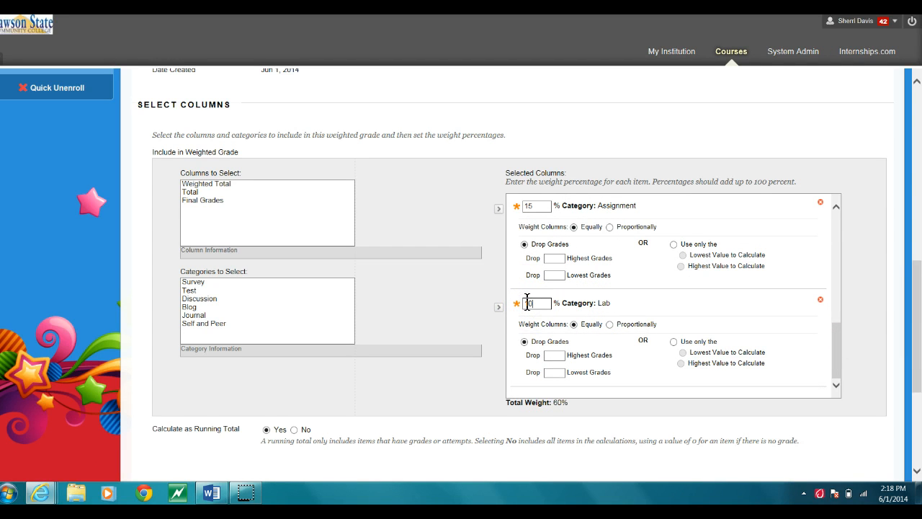
type("10")
left_click(634, 354)
Step: Add the Test category to the selected columns and set its weight to 30%
left_click(199, 290)
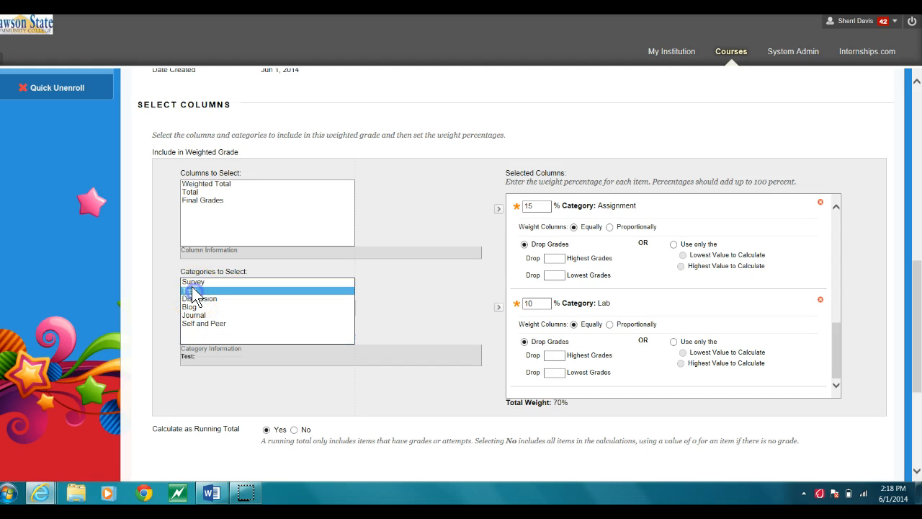
left_click(498, 307)
left_click(546, 305)
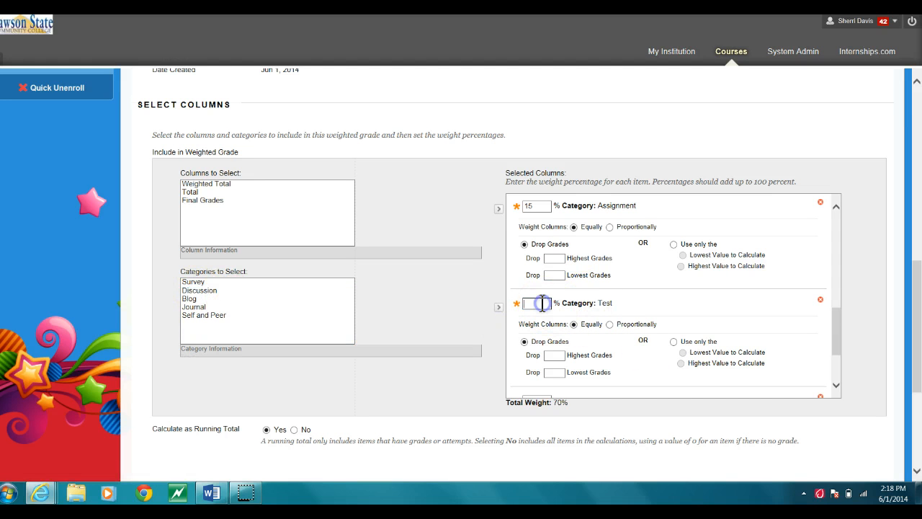
left_click(634, 318)
left_click(533, 304)
left_click(567, 347)
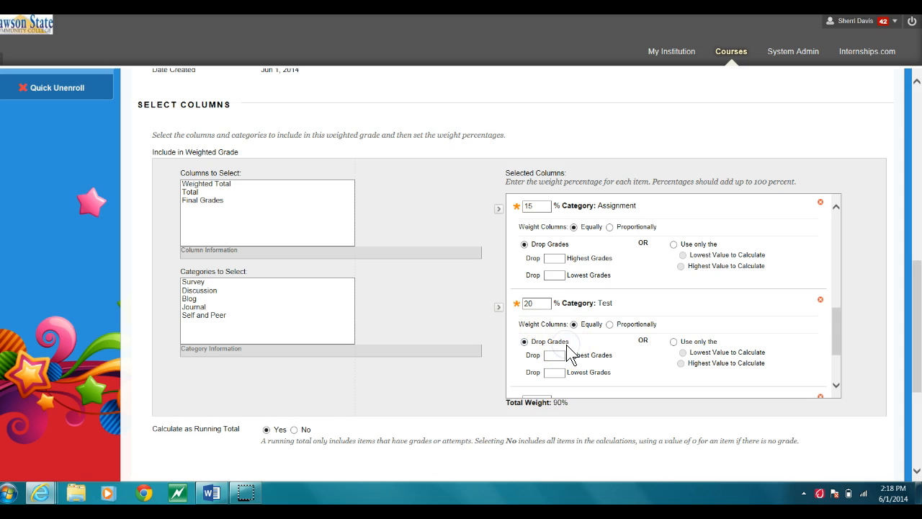
double_click(531, 302)
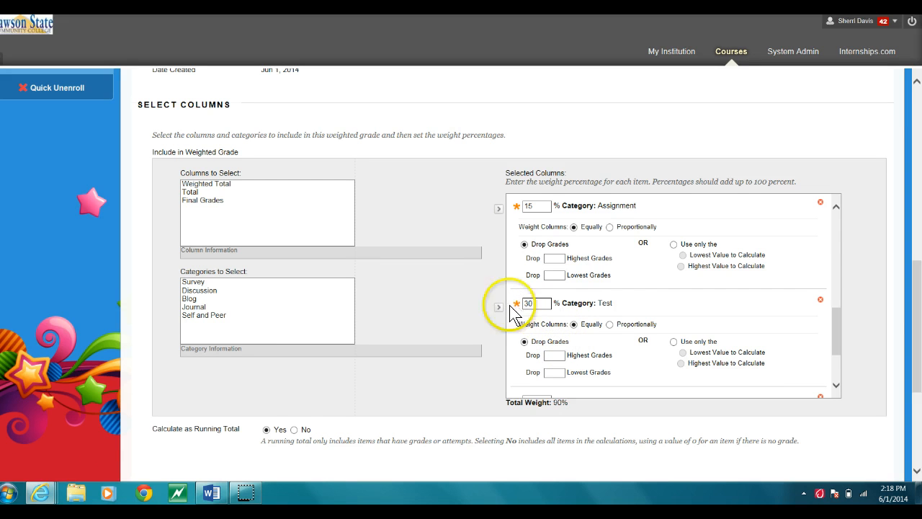
type("30")
Step: Set Calculate as Running Total to No and submit the weighted Final Grades column
left_click_drag(840, 354, 835, 197)
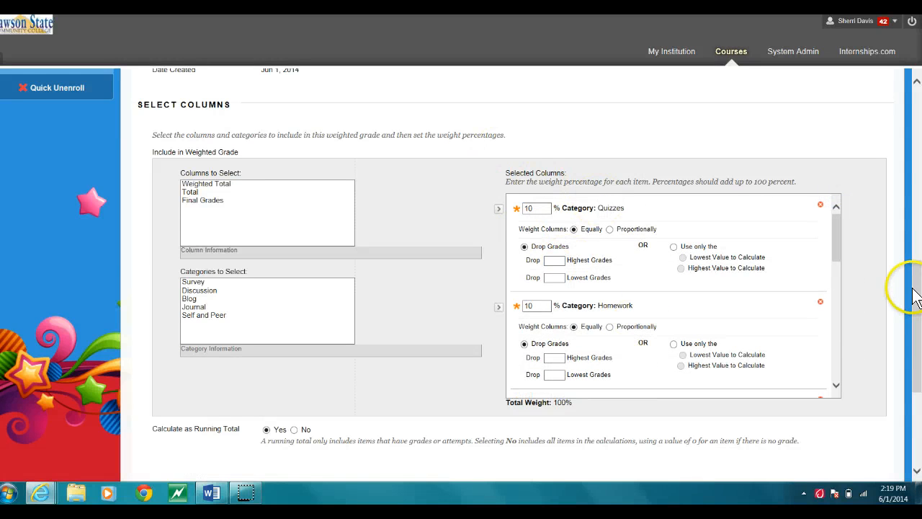
left_click_drag(914, 288, 919, 368)
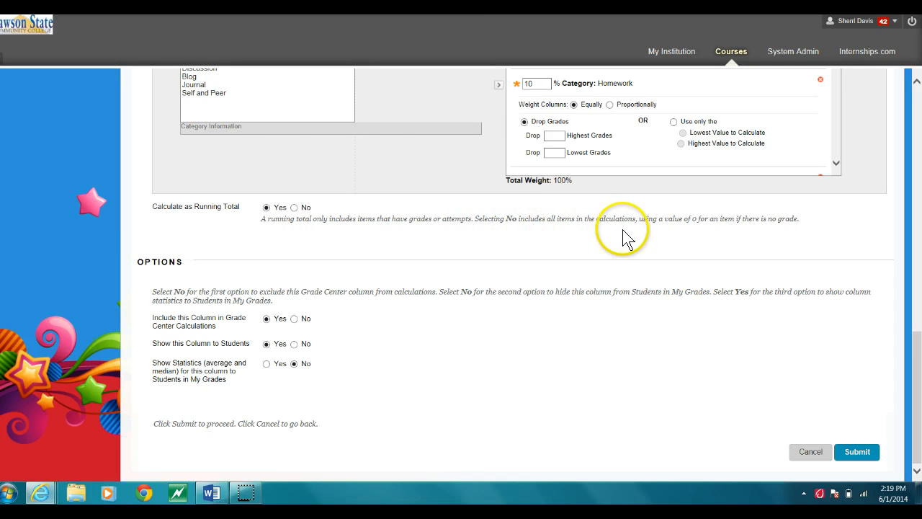
left_click(294, 209)
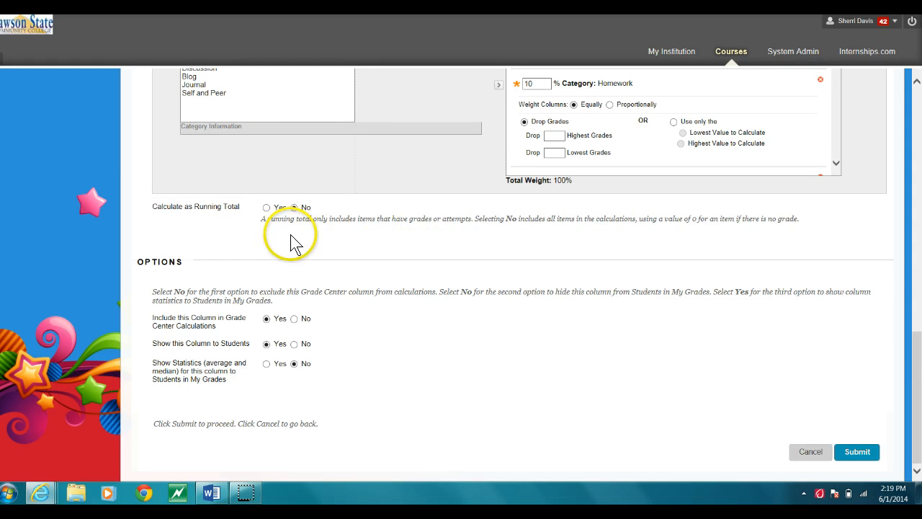
scroll(917, 306, "up", 3)
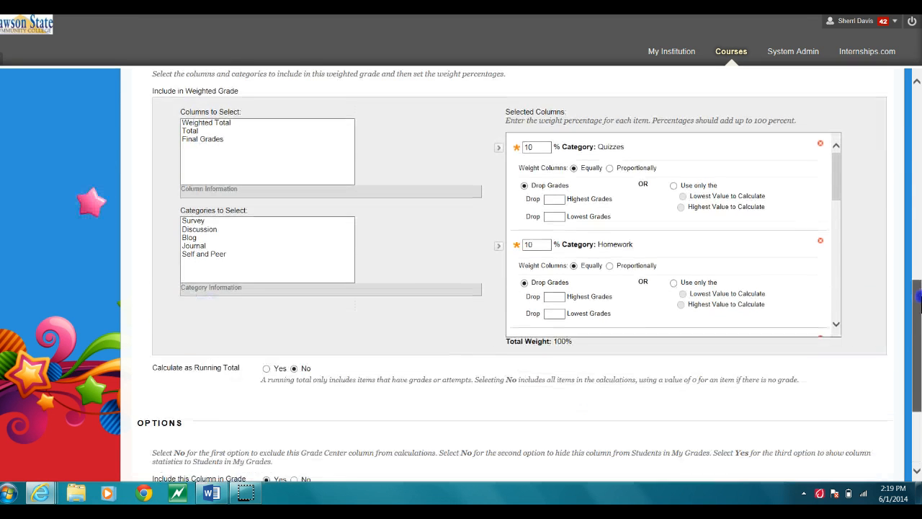
left_click_drag(920, 304, 919, 354)
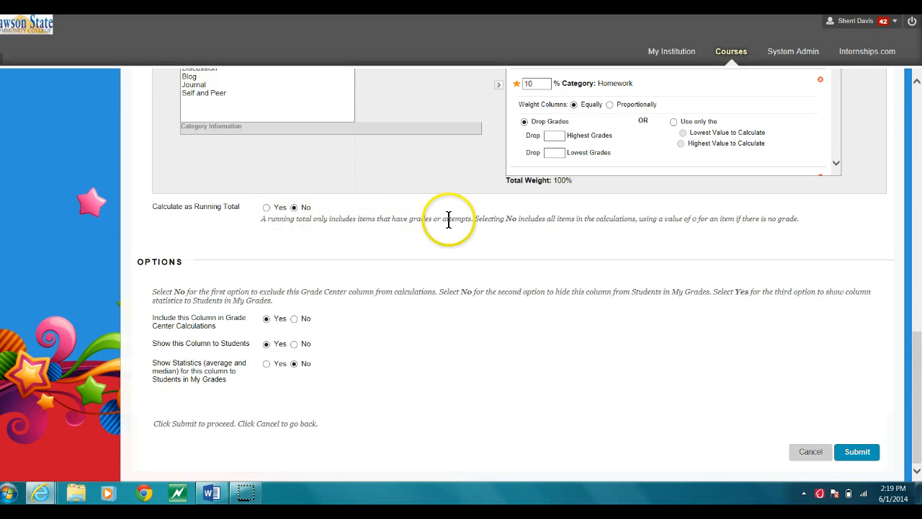
left_click(265, 207)
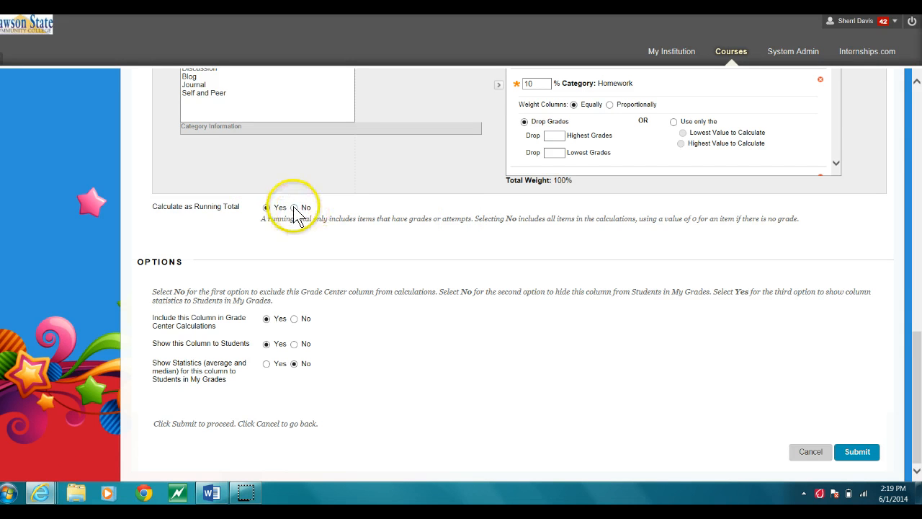
left_click(294, 208)
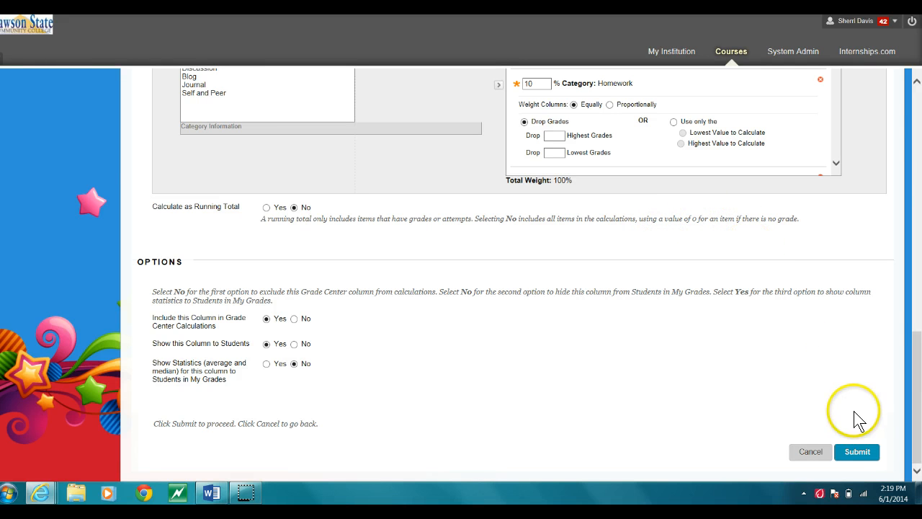
left_click(858, 451)
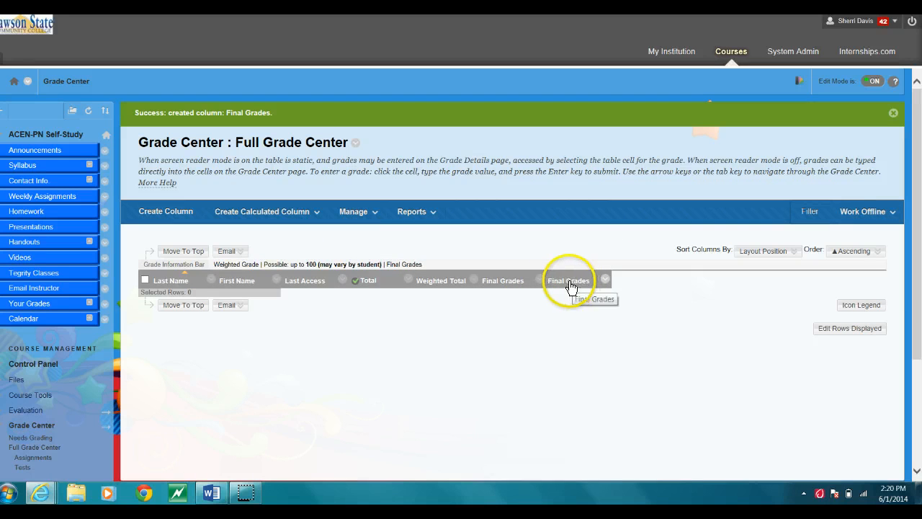
Step: Delete the older of the two Final Grades columns in the Full Grade Center and confirm the deletion
left_click(537, 281)
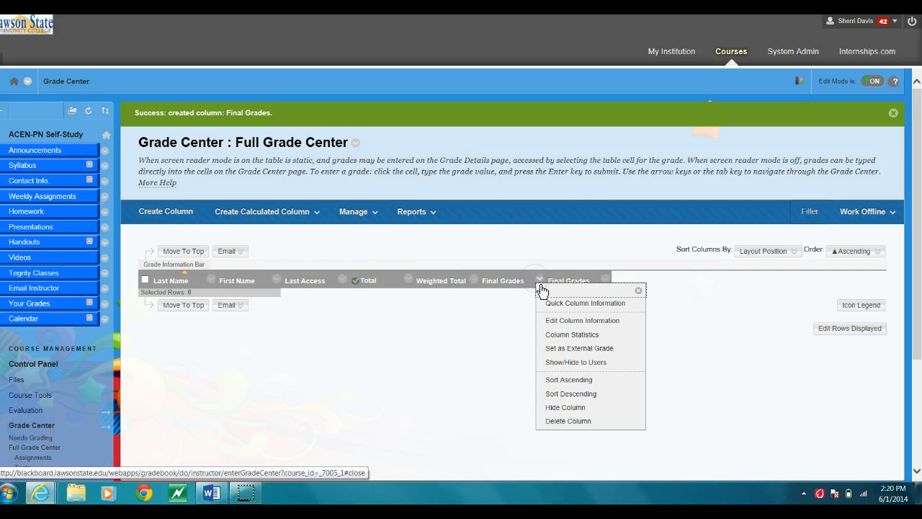
left_click(553, 421)
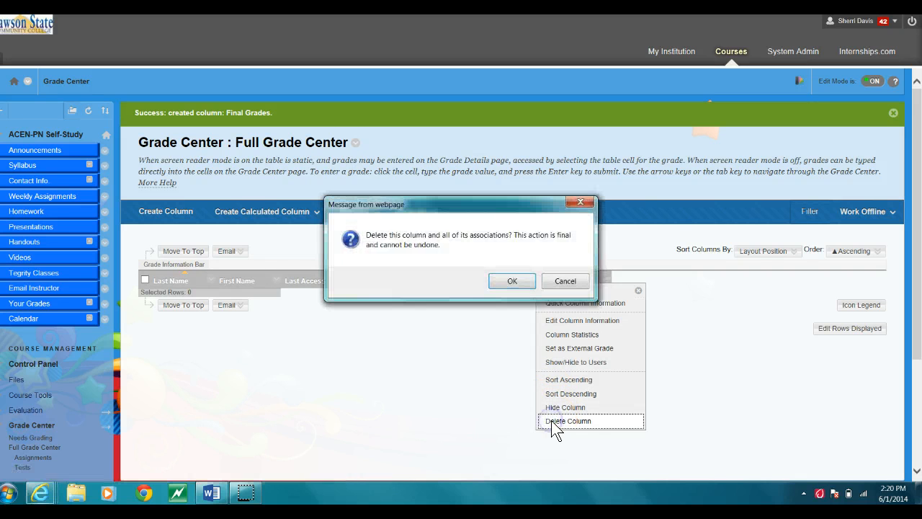
left_click(513, 281)
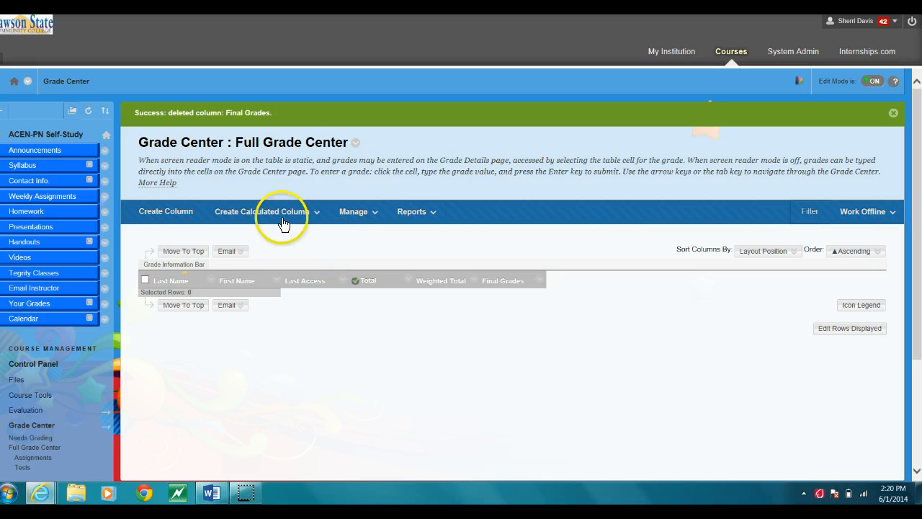
Step: Start a new regular grade column and name it Test 1 (Fragments)
left_click(166, 212)
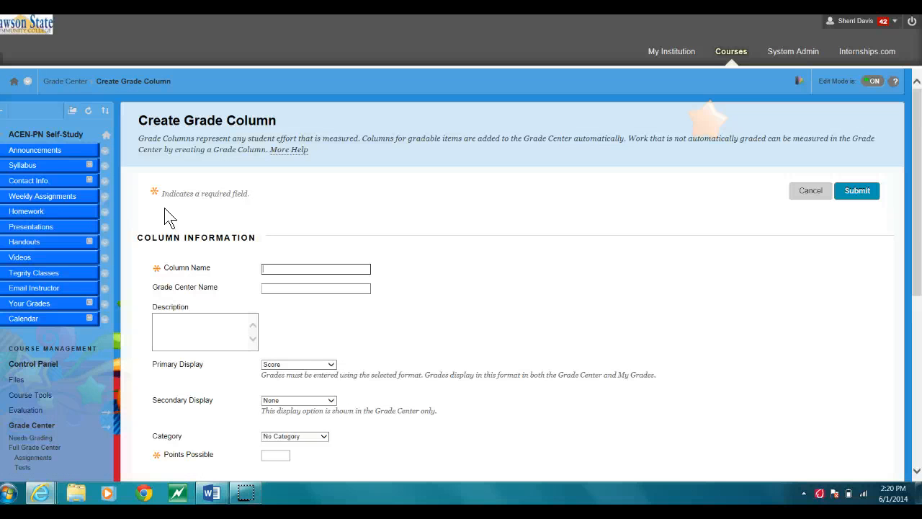
left_click(280, 266)
left_click(274, 268)
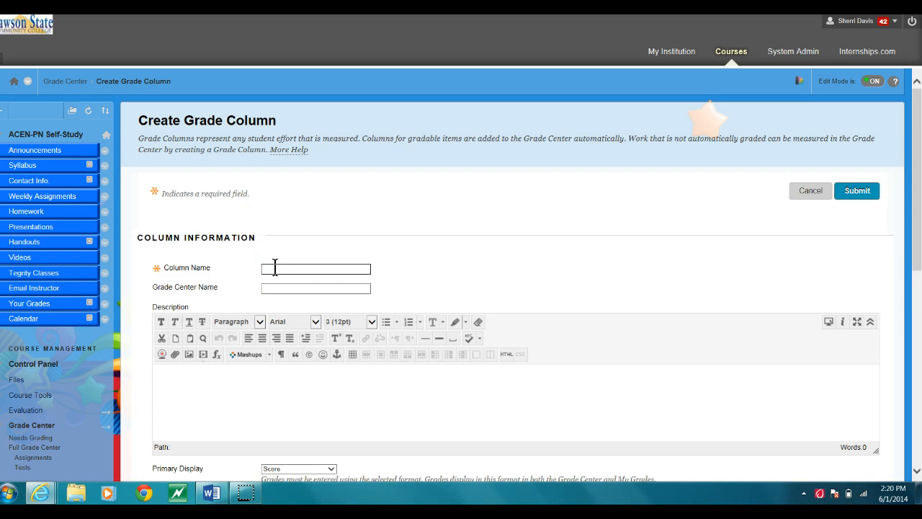
type("Test 1")
type(" 1")
type(" (Fragments")
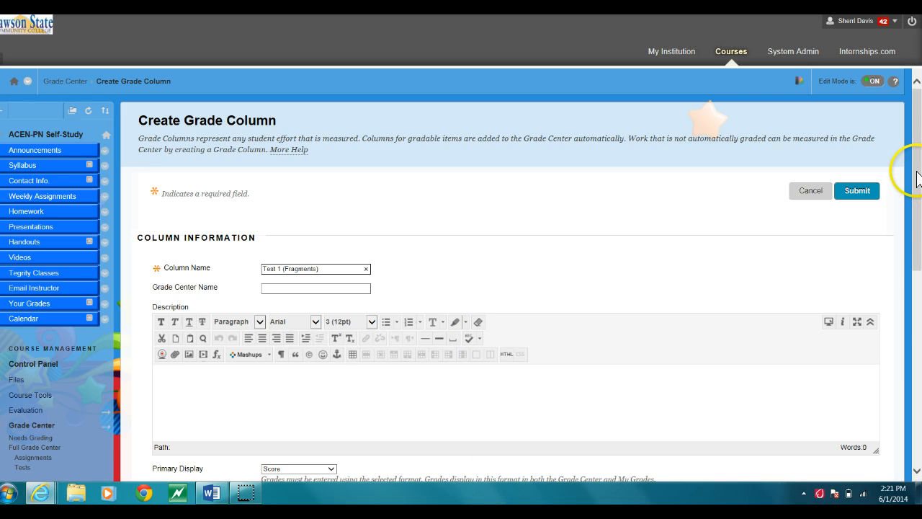
Step: Set the new column's secondary display to Percentage and its category to Test
left_click_drag(915, 176, 917, 288)
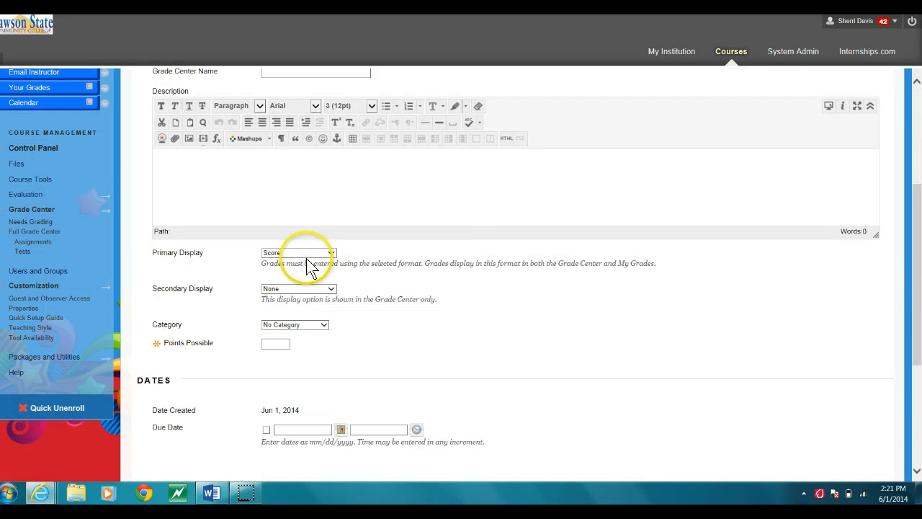
left_click(330, 290)
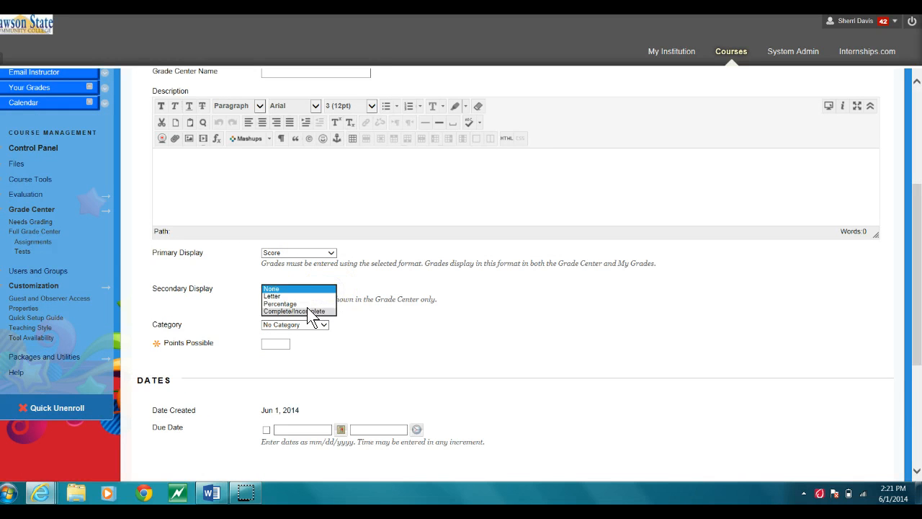
left_click(309, 303)
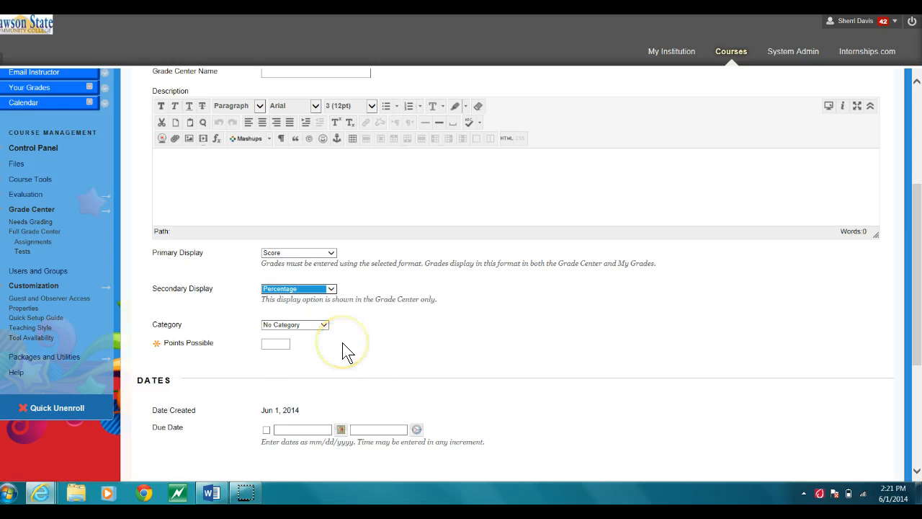
left_click(324, 326)
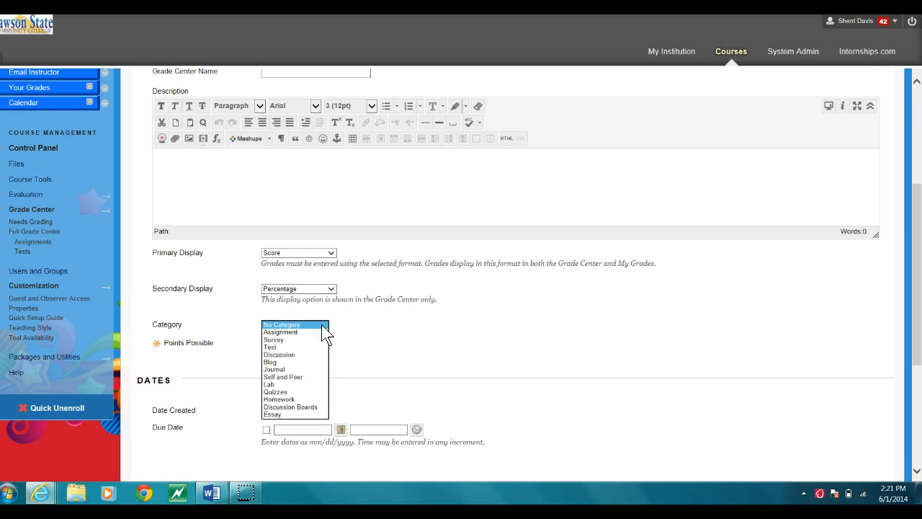
left_click(296, 362)
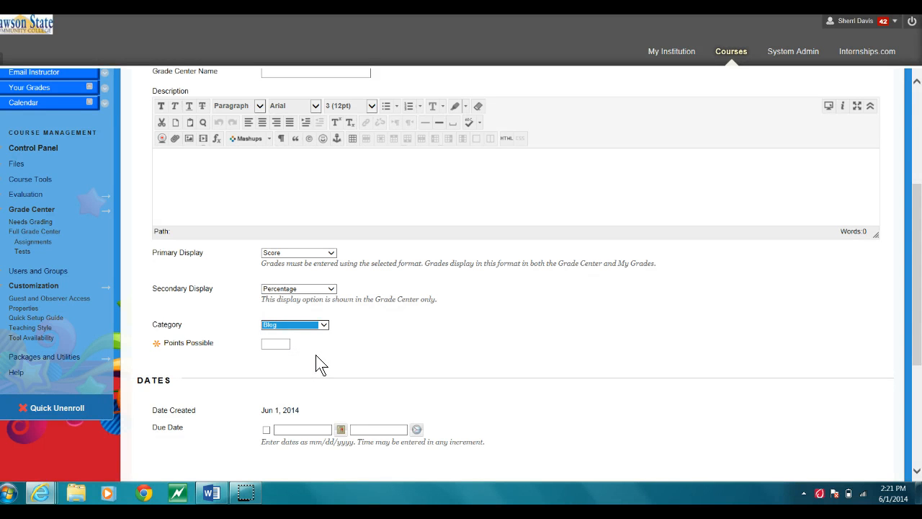
left_click(324, 325)
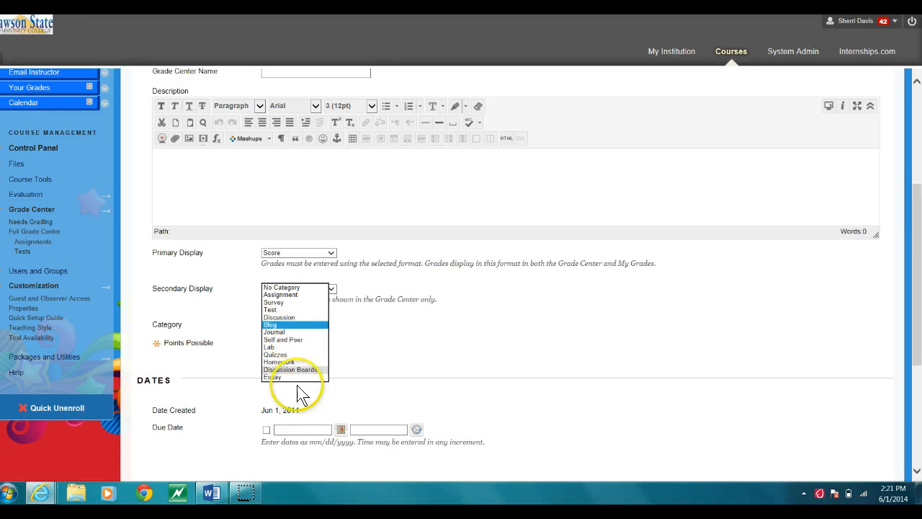
left_click(283, 309)
left_click(325, 354)
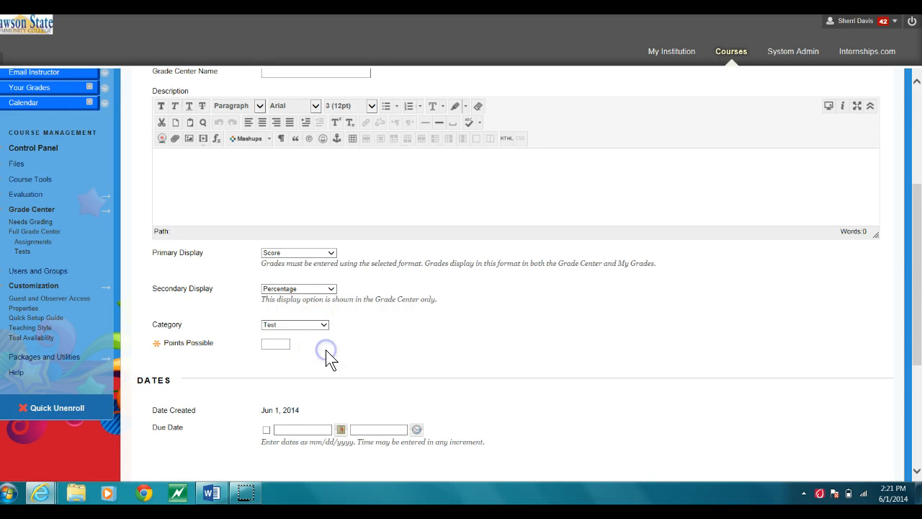
Step: Set the points possible to 100 and submit the new grade column
left_click(274, 343)
type("100")
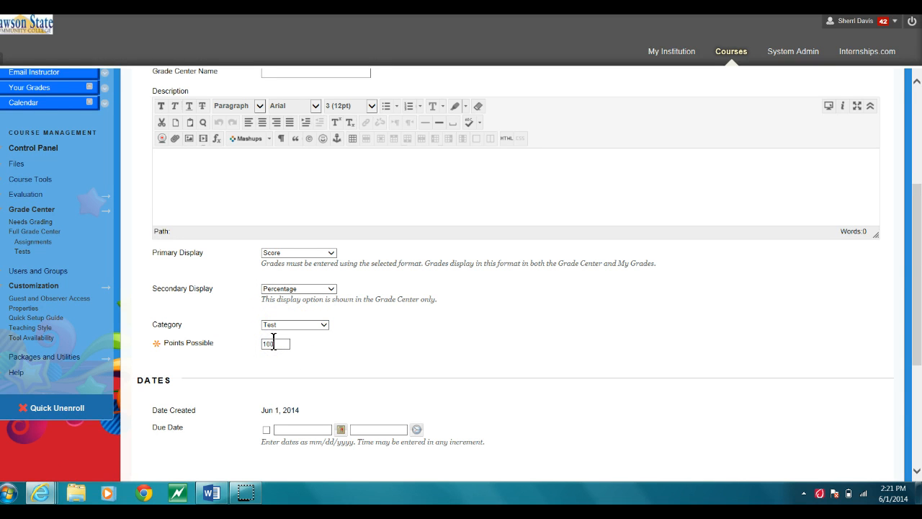
left_click_drag(918, 248, 915, 381)
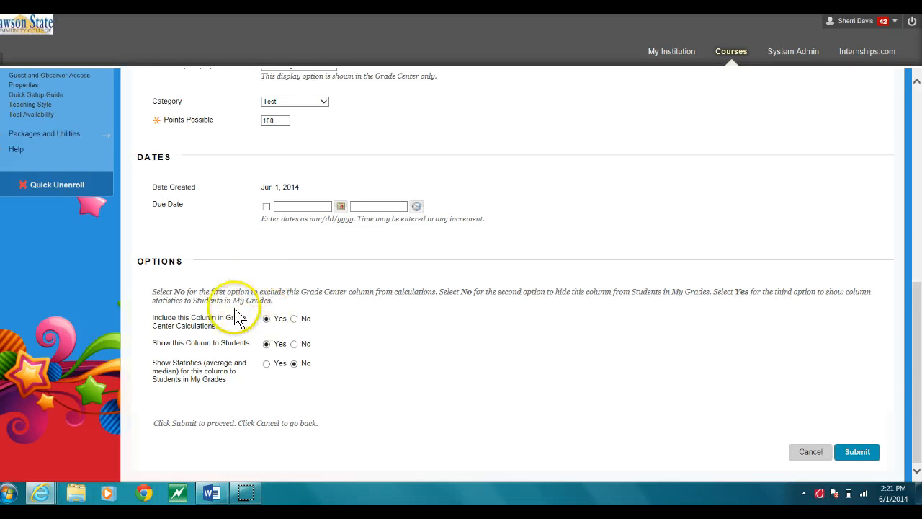
left_click(862, 454)
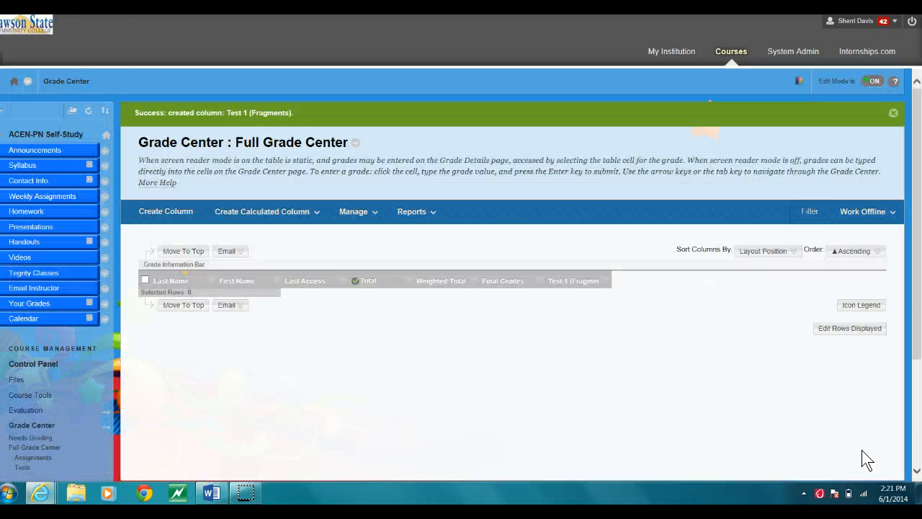
mouse_move(572, 287)
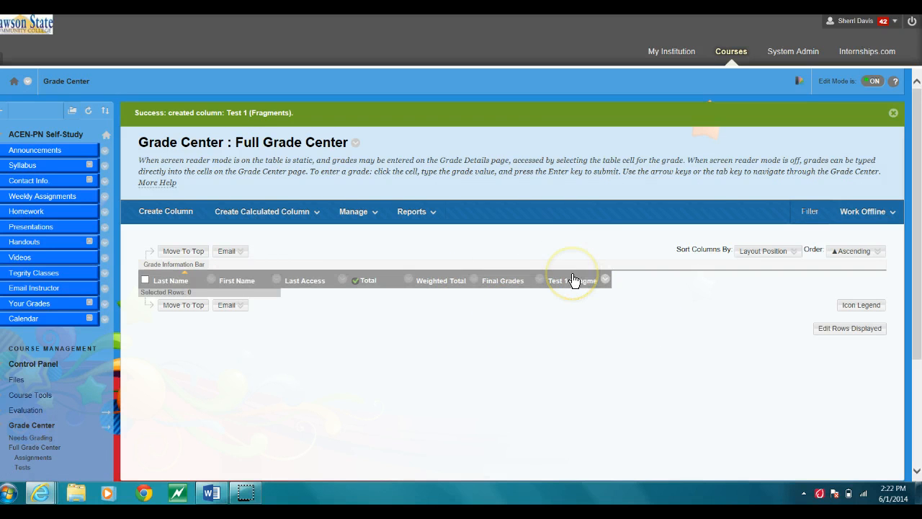
left_click(362, 216)
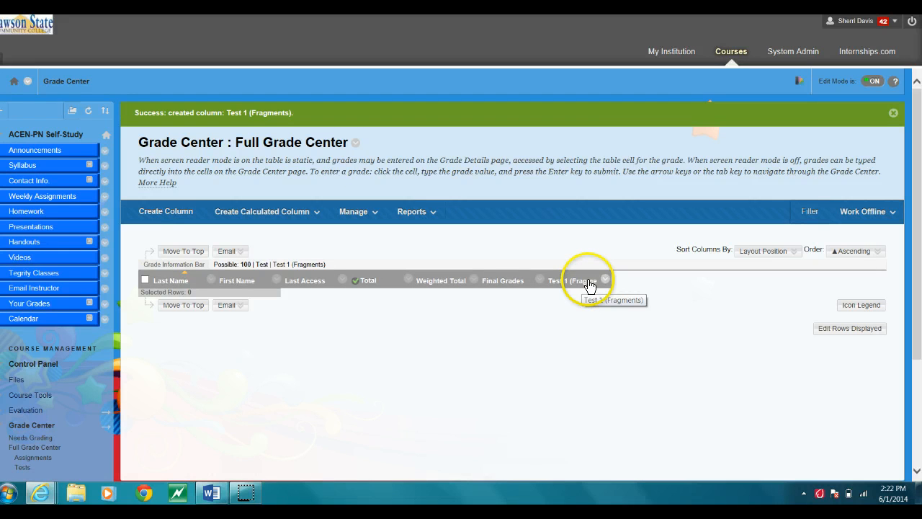
Step: Start a new regular grade column and name it HMWK: (Commas)
left_click(166, 214)
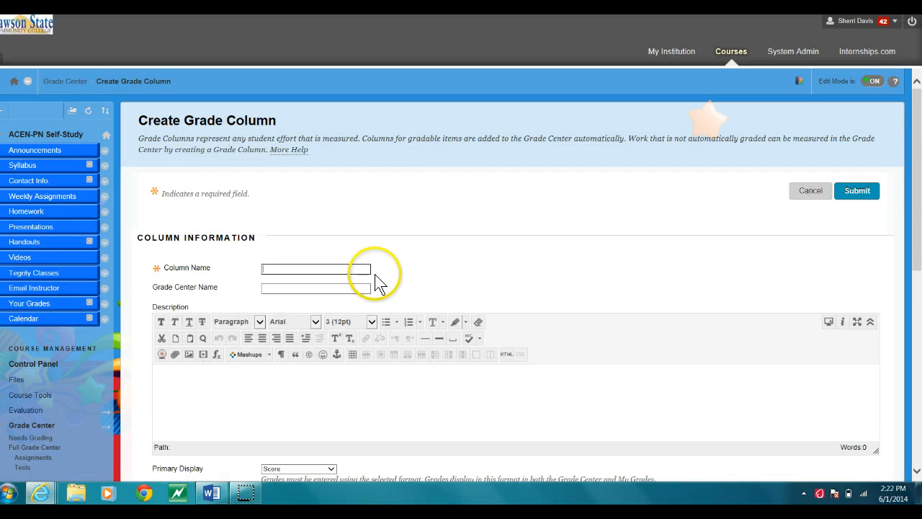
left_click(294, 267)
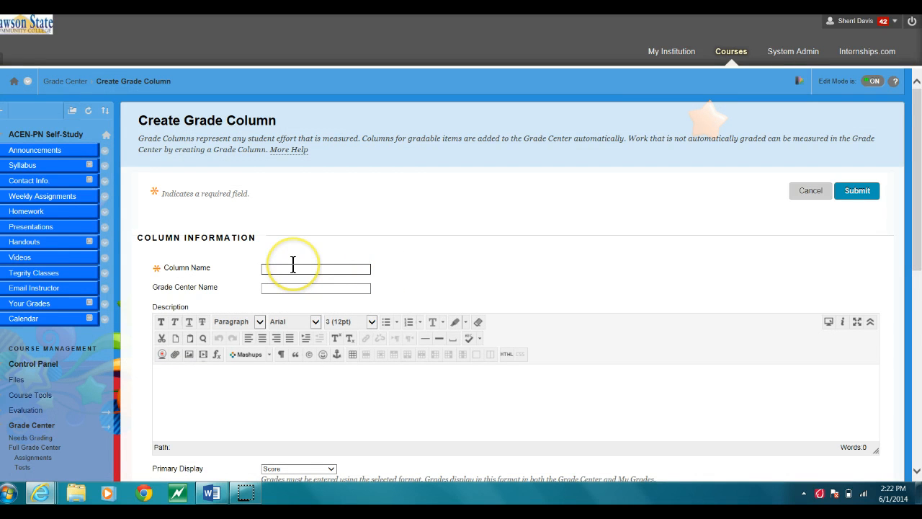
type("Homewo")
key("BackSpace")
key("BackSpace")
key("BackSpace")
key("BackSpace")
key("BackSpace")
key("BackSpace")
key("BackSpace")
type("HMWK: (")
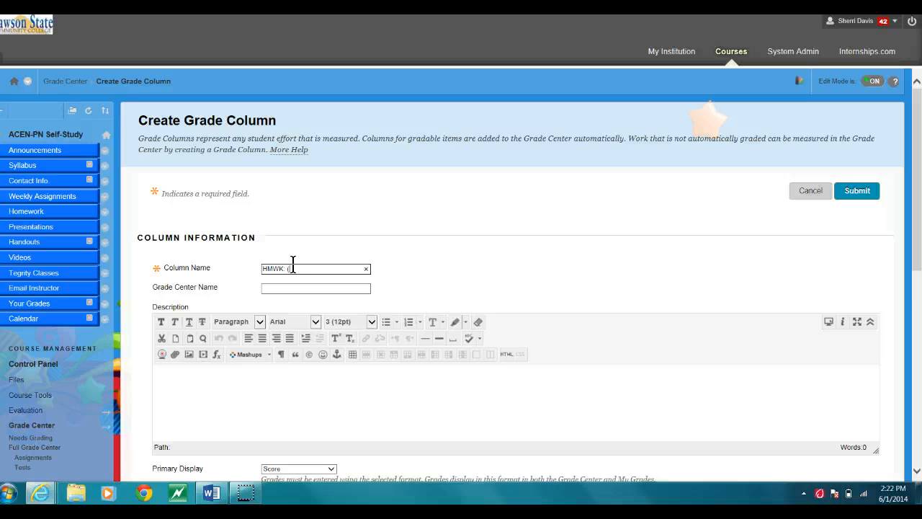
type("Commas")
Step: Set the homework column's secondary display to Percentage and its category to Homework
left_click_drag(919, 206, 916, 258)
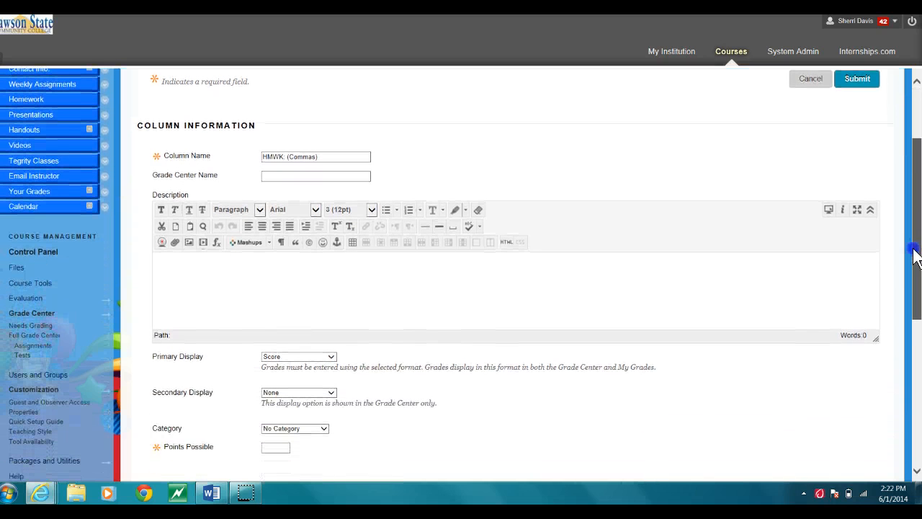
left_click(331, 393)
left_click(310, 405)
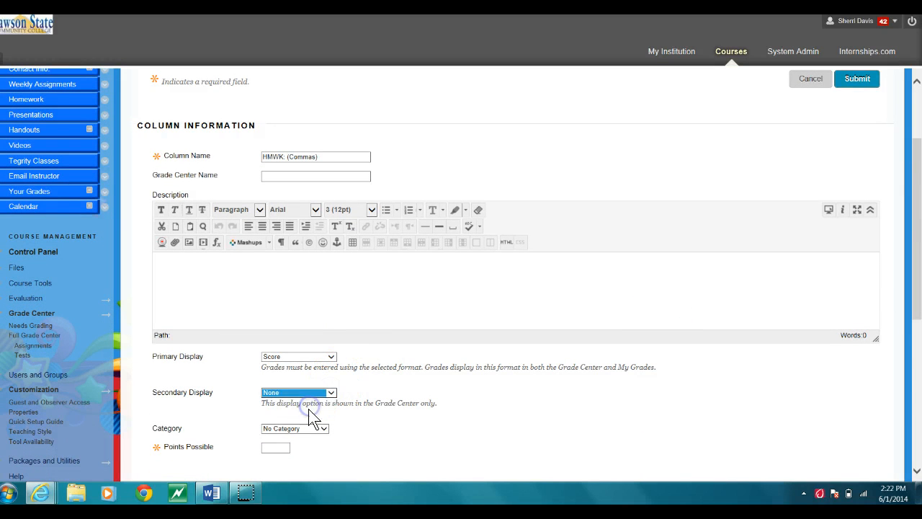
left_click_drag(310, 407, 420, 388)
left_click_drag(916, 180, 917, 243)
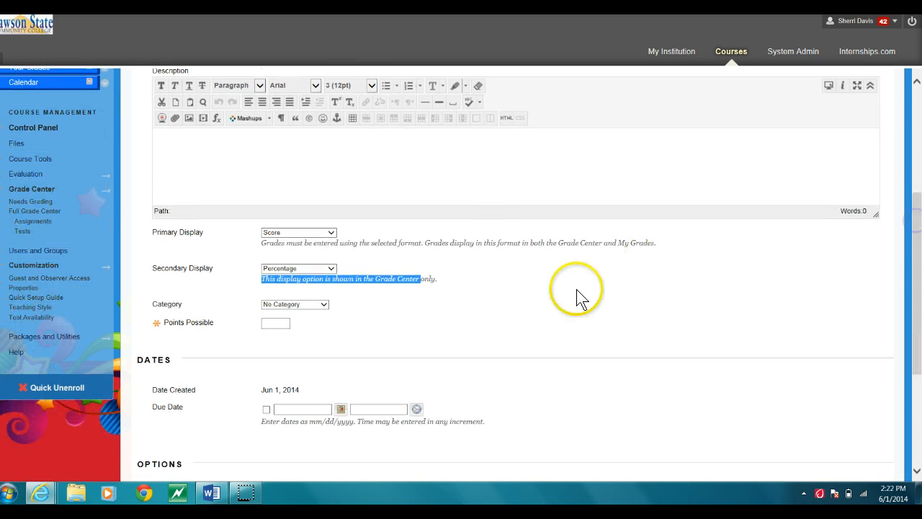
left_click(323, 300)
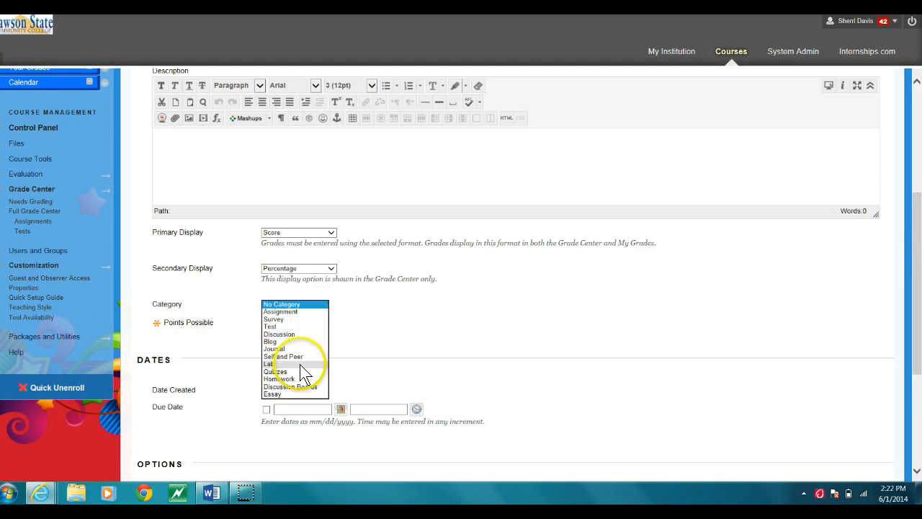
left_click(304, 379)
left_click(321, 330)
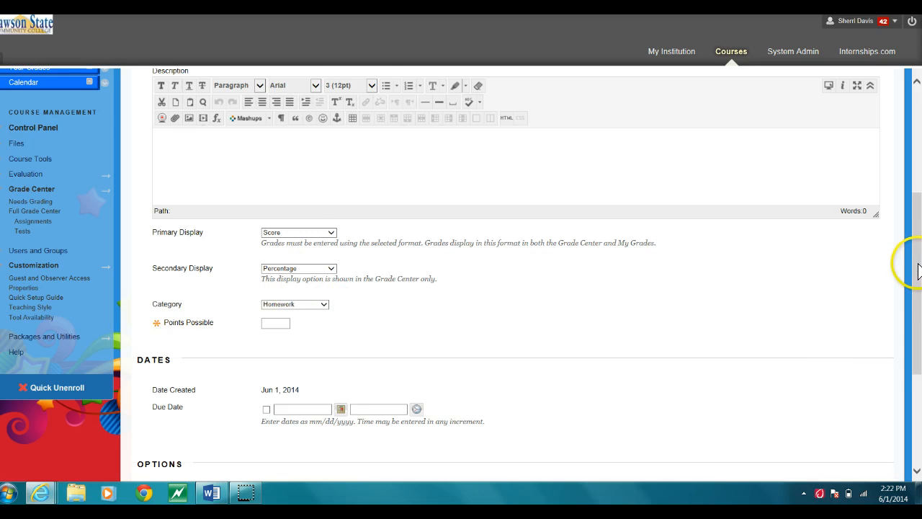
Step: Set the homework column's points possible to 25 and submit the new grade column
left_click_drag(918, 270, 909, 357)
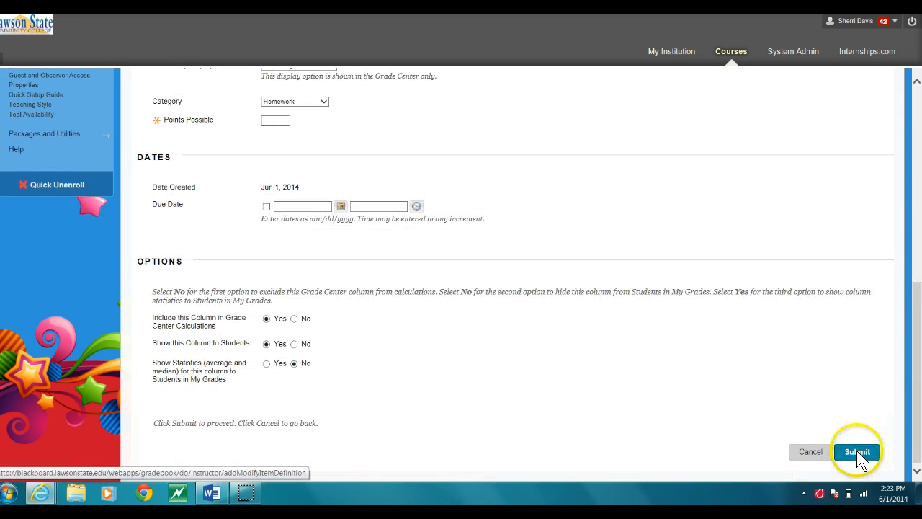
left_click(858, 453)
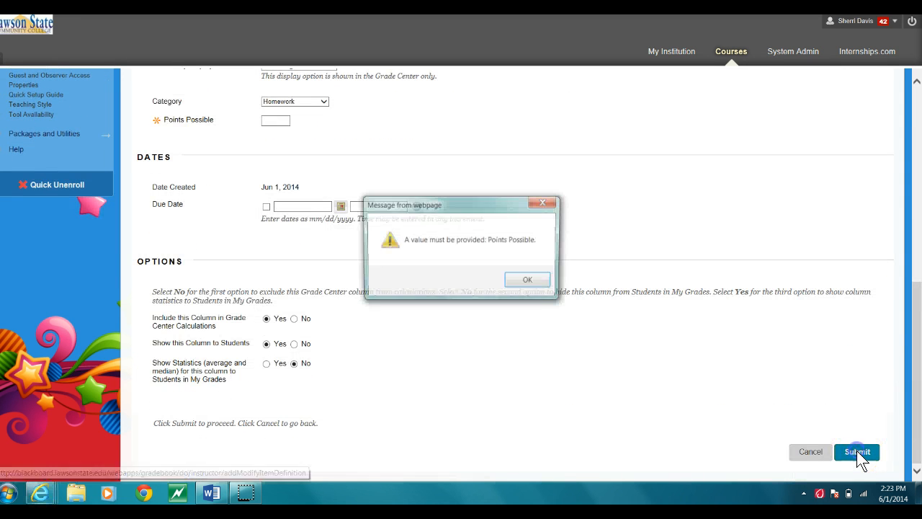
left_click(529, 281)
left_click(268, 120)
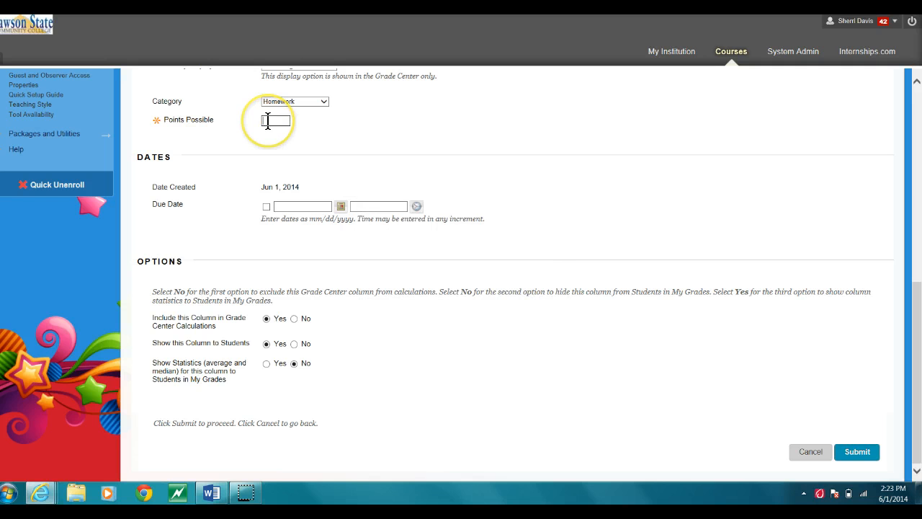
type("20")
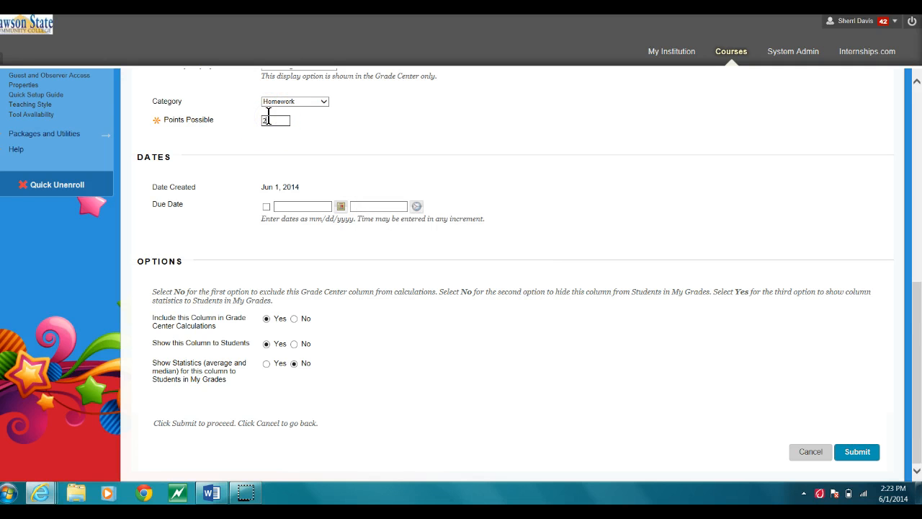
left_click(441, 298)
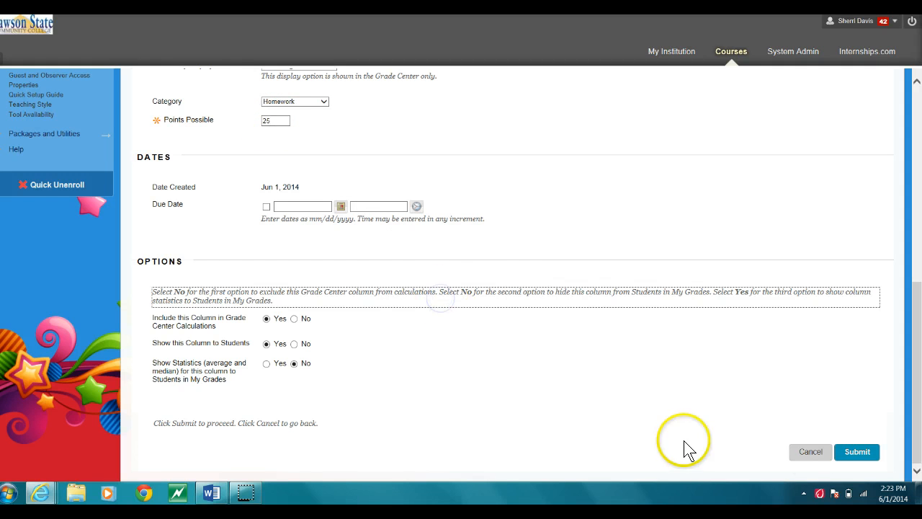
left_click(852, 454)
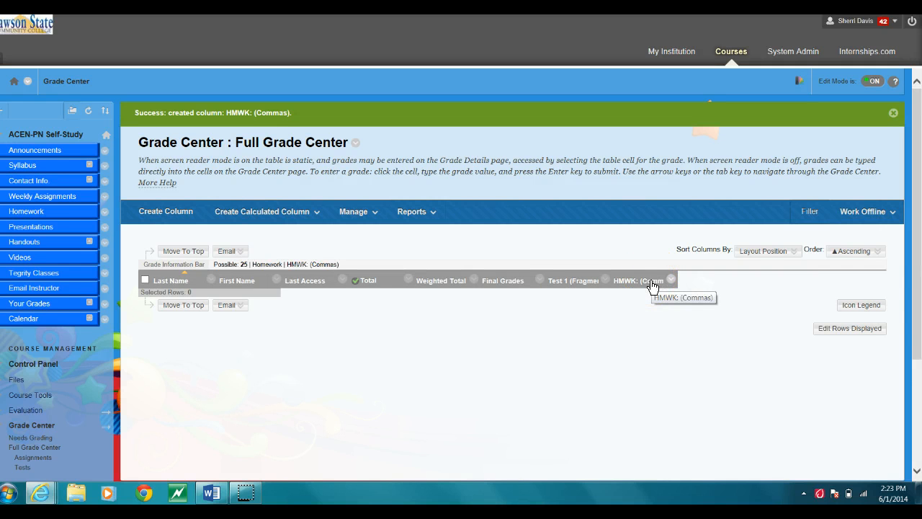
Step: Start another regular grade column and name it Discussion Bd (Essay Writing Tips)
left_click(263, 212)
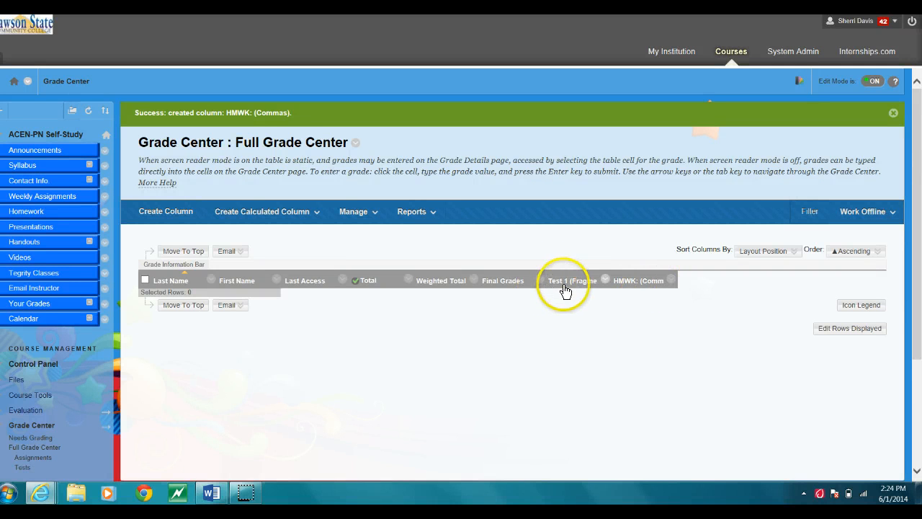
left_click(152, 214)
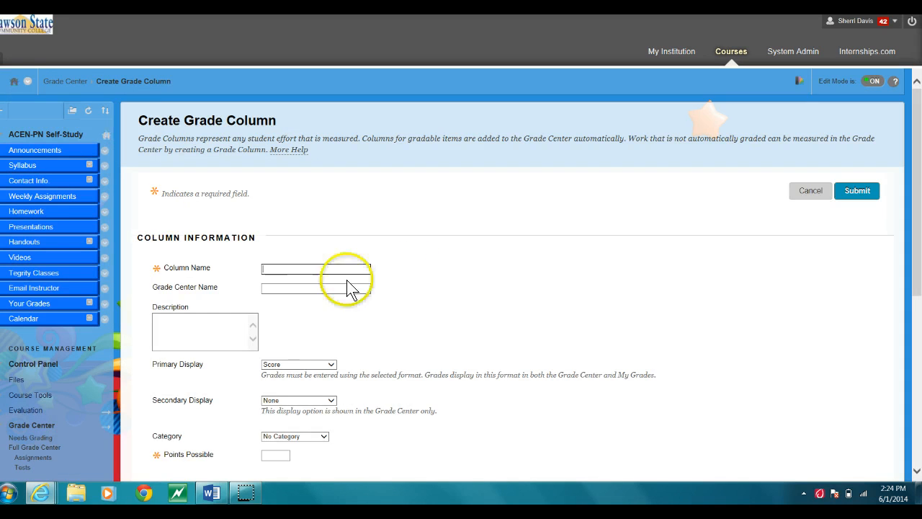
left_click(319, 267)
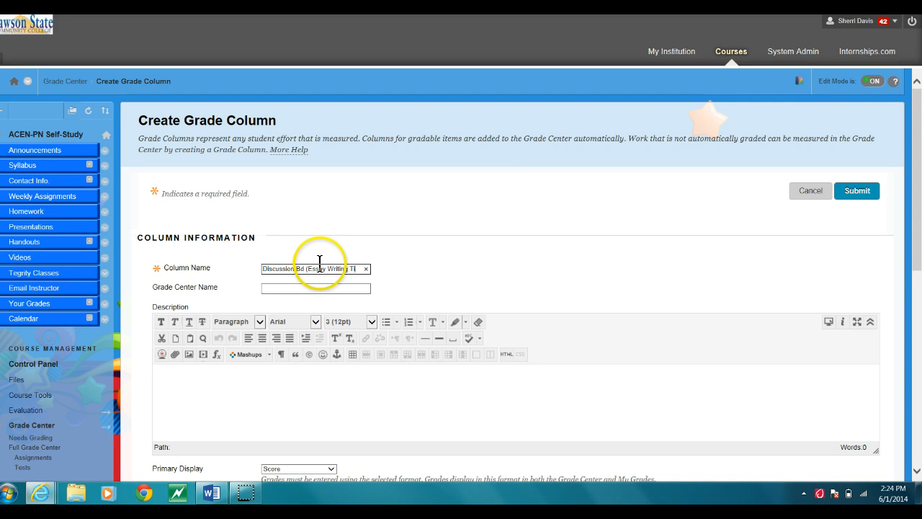
type("ps)")
left_click(917, 248)
key("ctrl+a")
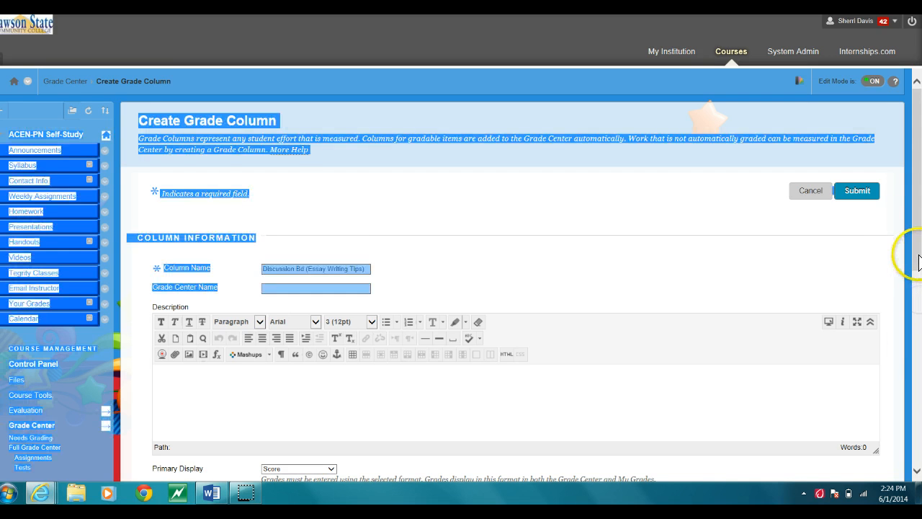
left_click(710, 296)
Step: Set the discussion column's secondary display to Percentage
left_click_drag(916, 215, 911, 315)
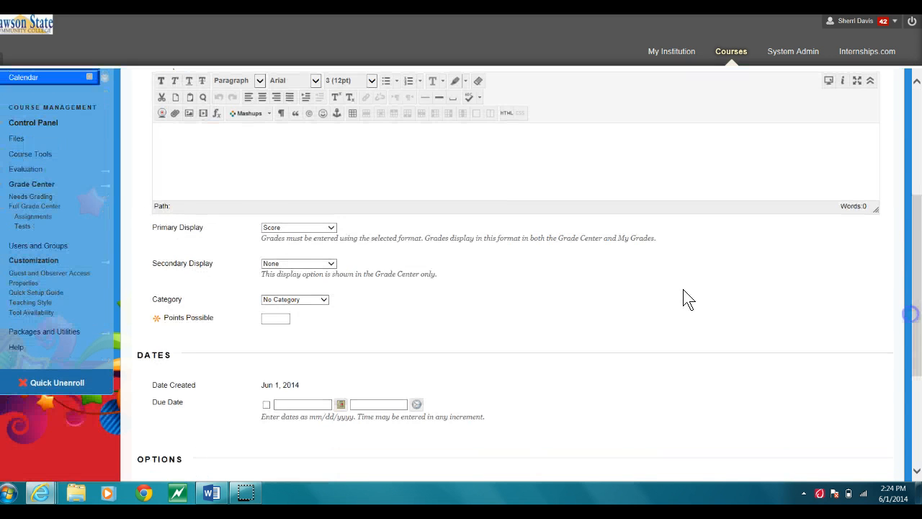
left_click(330, 265)
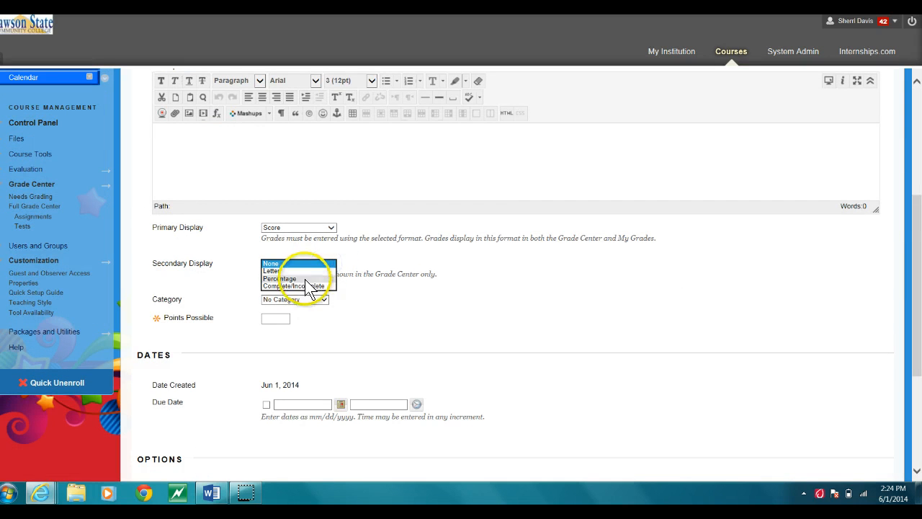
left_click(306, 280)
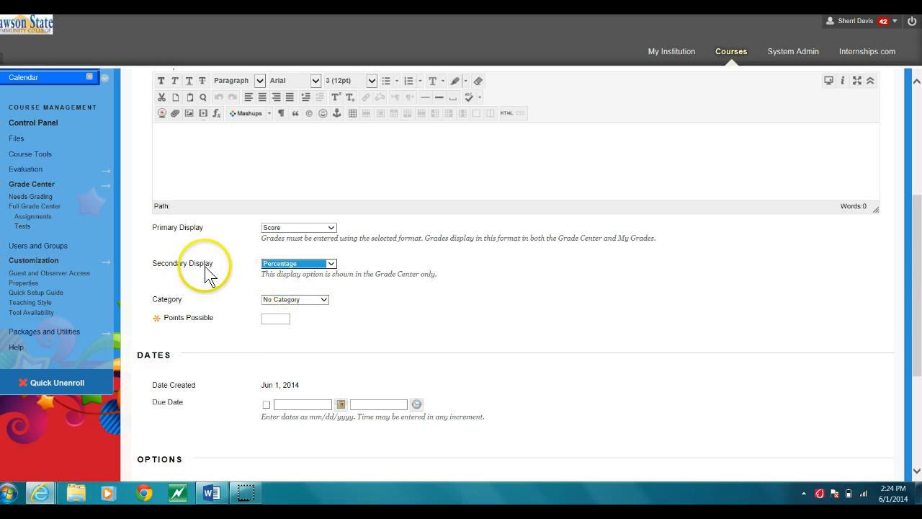
left_click(324, 299)
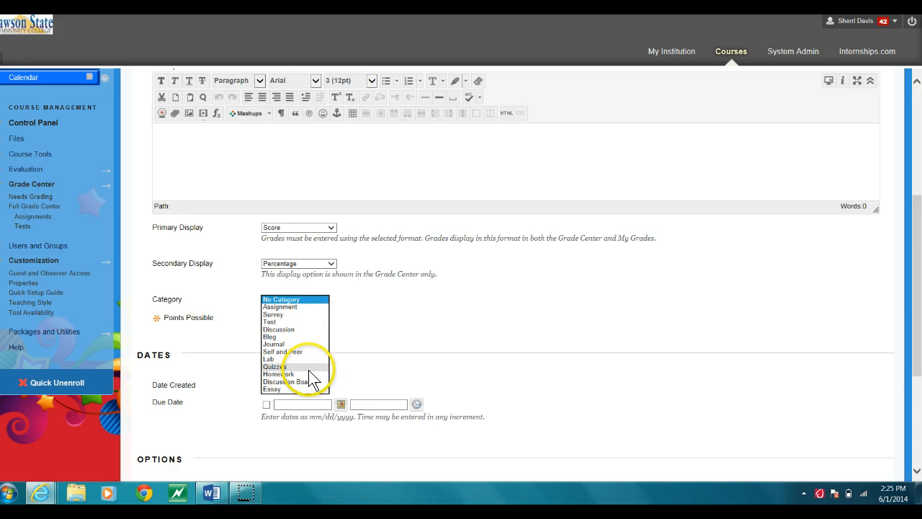
left_click(287, 322)
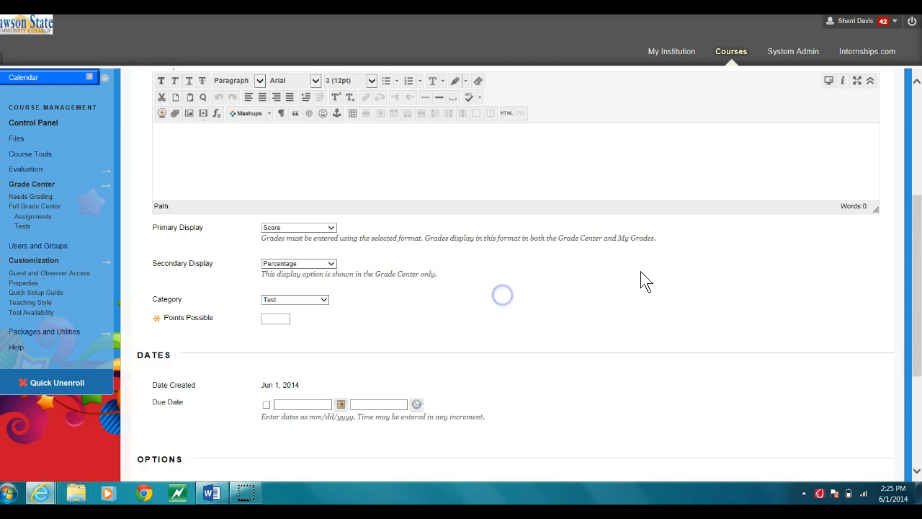
left_click_drag(913, 324, 919, 274)
scroll(920, 273, "down", 1)
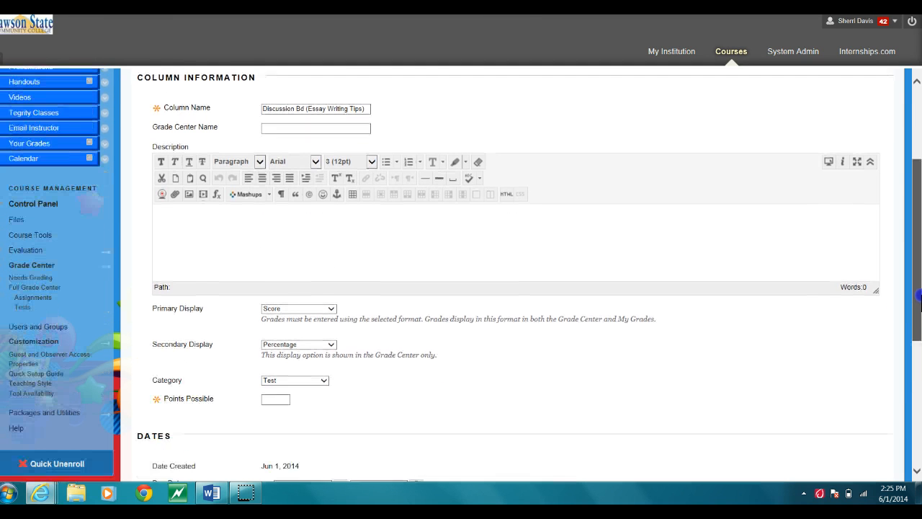
left_click(325, 369)
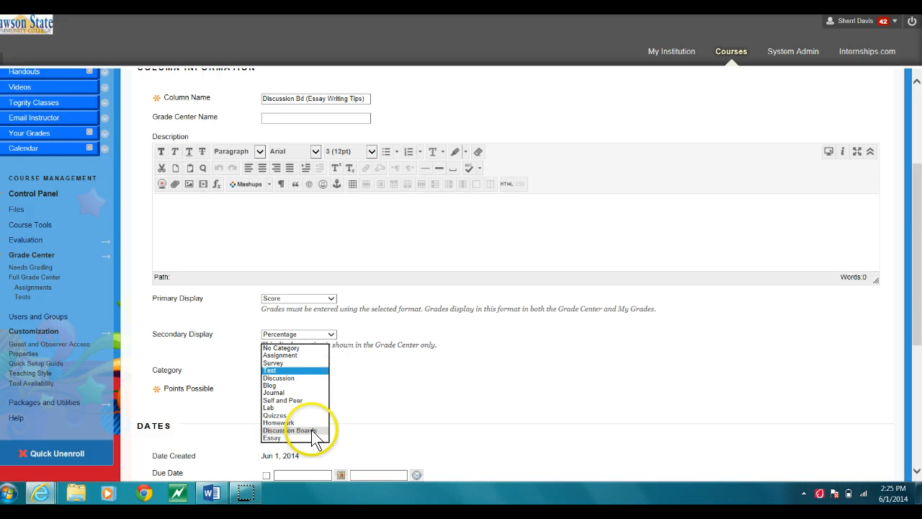
left_click(278, 380)
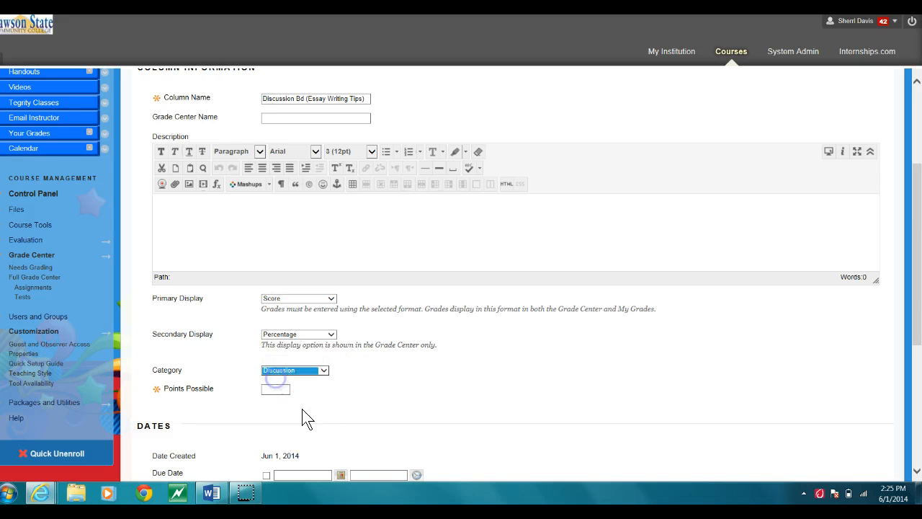
Step: Assign the column to the Discussion Boards category with 25 points possible and submit it
left_click(325, 372)
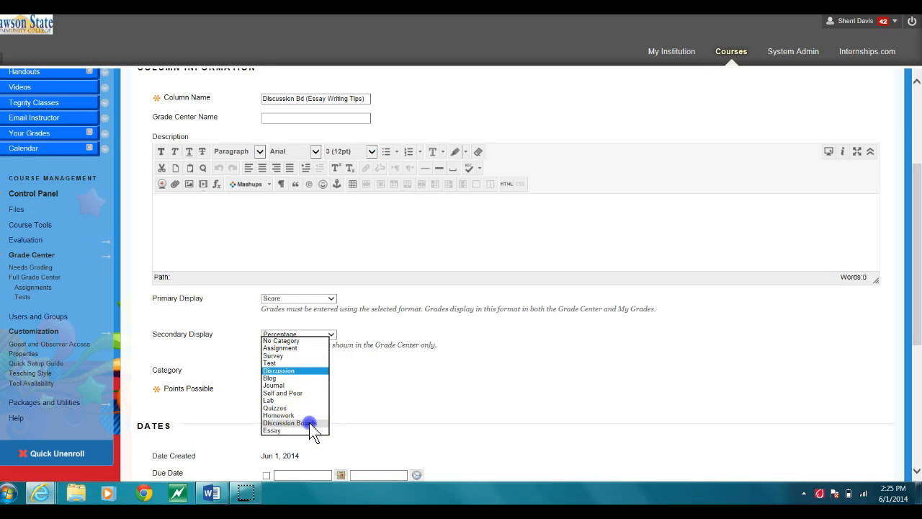
left_click(310, 423)
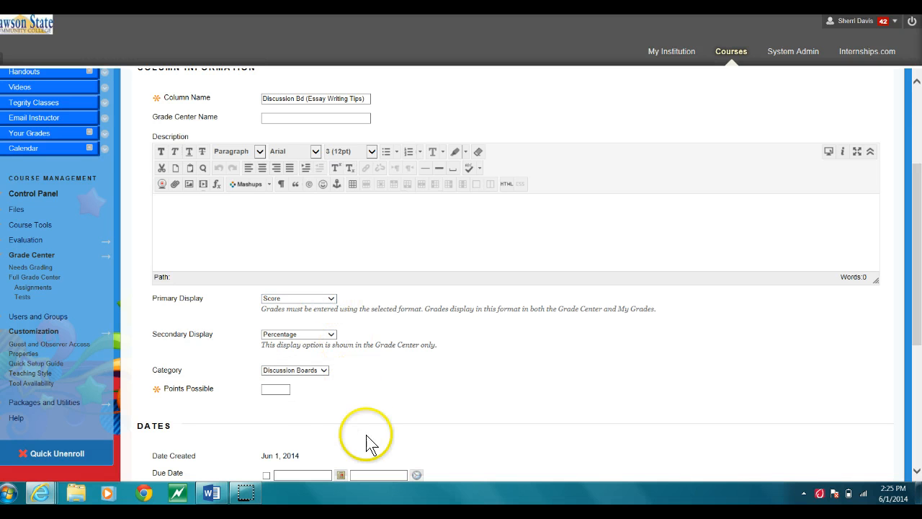
left_click(280, 389)
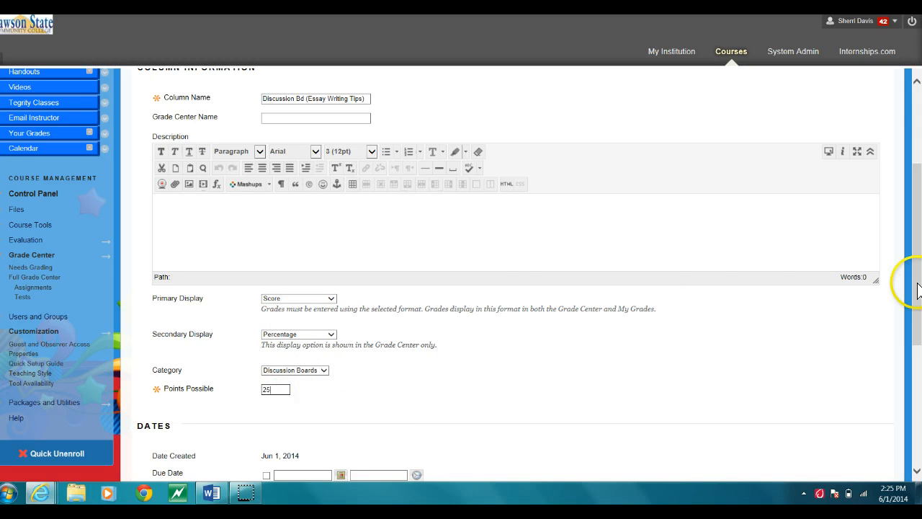
left_click_drag(916, 278, 917, 427)
left_click(855, 452)
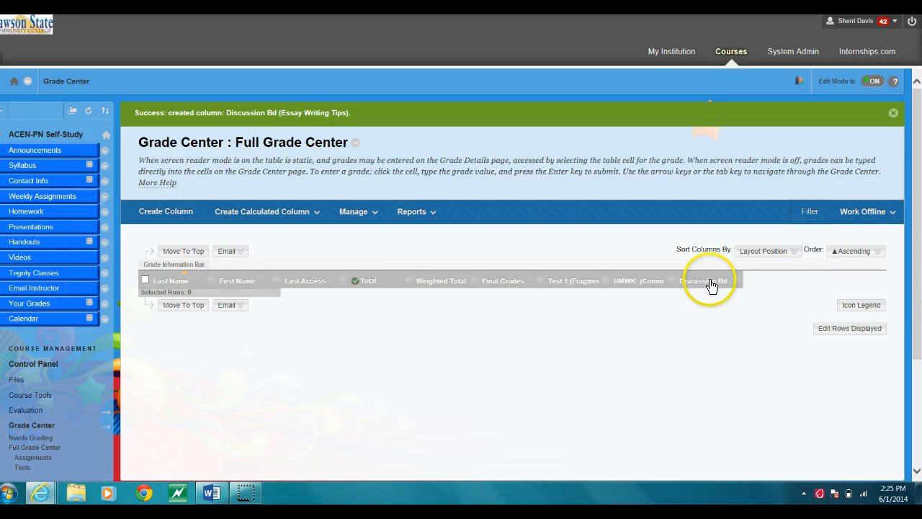
Step: In Column Organization, reorder the ungraded-period columns so HMWK: (Commas), Discussion Bd (Essay Writing Tips) and Test 1 (Fragments) precede the Total column
mouse_move(711, 284)
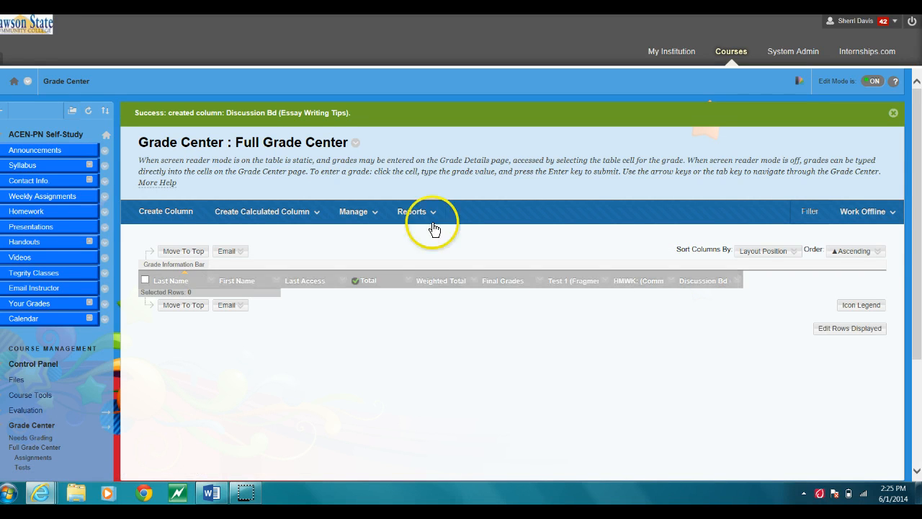
left_click(354, 213)
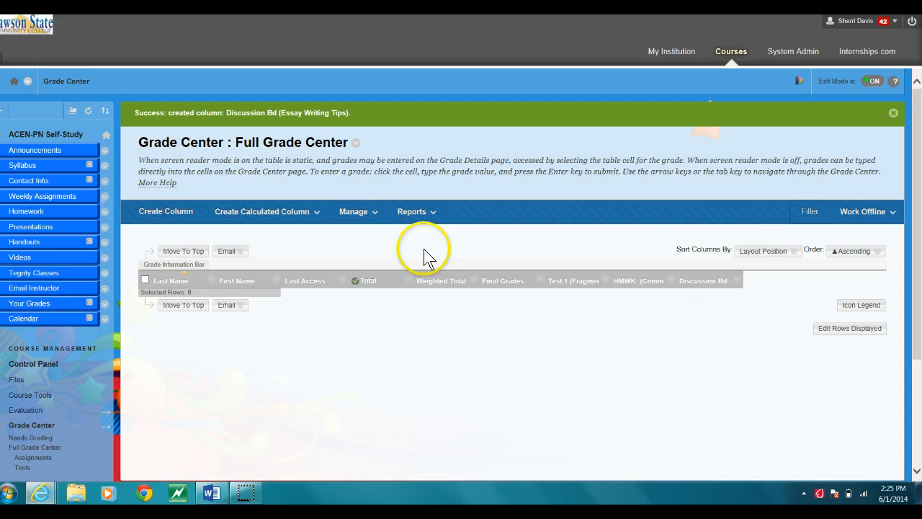
left_click(357, 216)
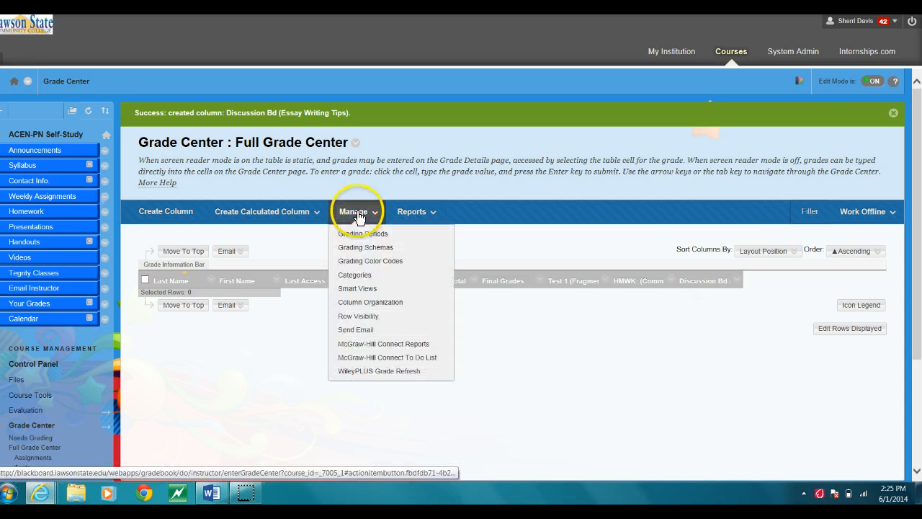
left_click(349, 303)
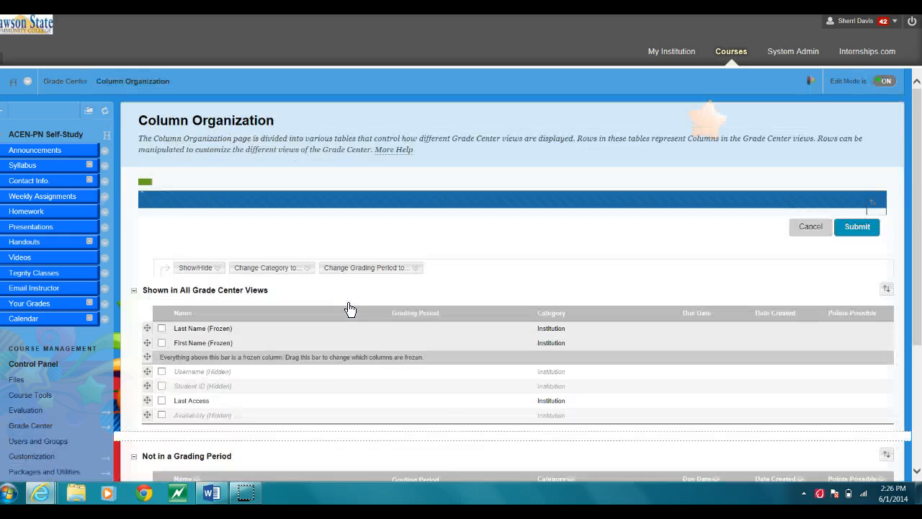
left_click_drag(916, 155, 908, 289)
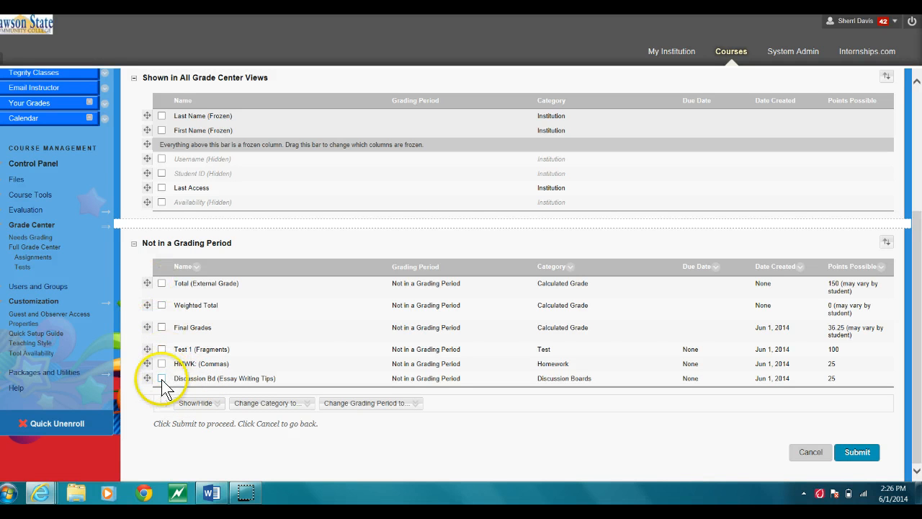
left_click_drag(147, 349, 149, 280)
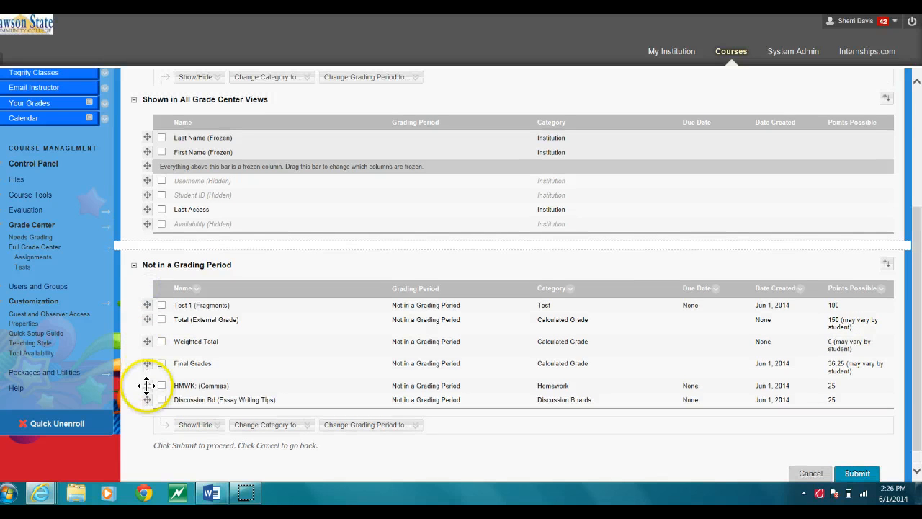
left_click_drag(145, 385, 149, 290)
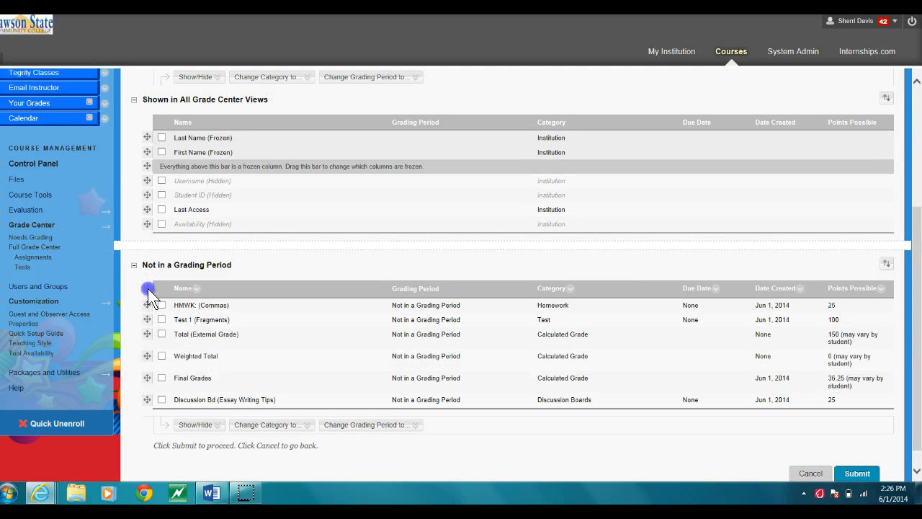
left_click_drag(146, 399, 152, 326)
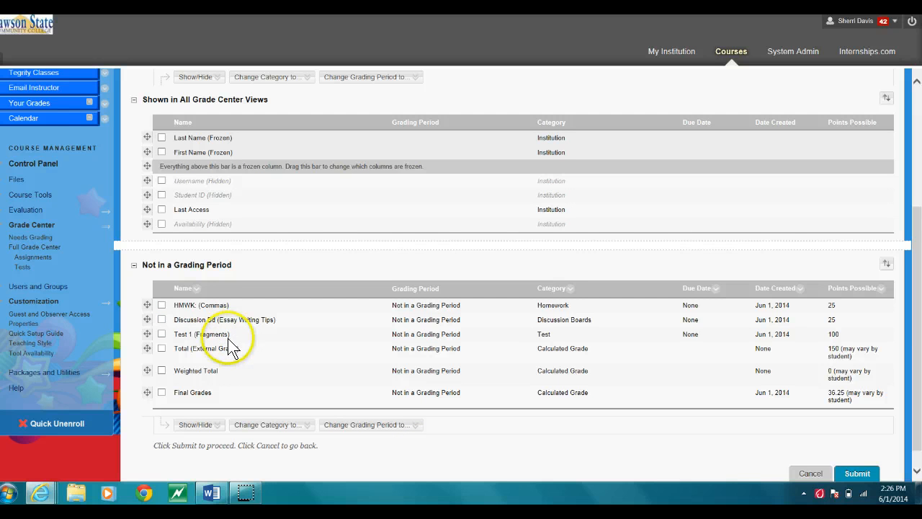
Step: Hide the Total (External Grade) column and submit the column organization
left_click(162, 348)
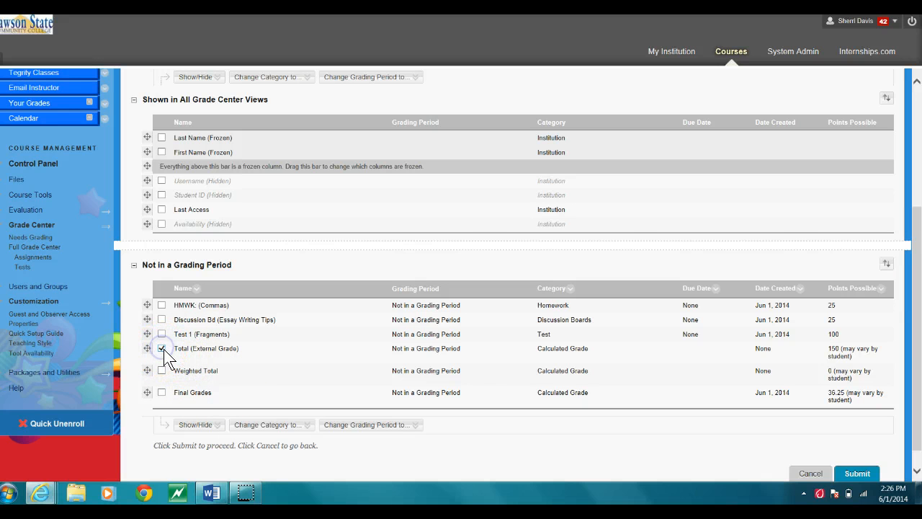
left_click(218, 426)
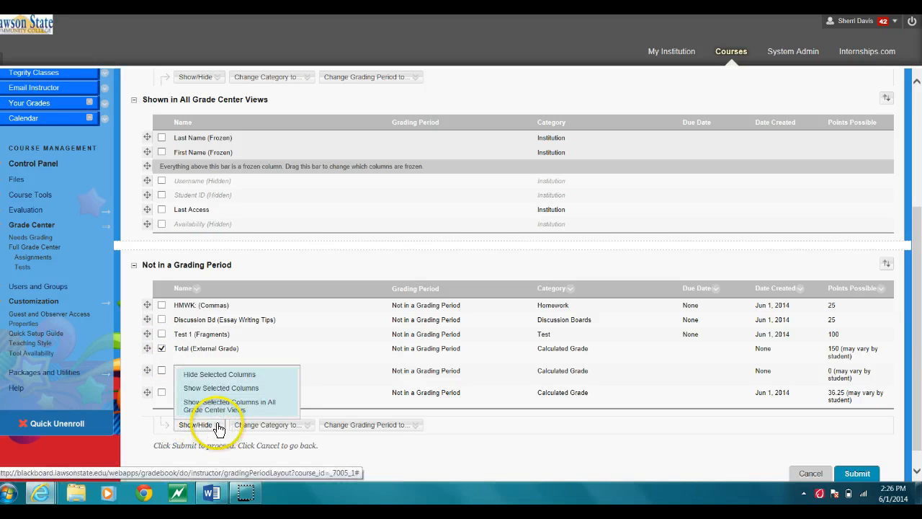
left_click(215, 375)
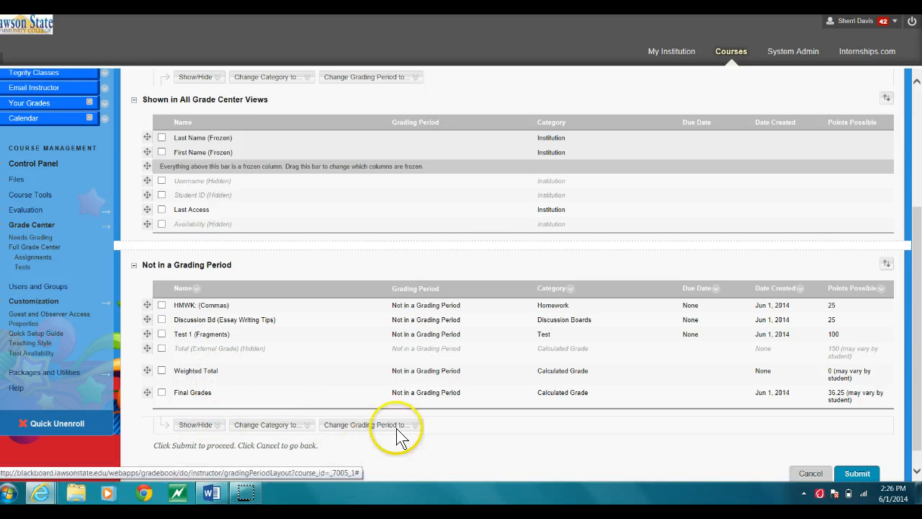
left_click(862, 476)
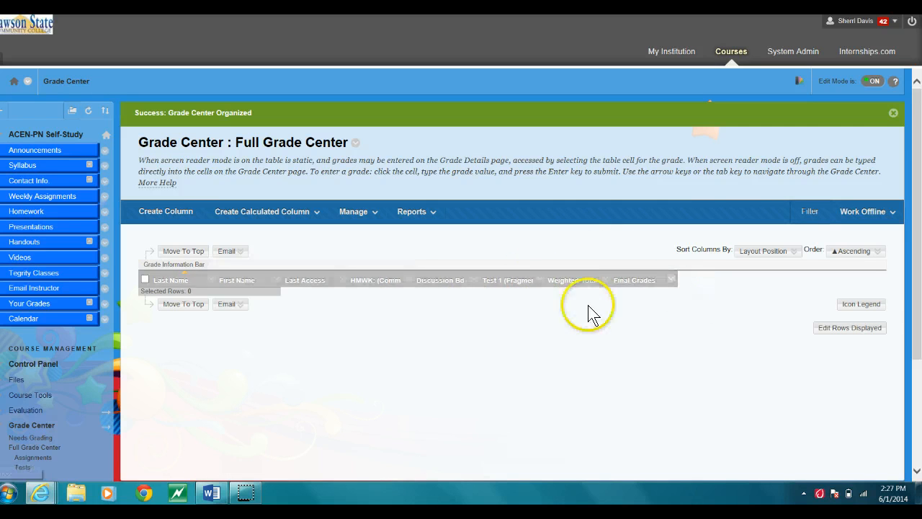
Step: Edit the Final Grades column's information, setting its primary display to Score and secondary display to Percentage
left_click(670, 282)
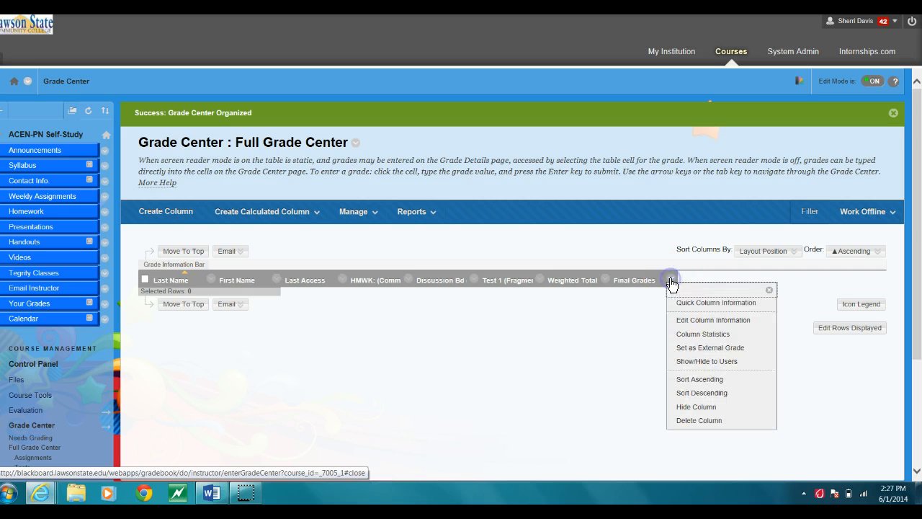
left_click(686, 322)
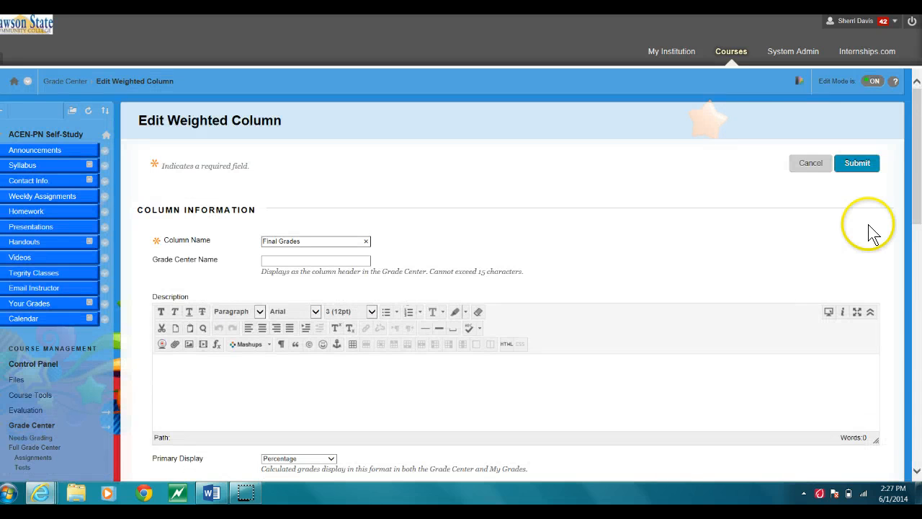
left_click_drag(917, 150, 920, 222)
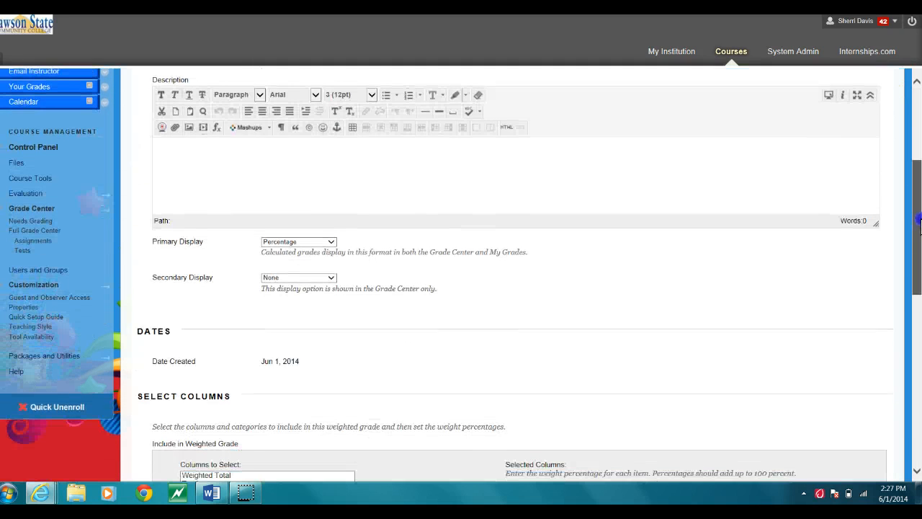
left_click(330, 242)
left_click(292, 216)
left_click(330, 278)
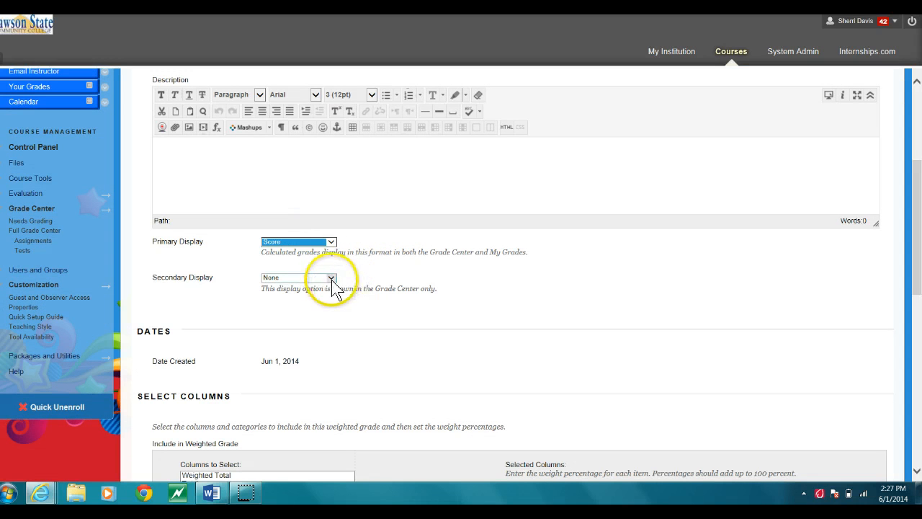
left_click(319, 301)
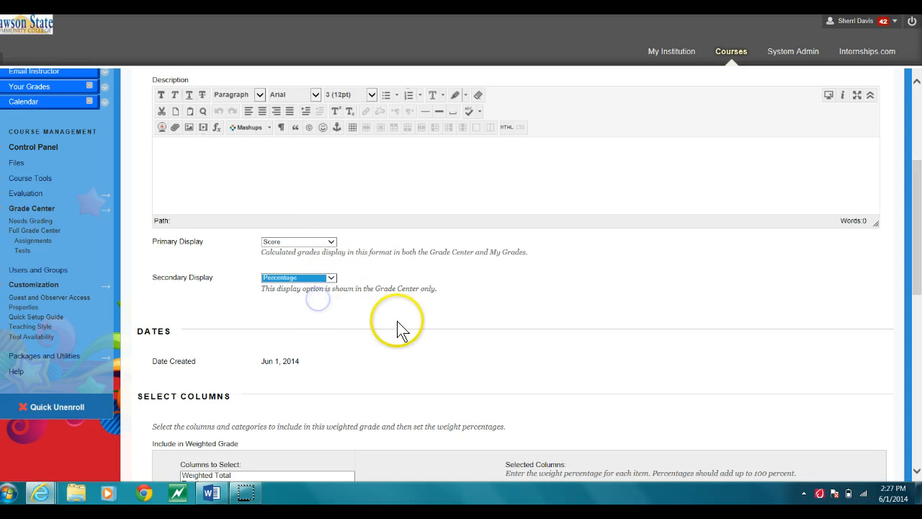
Step: Set the weights in the selected columns to 25% for the Test category and 20% for the Assignment category
left_click_drag(920, 248, 920, 254)
scroll(919, 252, "down", 5)
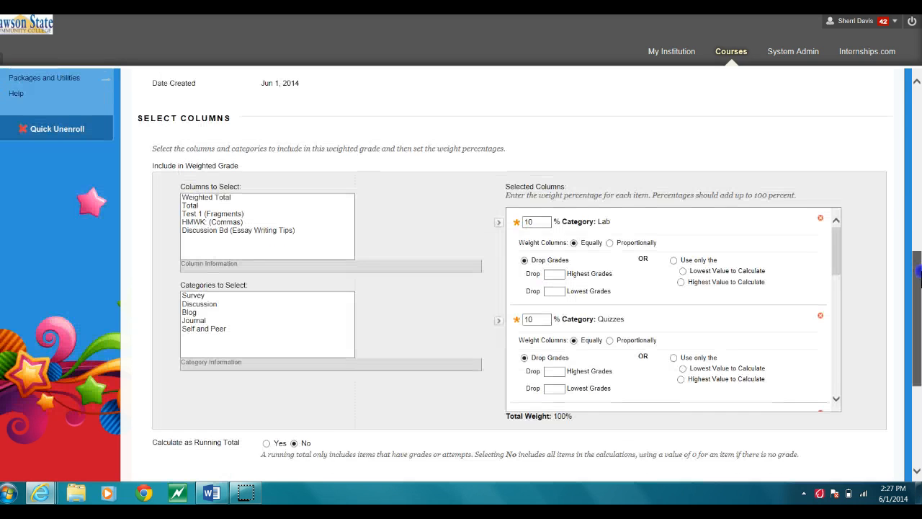
left_click_drag(838, 193, 839, 228)
left_click_drag(839, 236, 852, 338)
mouse_move(920, 310)
left_mouse_down()
mouse_move(920, 365)
mouse_move(918, 322)
left_mouse_up()
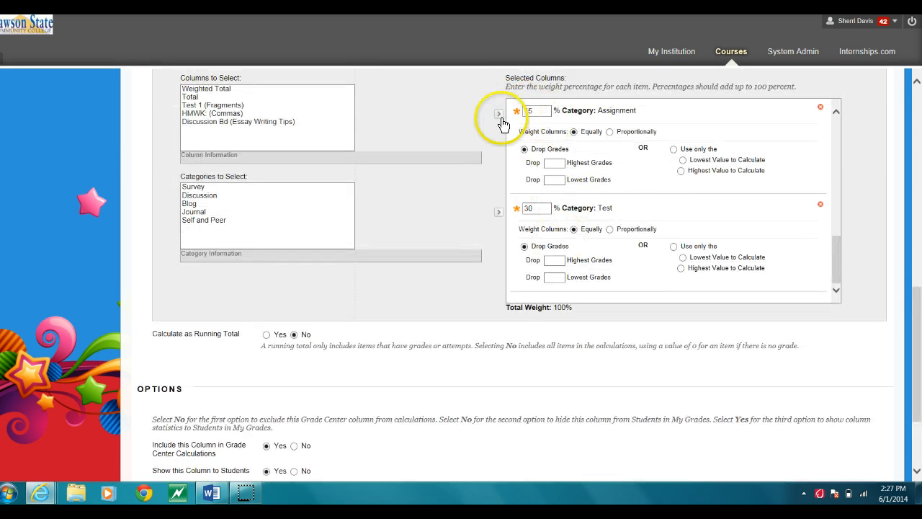
left_click_drag(552, 209, 512, 214)
type("2")
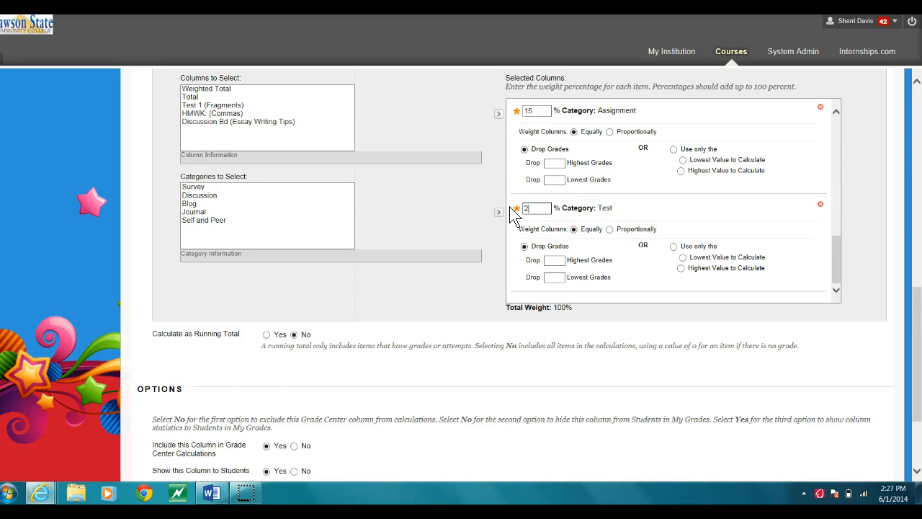
type("5")
left_click_drag(547, 110, 516, 119)
type("20")
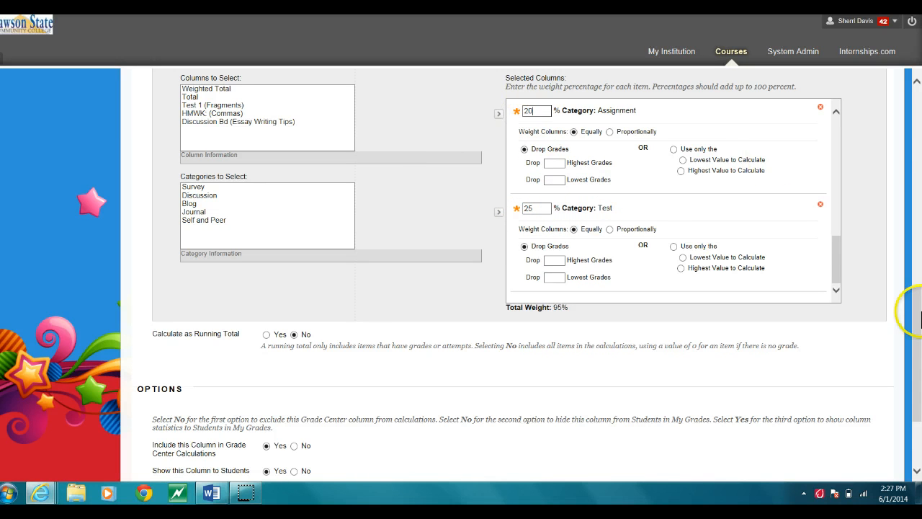
Step: Rename the weighted Final Grades column to Current Avg
left_click_drag(918, 316, 900, 156)
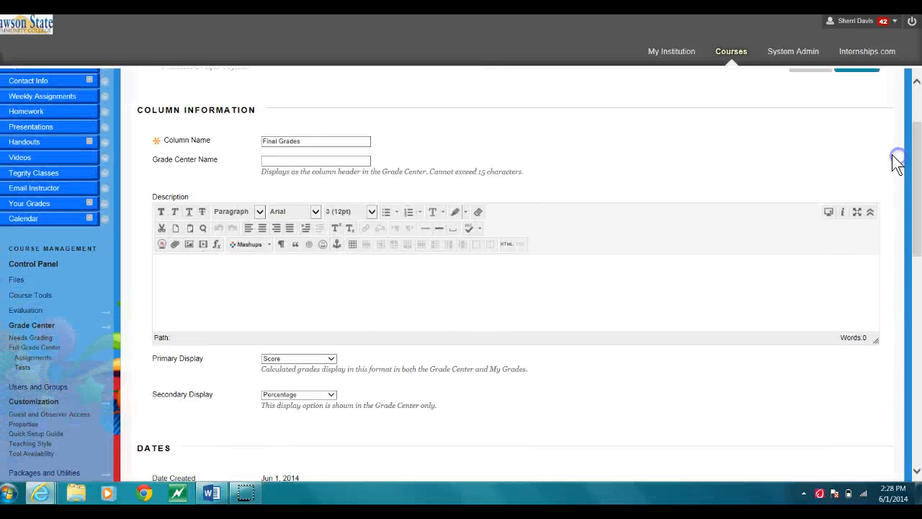
left_click(304, 139)
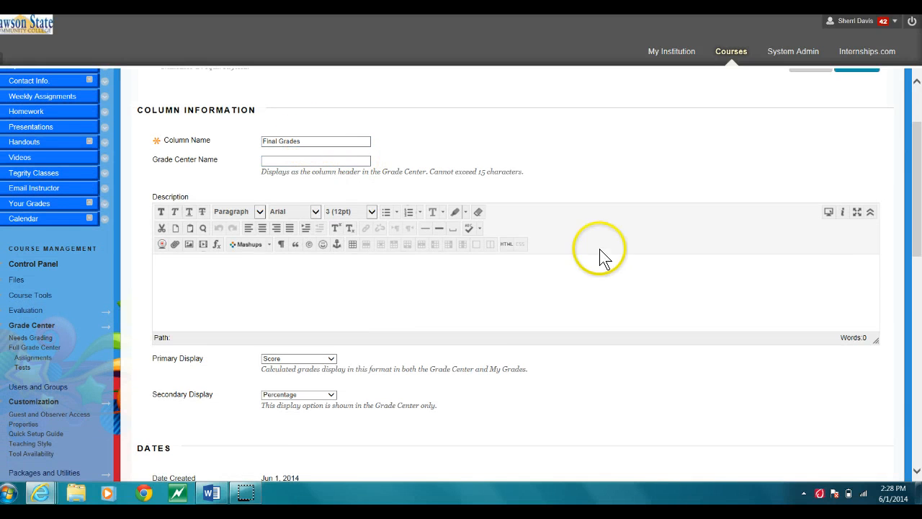
left_click_drag(918, 257, 918, 243)
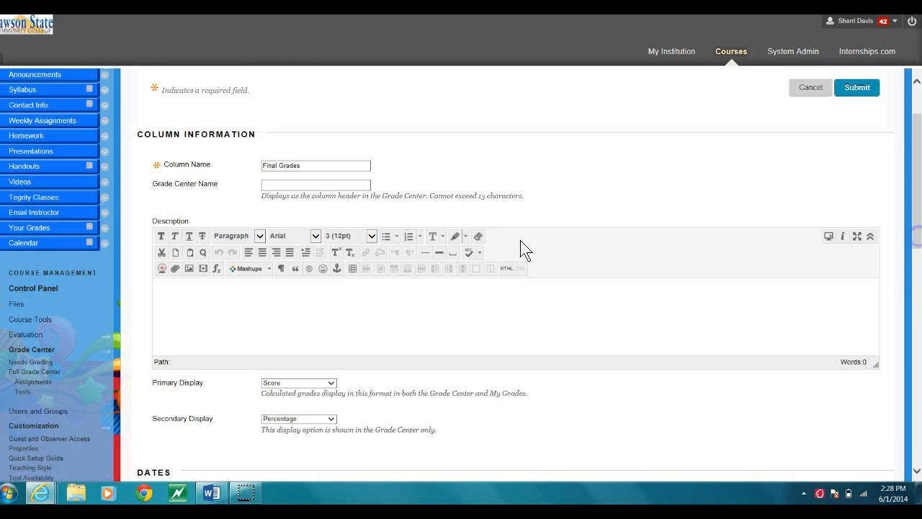
left_click(275, 165)
triple_click(309, 165)
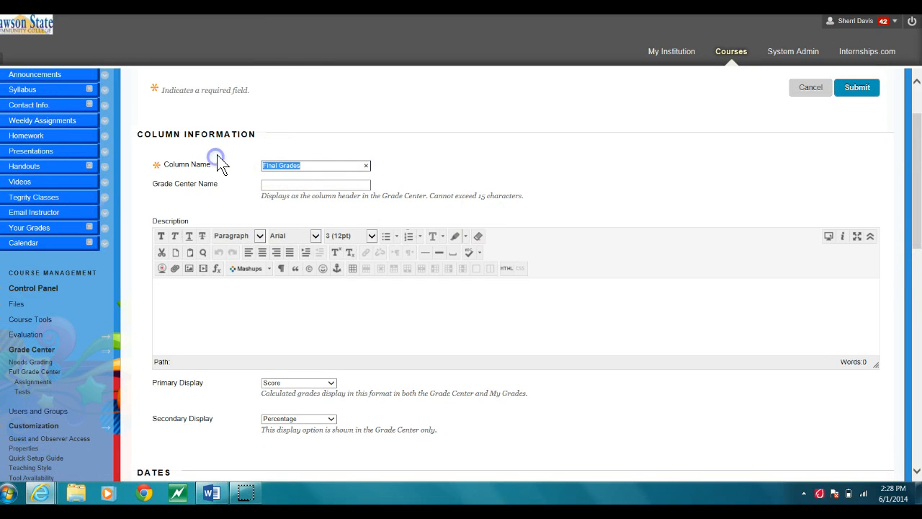
type("Current Avg.")
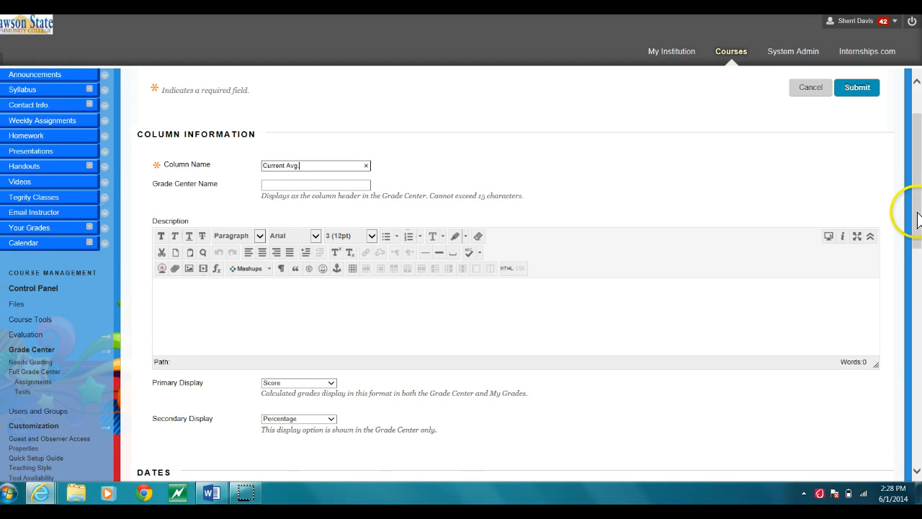
Step: Set Calculate as Running Total to Yes for the weighted column and submit the changes
left_click_drag(915, 211, 918, 425)
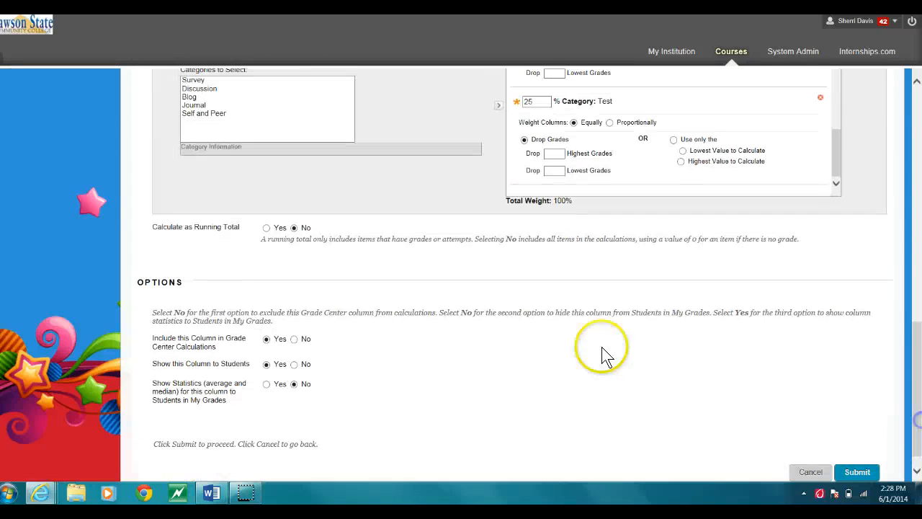
left_click(265, 229)
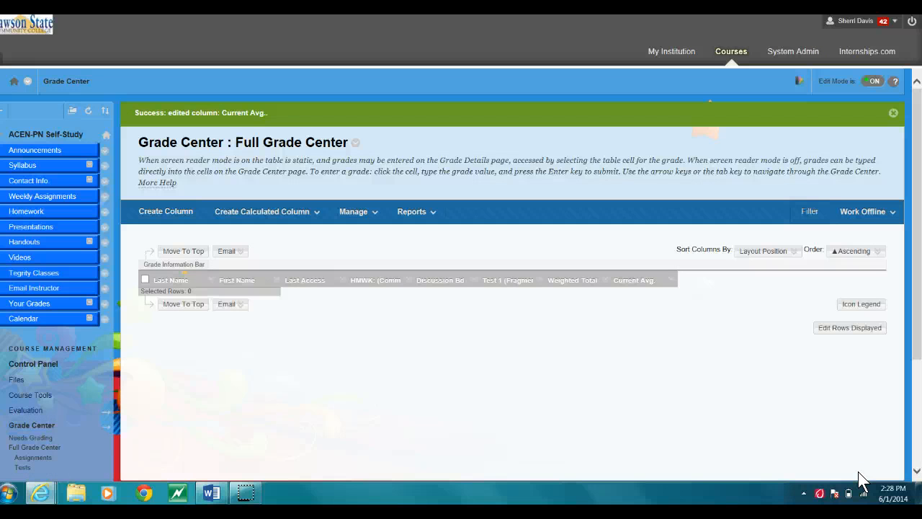
left_click(777, 436)
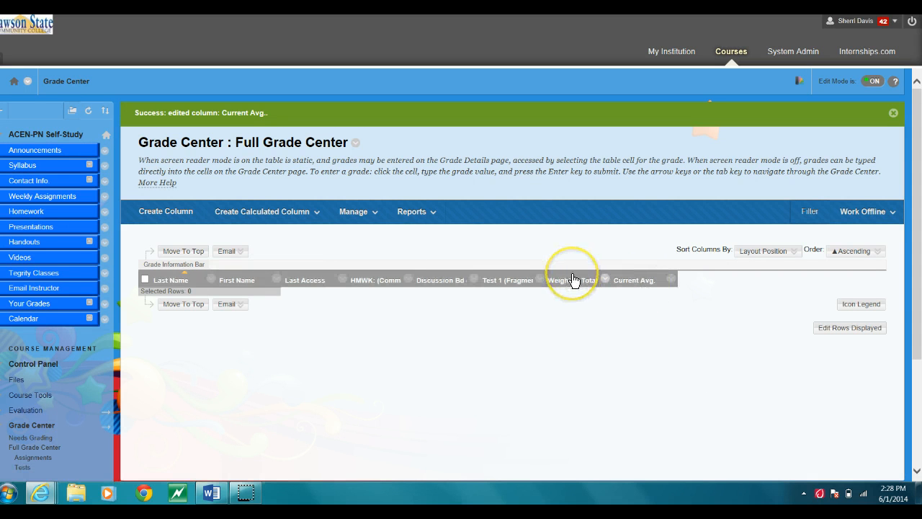
mouse_move(640, 282)
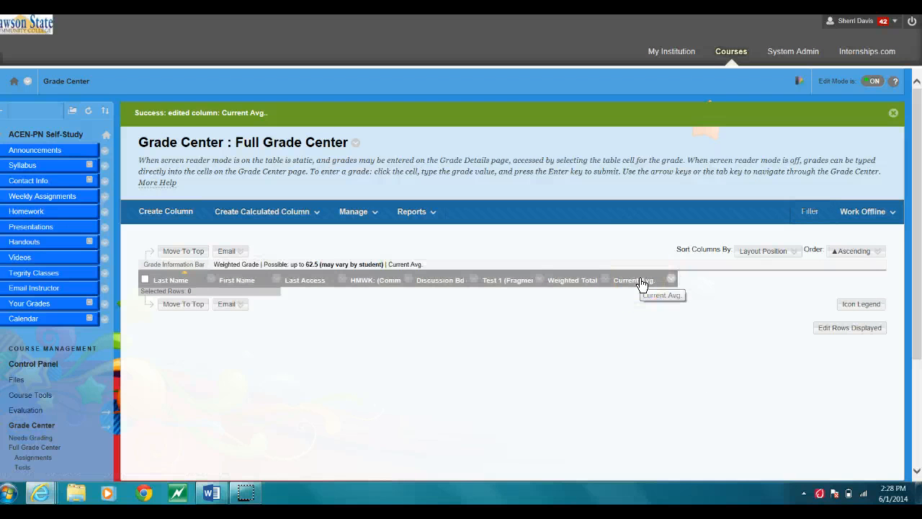